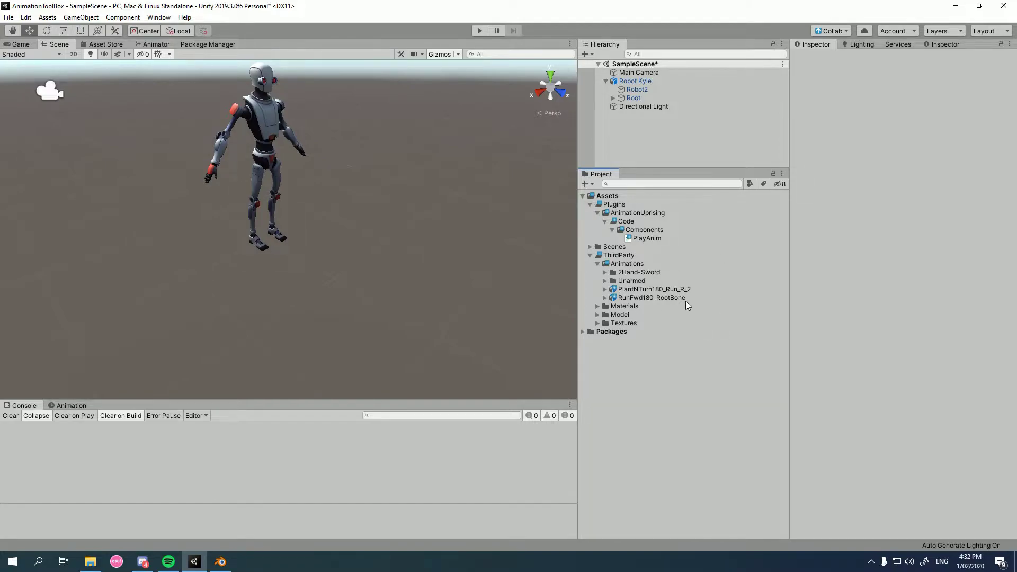
Play the PlantNTurn180_Run_R_2 clip in the animation preview up to around the start of the turn.
{"action": "left_click", "coordinate": [651, 290]}
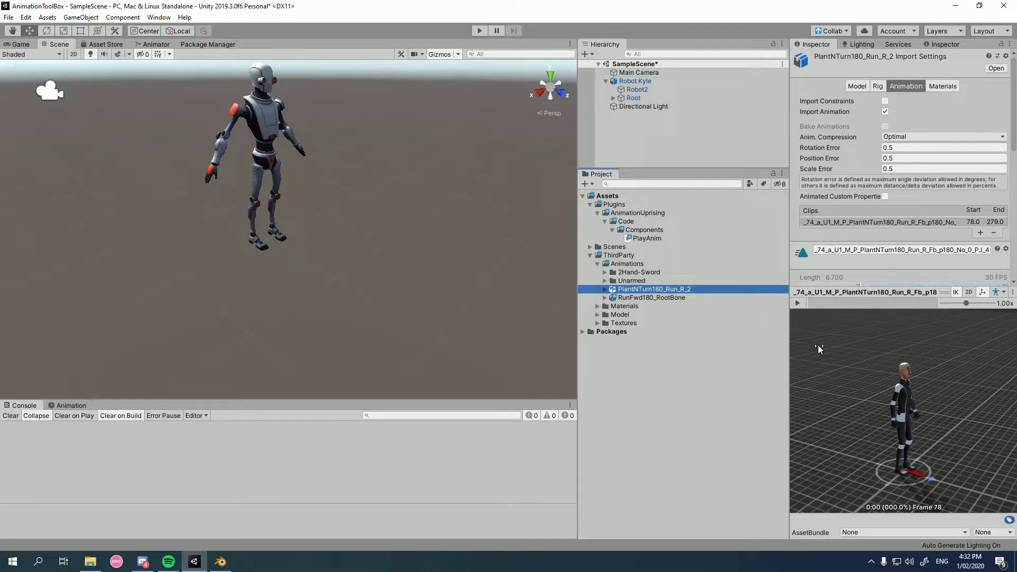
{"action": "left_click_drag", "start_coordinate": [820, 371], "coordinate": [930, 481]}
{"action": "scroll", "coordinate": [897, 440], "scroll_direction": "up", "scroll_amount": 3}
{"action": "middle_click_drag", "start_coordinate": [896, 440], "coordinate": [891, 428]}
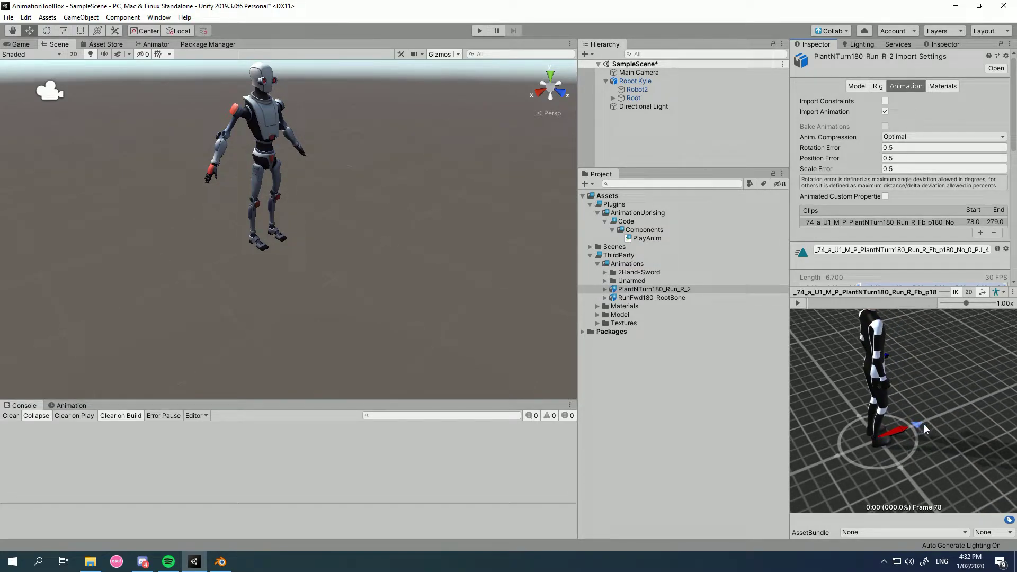
{"action": "left_click", "coordinate": [798, 304]}
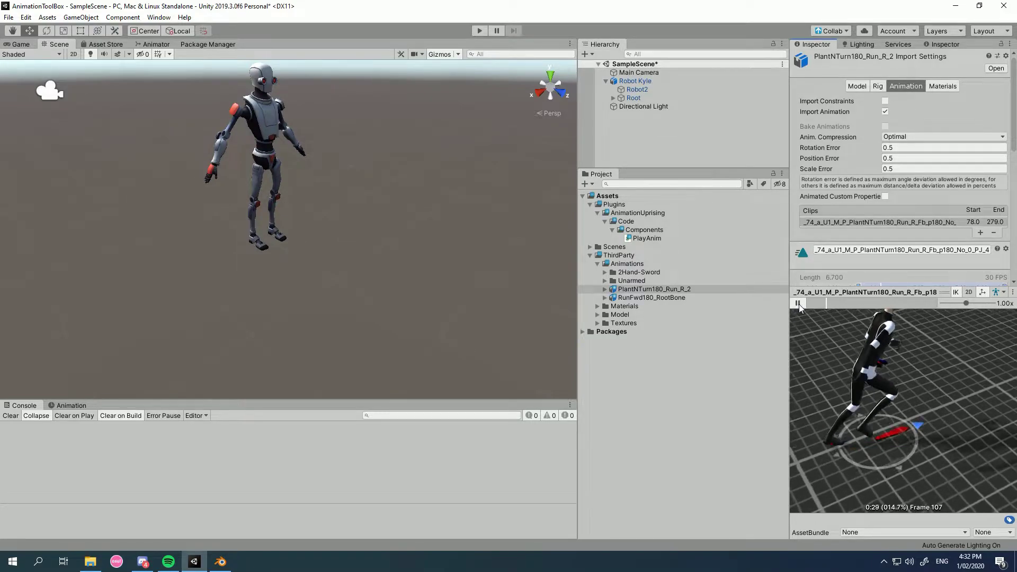
{"action": "left_click", "coordinate": [799, 303]}
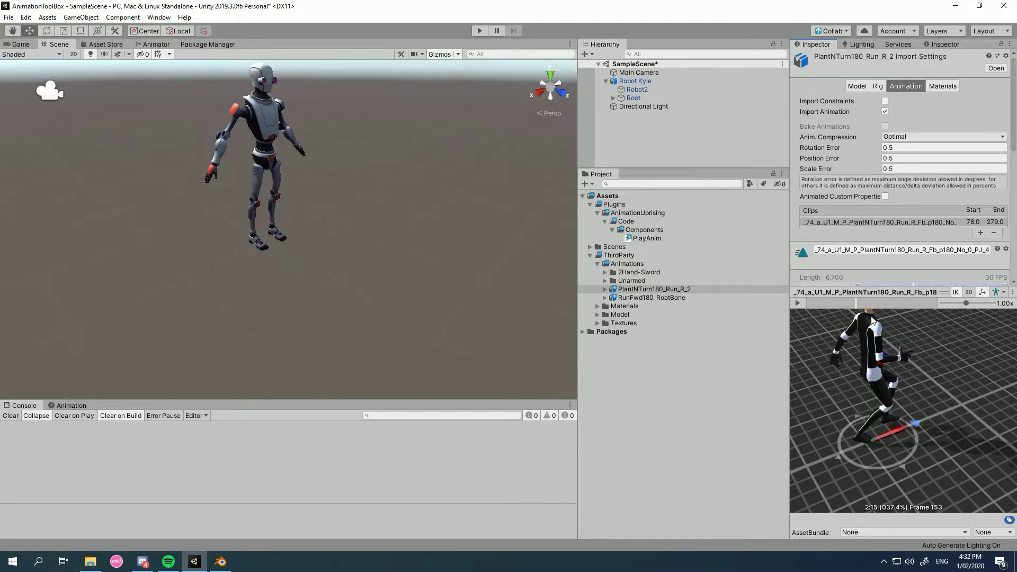
Replay and scrub through the 180-degree turn of the PlantNTurn180_Run_R_2 clip, finishing at its first frame.
{"action": "mouse_move", "coordinate": [858, 304]}
{"action": "left_mouse_down"}
{"action": "mouse_move", "coordinate": [799, 301]}
{"action": "mouse_move", "coordinate": [868, 300]}
{"action": "mouse_move", "coordinate": [822, 300]}
{"action": "mouse_move", "coordinate": [854, 301]}
{"action": "left_mouse_up"}
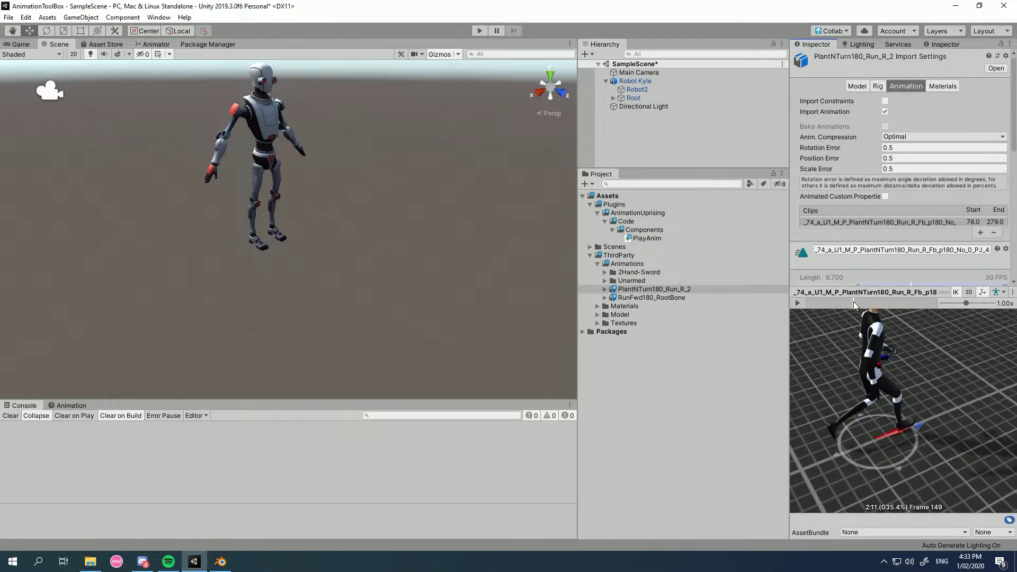
{"action": "left_click", "coordinate": [801, 304]}
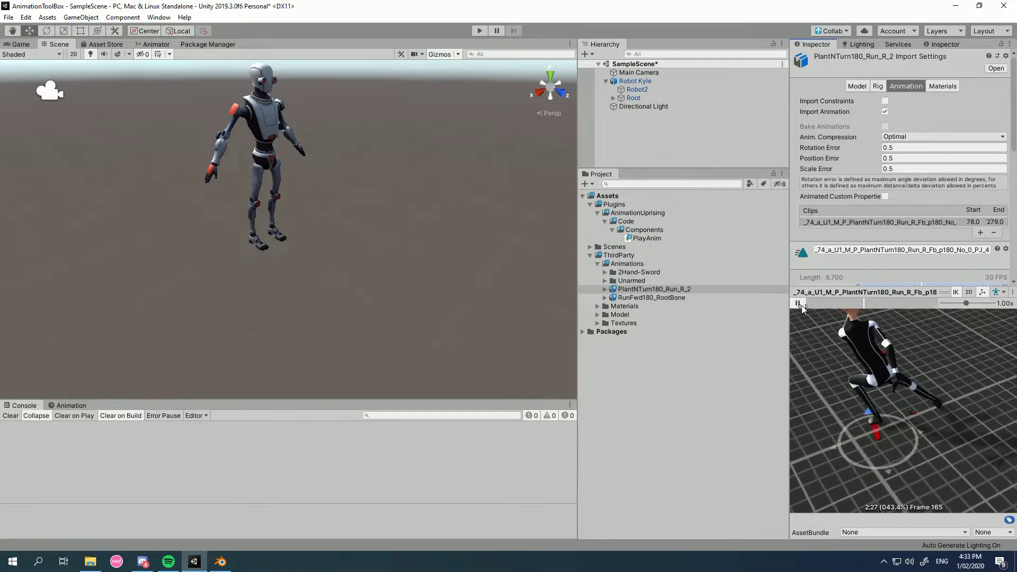
{"action": "left_click", "coordinate": [870, 300]}
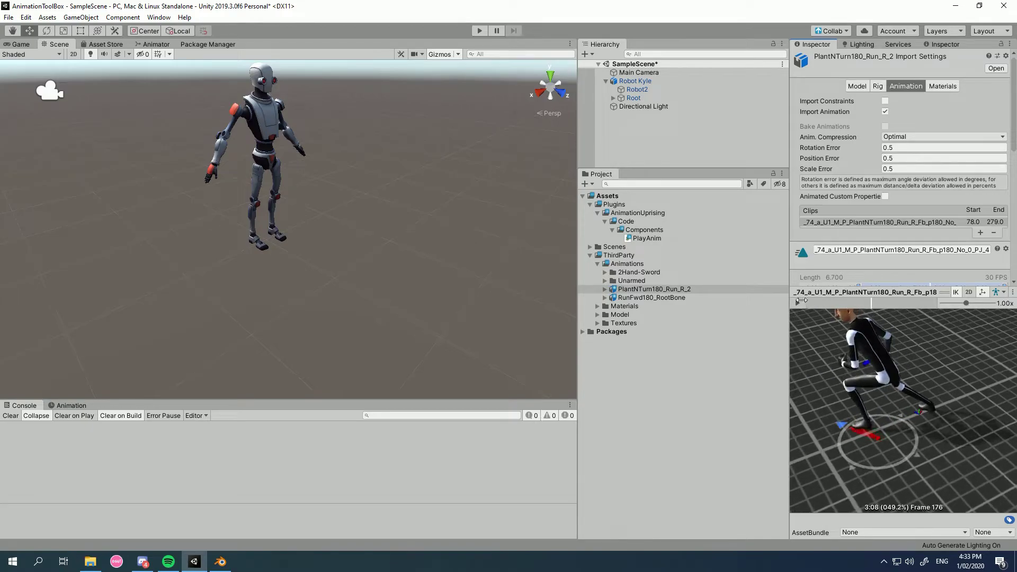
{"action": "left_click_drag", "start_coordinate": [860, 300], "coordinate": [858, 303]}
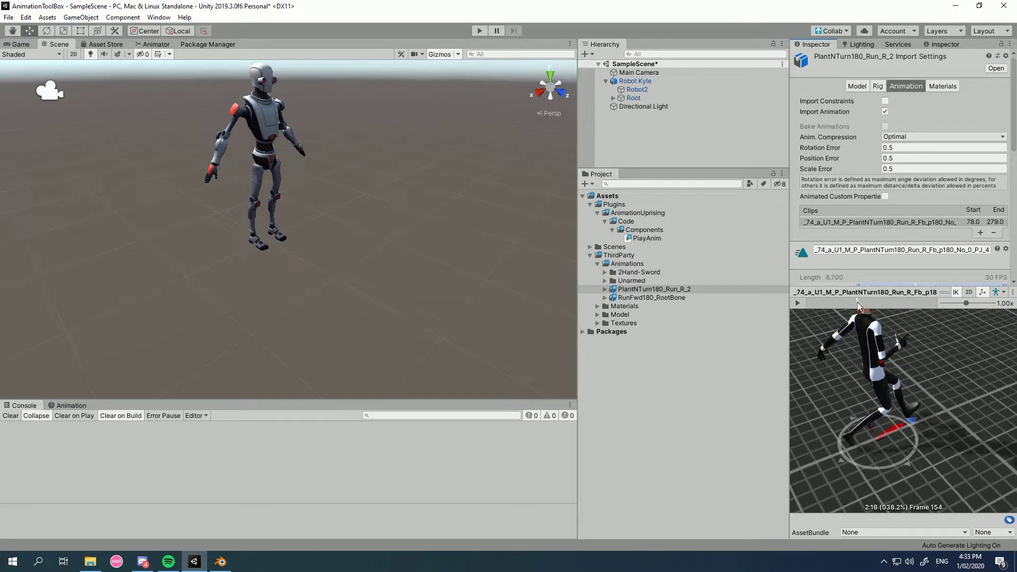
{"action": "left_click", "coordinate": [797, 304]}
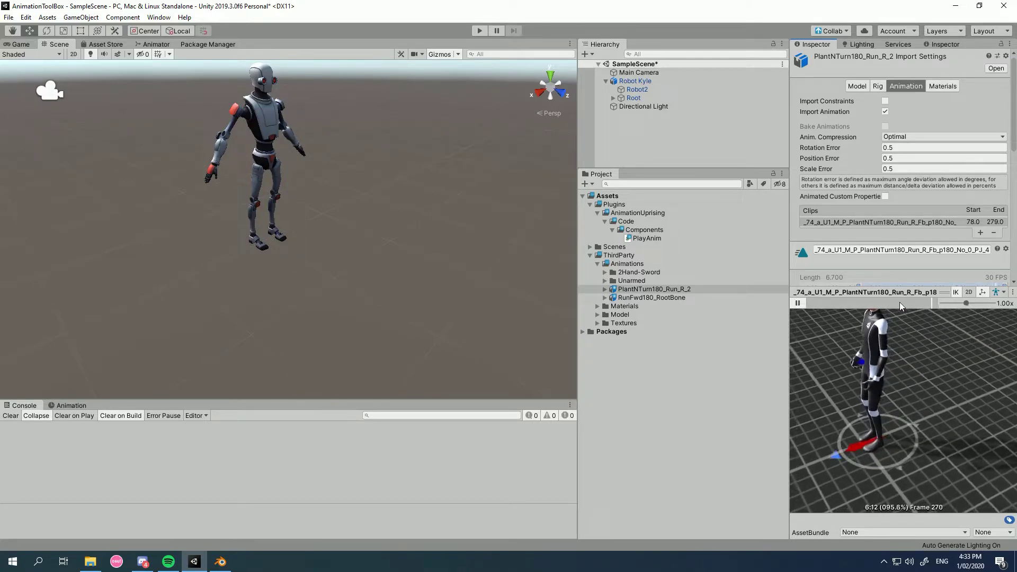
{"action": "left_click_drag", "start_coordinate": [900, 302], "coordinate": [819, 302]}
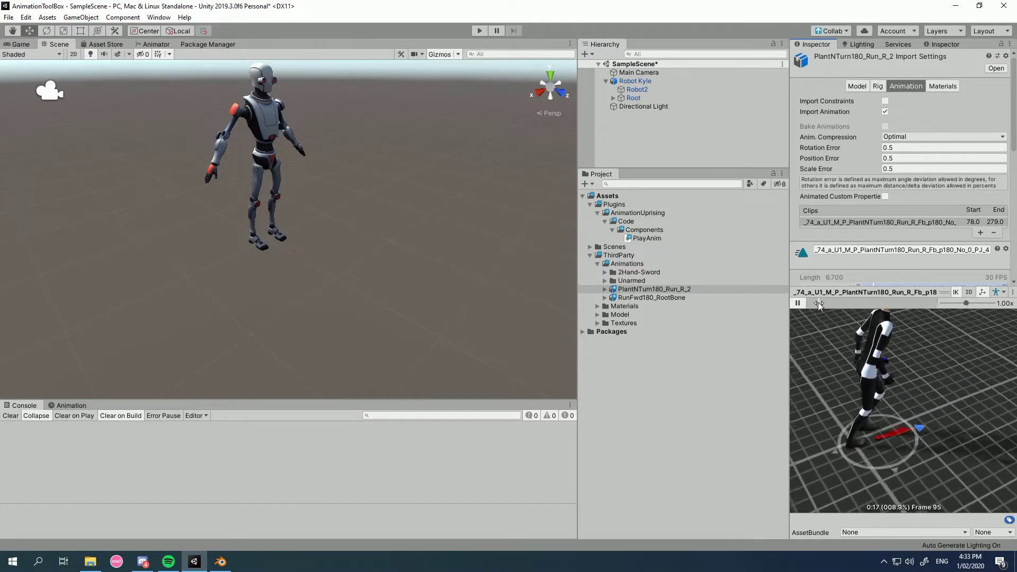
{"action": "left_click", "coordinate": [801, 303]}
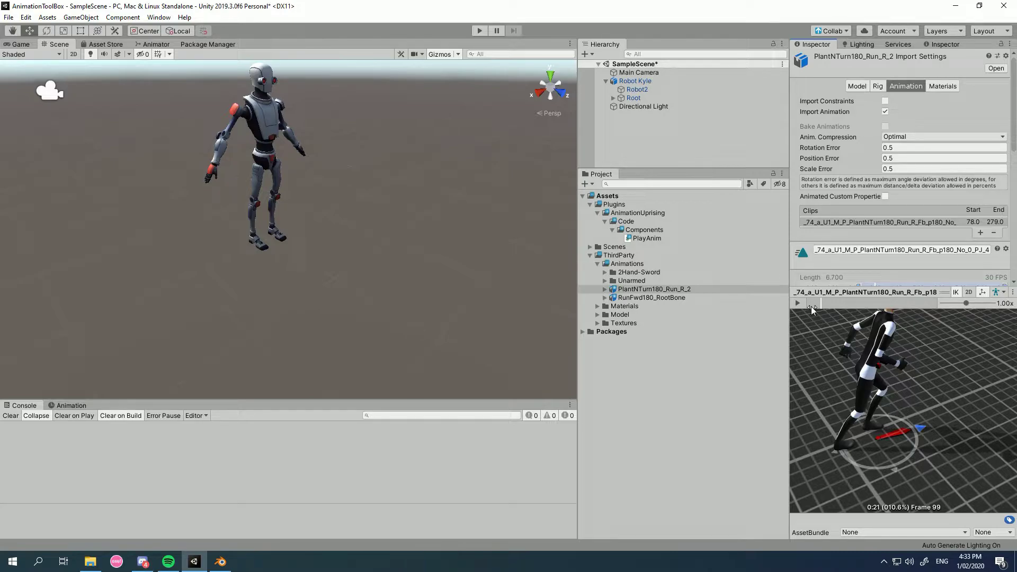
{"action": "mouse_move", "coordinate": [824, 299]}
{"action": "left_mouse_down"}
{"action": "mouse_move", "coordinate": [815, 302]}
{"action": "mouse_move", "coordinate": [892, 303]}
{"action": "mouse_move", "coordinate": [850, 305]}
{"action": "mouse_move", "coordinate": [889, 306]}
{"action": "mouse_move", "coordinate": [862, 311]}
{"action": "mouse_move", "coordinate": [884, 307]}
{"action": "mouse_move", "coordinate": [838, 306]}
{"action": "mouse_move", "coordinate": [930, 303]}
{"action": "mouse_move", "coordinate": [806, 304]}
{"action": "left_mouse_up"}
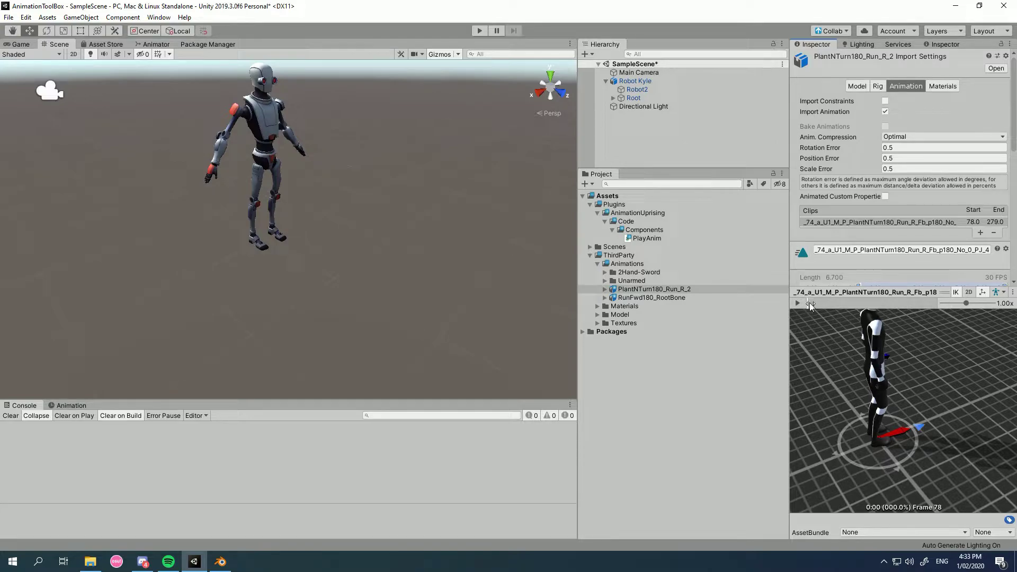
Examine the PlantNTurn180_Run_R_2 clip's root transform rotation and position settings while scrubbing its preview.
{"action": "left_click_drag", "start_coordinate": [810, 303], "coordinate": [869, 437]}
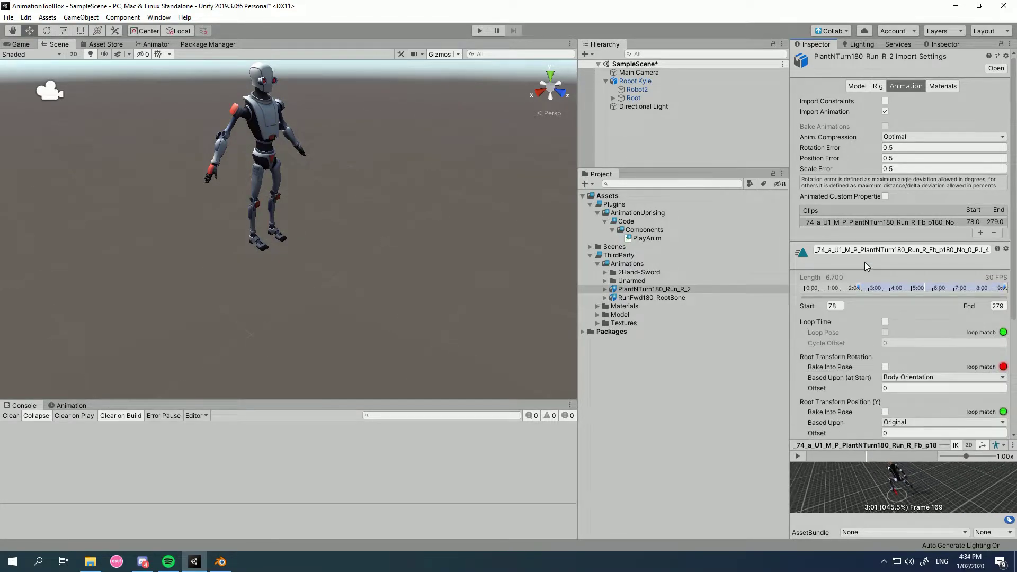
{"action": "scroll", "coordinate": [869, 265], "scroll_direction": "down", "scroll_amount": 5}
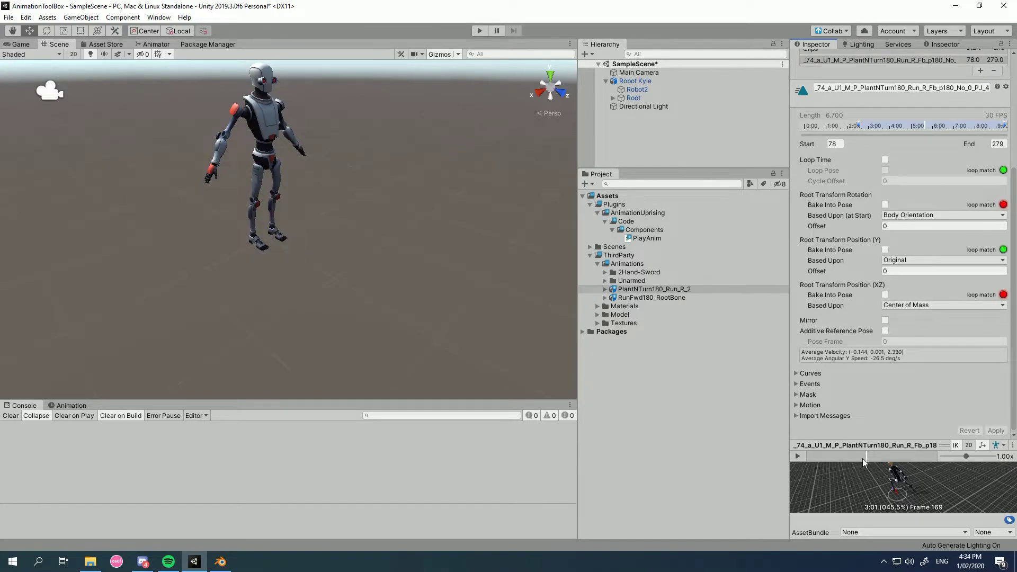
{"action": "left_click_drag", "start_coordinate": [862, 459], "coordinate": [885, 459]}
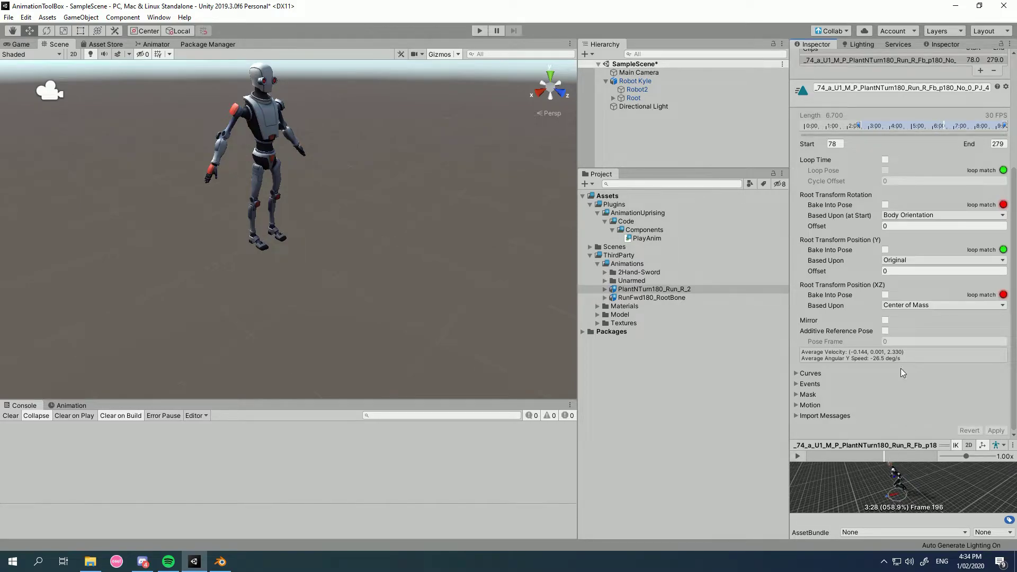
{"action": "scroll", "coordinate": [870, 221], "scroll_direction": "up", "scroll_amount": 5}
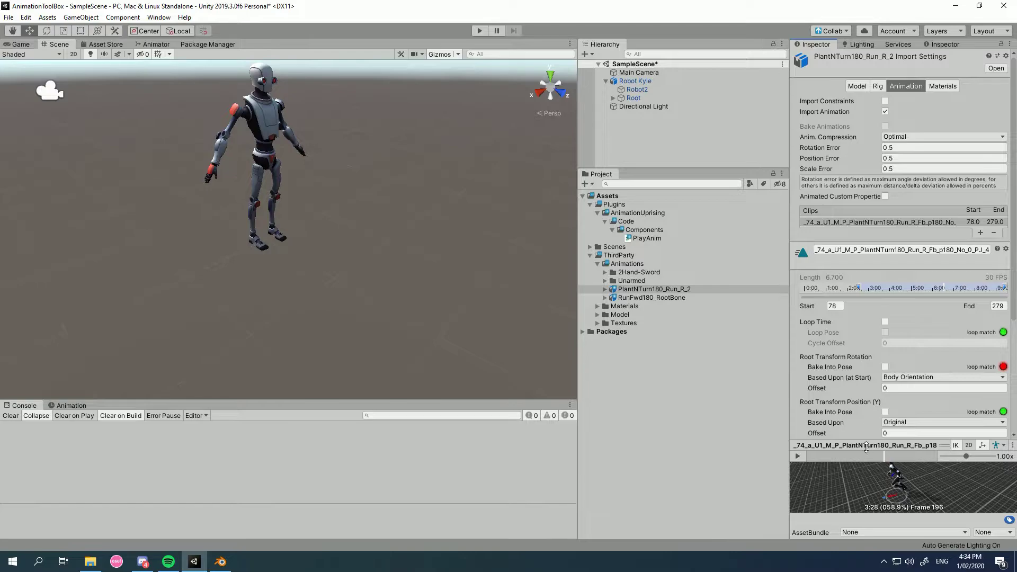
Preview the RunFwd180_RootBone animation in an enlarged preview, scrub back through it, and stop playback.
{"action": "left_click_drag", "start_coordinate": [868, 445], "coordinate": [715, 302]}
{"action": "left_click", "coordinate": [716, 297]}
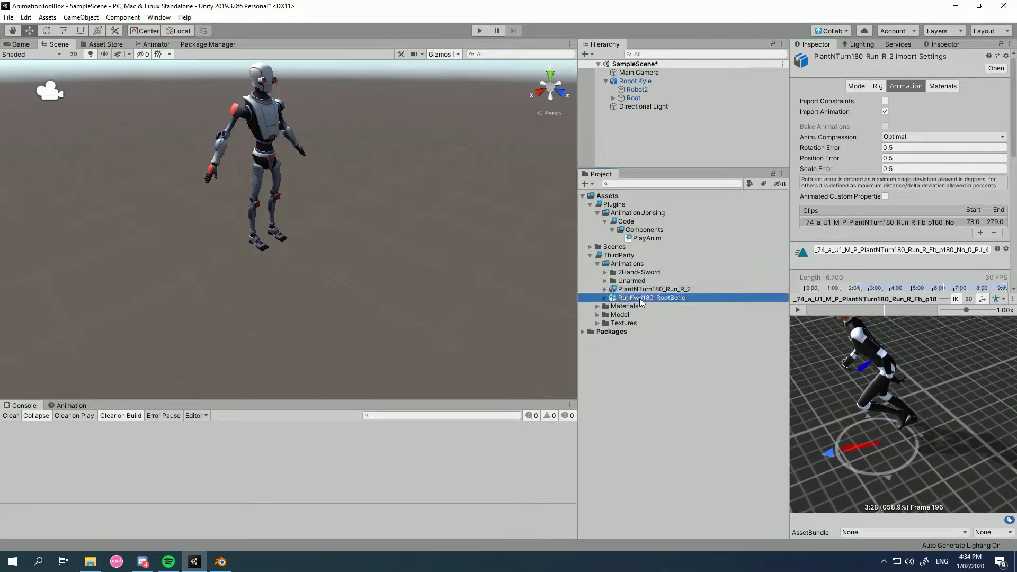
{"action": "left_click", "coordinate": [799, 310]}
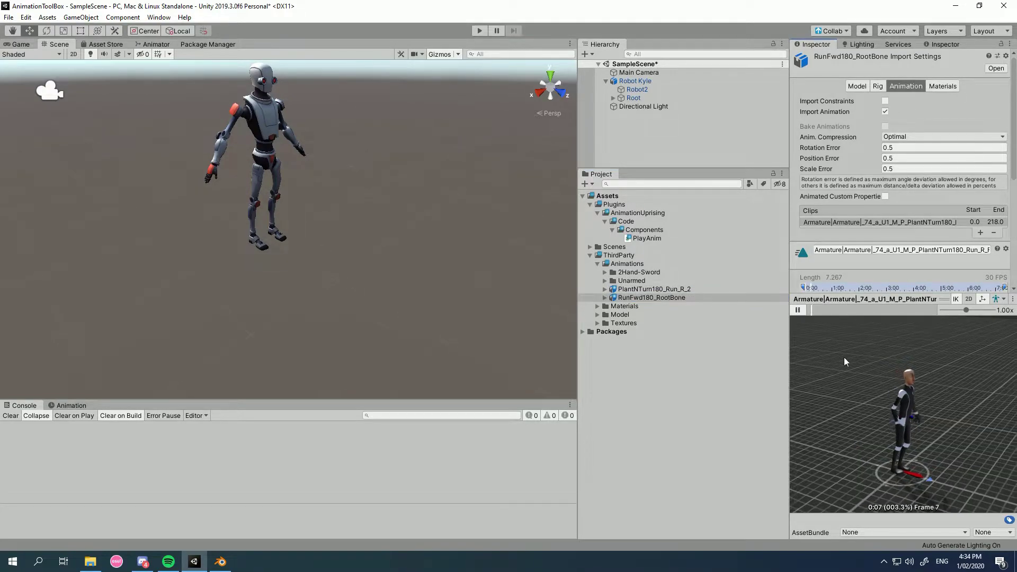
{"action": "left_click_drag", "start_coordinate": [844, 357], "coordinate": [815, 433]}
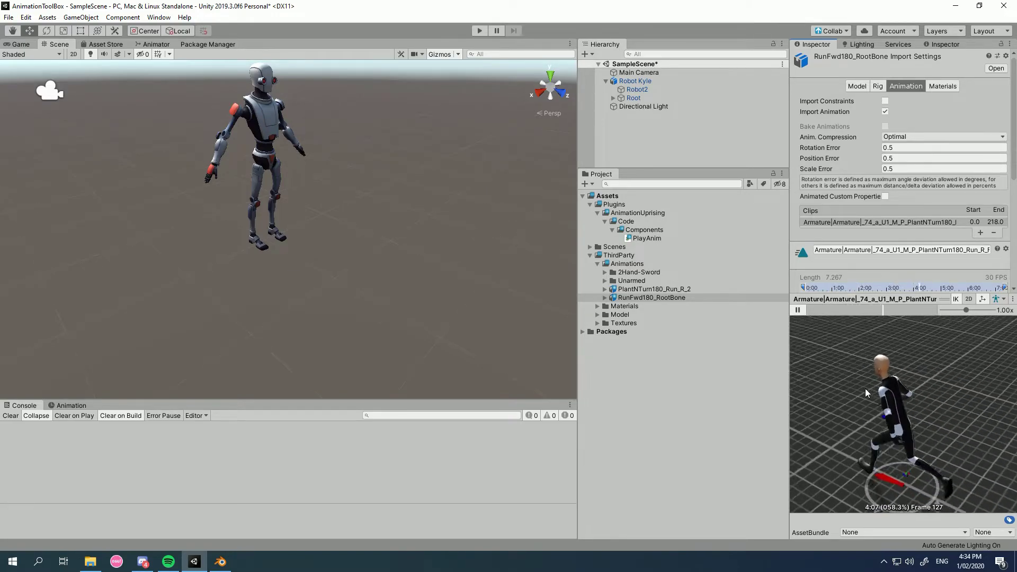
{"action": "left_click_drag", "start_coordinate": [915, 310], "coordinate": [771, 315]}
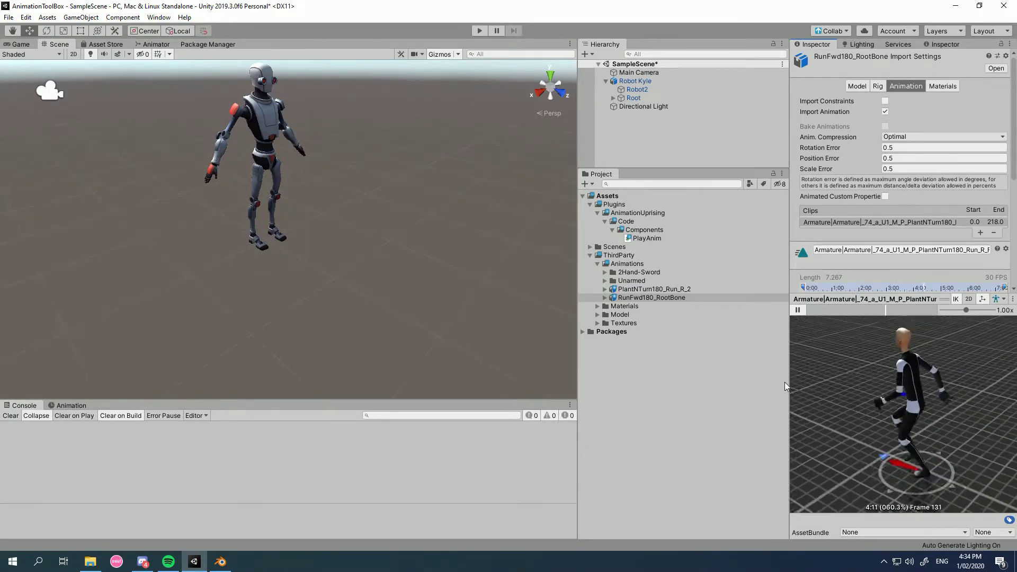
{"action": "left_click", "coordinate": [799, 310]}
Show PlantNTurn180_Run_R_2 in File Explorer, copy the path of its Animations folder, and close the folder window.
{"action": "left_click", "coordinate": [670, 289]}
{"action": "right_click", "coordinate": [670, 290]}
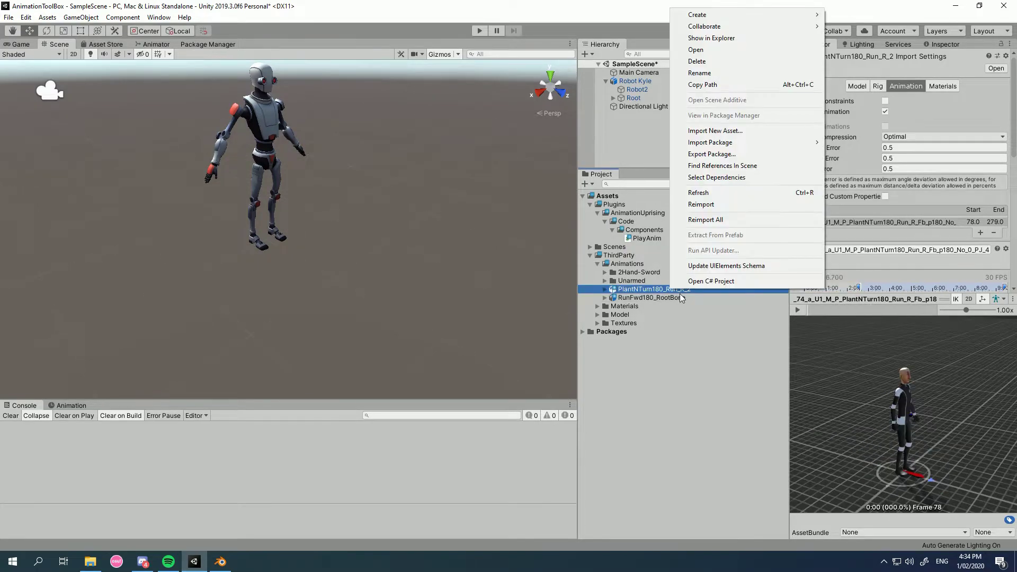
{"action": "left_click", "coordinate": [700, 37]}
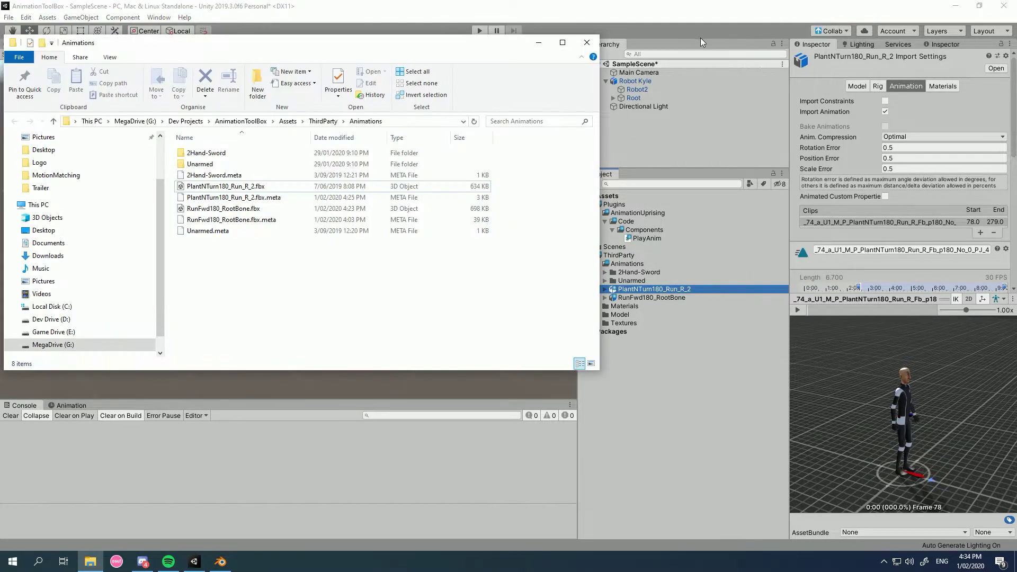
{"action": "left_click", "coordinate": [392, 122]}
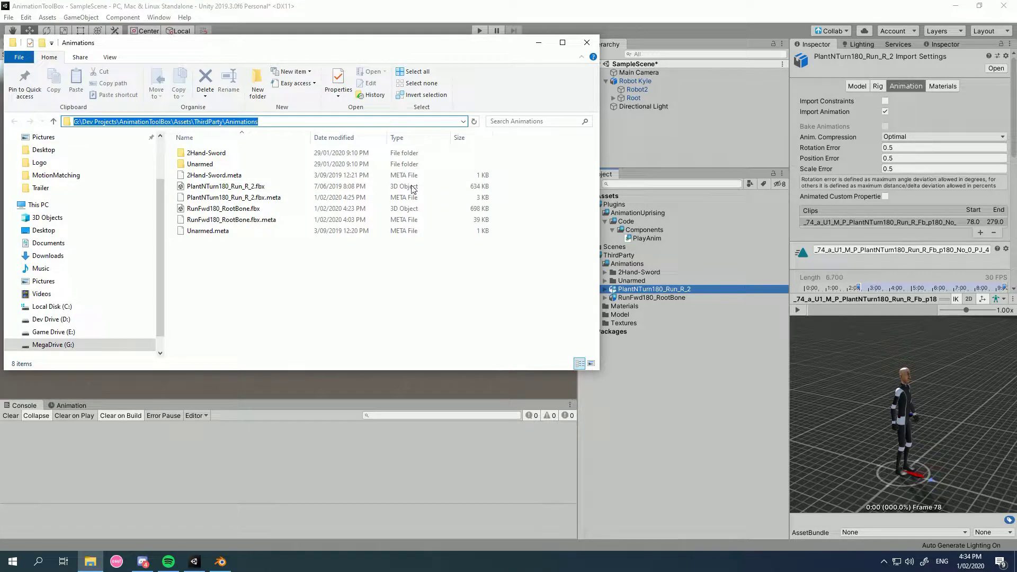
{"action": "key", "text": "Escape"}
{"action": "left_click", "coordinate": [587, 42]}
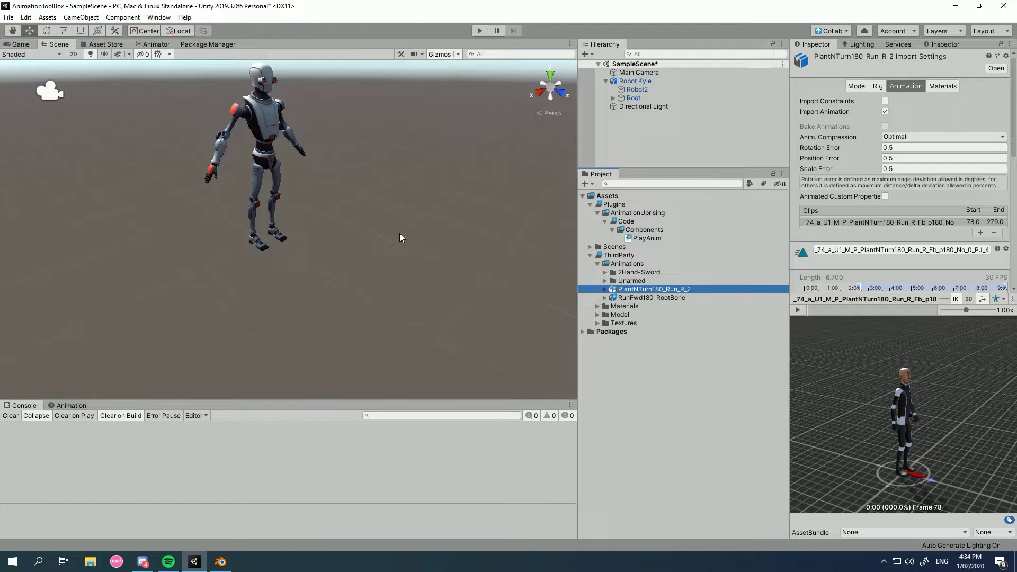
Switch to Blender and delete the default camera, cube and light from the scene.
{"action": "left_click", "coordinate": [221, 562]}
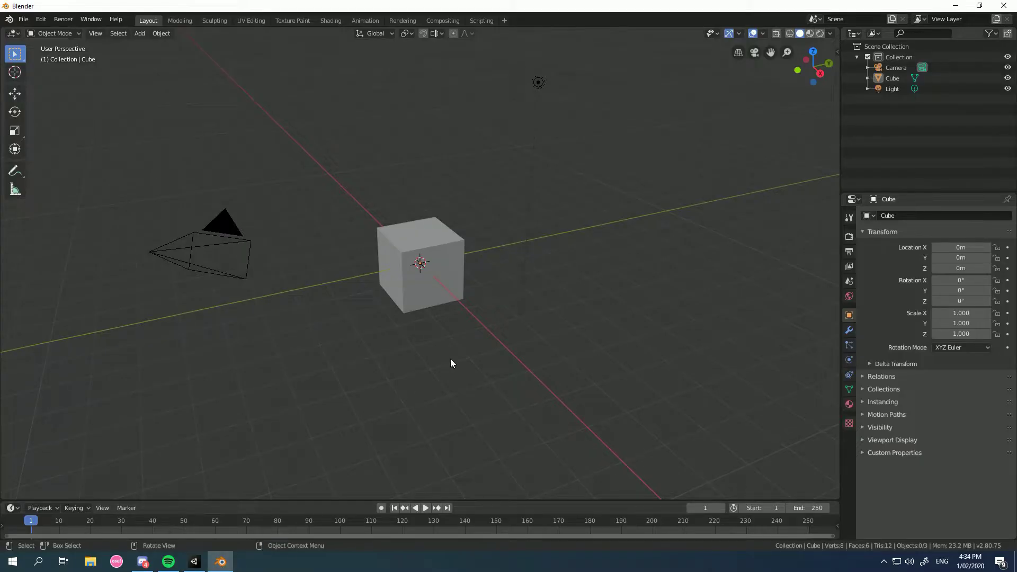
{"action": "middle_click_drag", "start_coordinate": [450, 358], "coordinate": [433, 309]}
{"action": "key", "text": "a"}
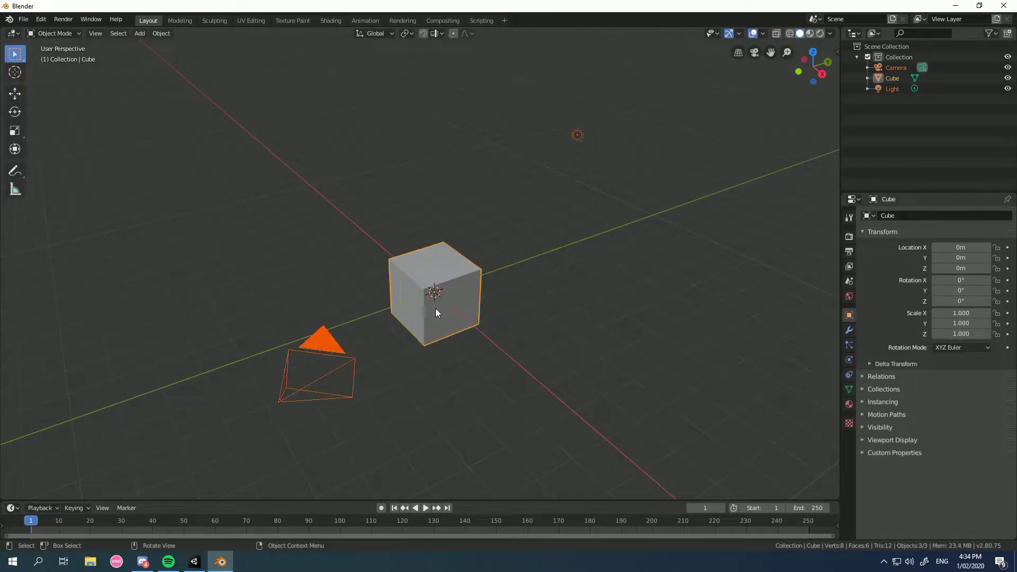
{"action": "key", "text": "x"}
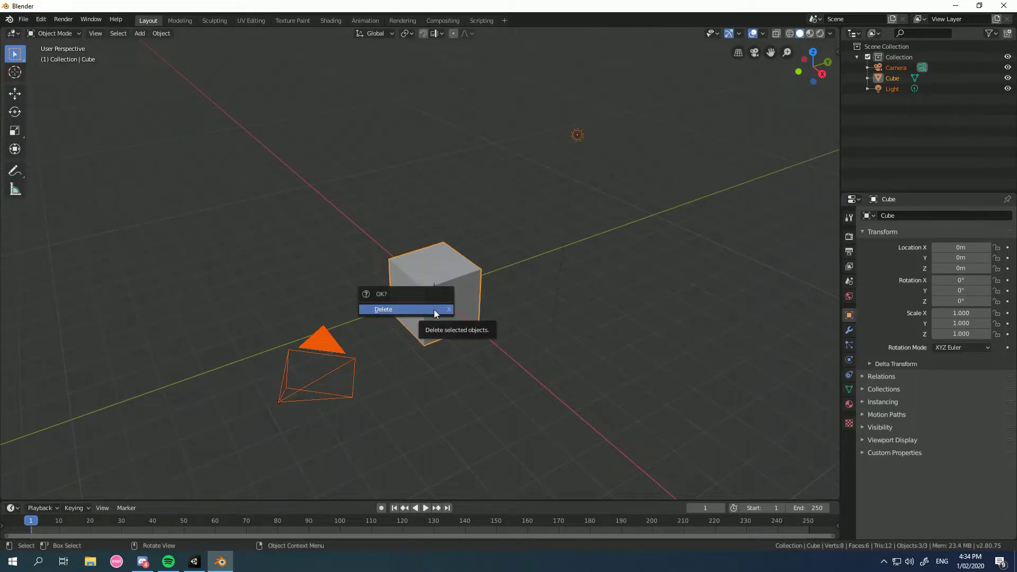
{"action": "left_click", "coordinate": [434, 310]}
{"action": "middle_click_drag", "start_coordinate": [497, 273], "coordinate": [473, 280]}
Import PlantNTurn180_Run_R_2.fbx from G:\Dev Projects\AnimationToolBox\Assets\ThirdParty\Animations using the FBX importer.
{"action": "left_click", "coordinate": [24, 19]}
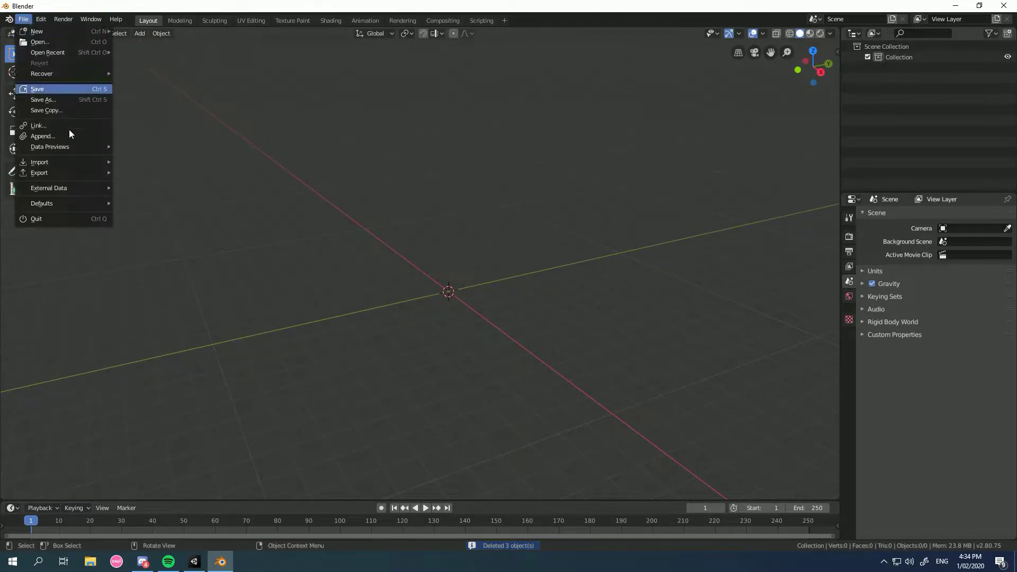
{"action": "mouse_move", "coordinate": [71, 173]}
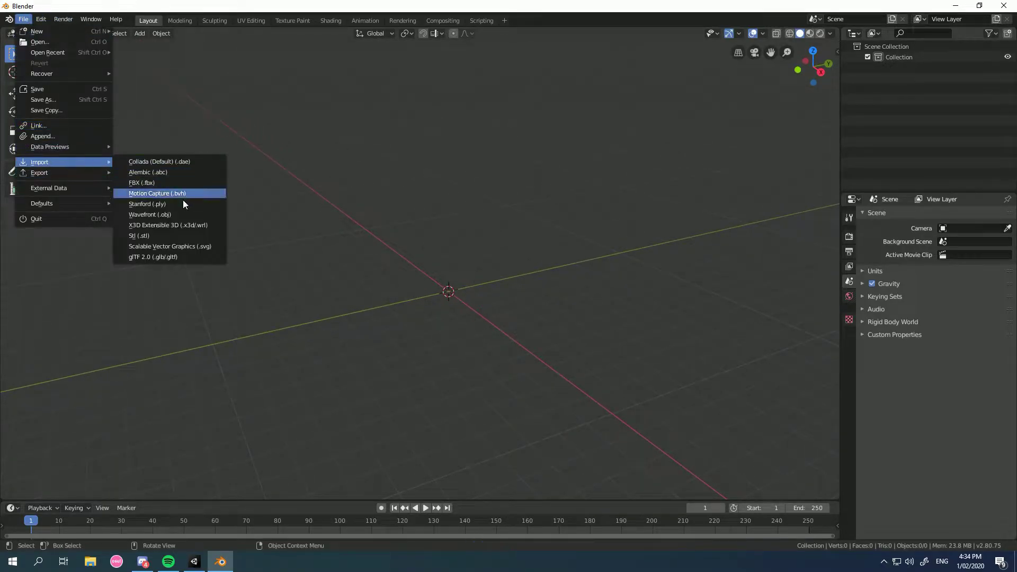
{"action": "left_click", "coordinate": [159, 182]}
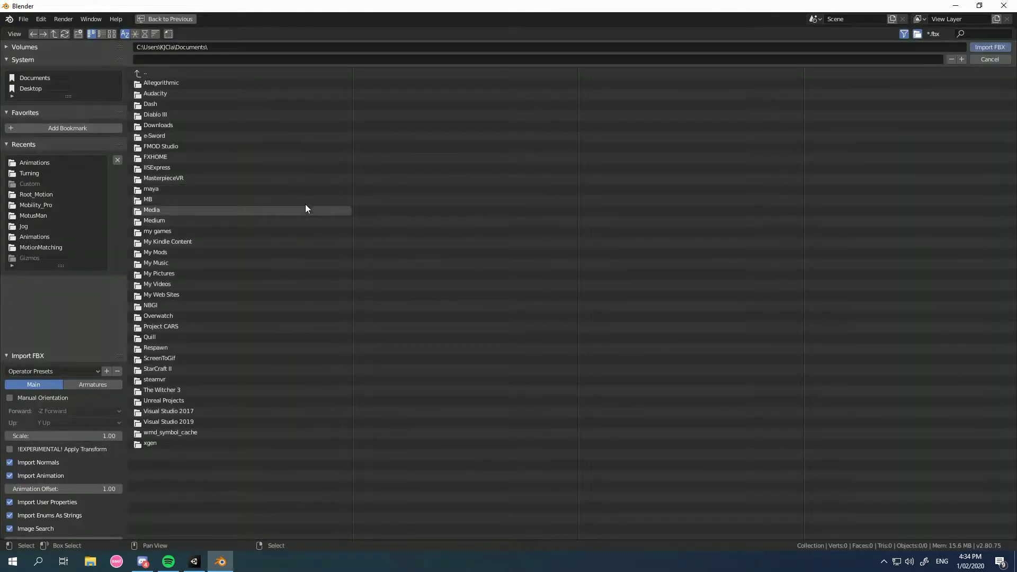
{"action": "left_click", "coordinate": [244, 45]}
{"action": "key", "text": "Return"}
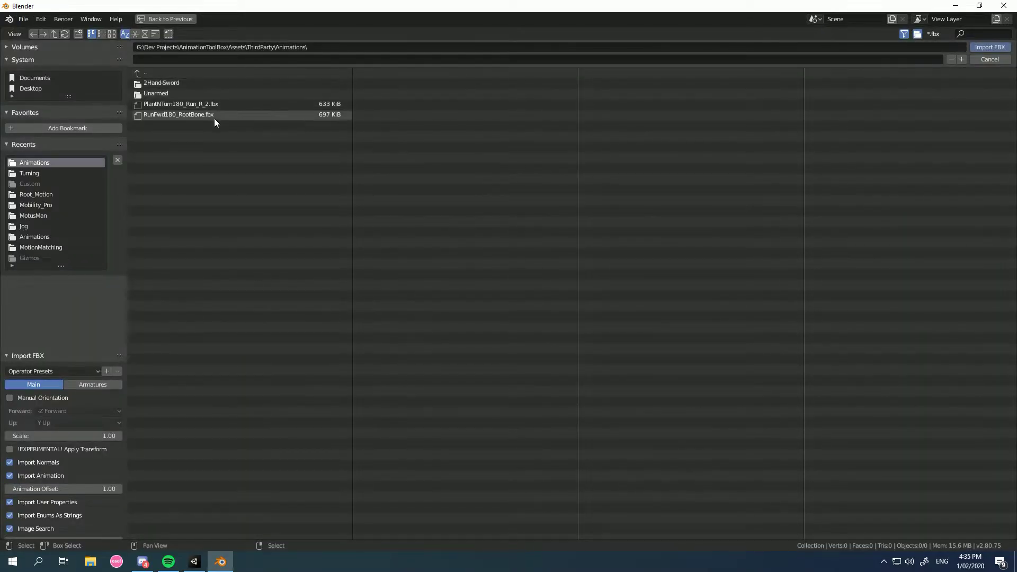
{"action": "left_click", "coordinate": [204, 105]}
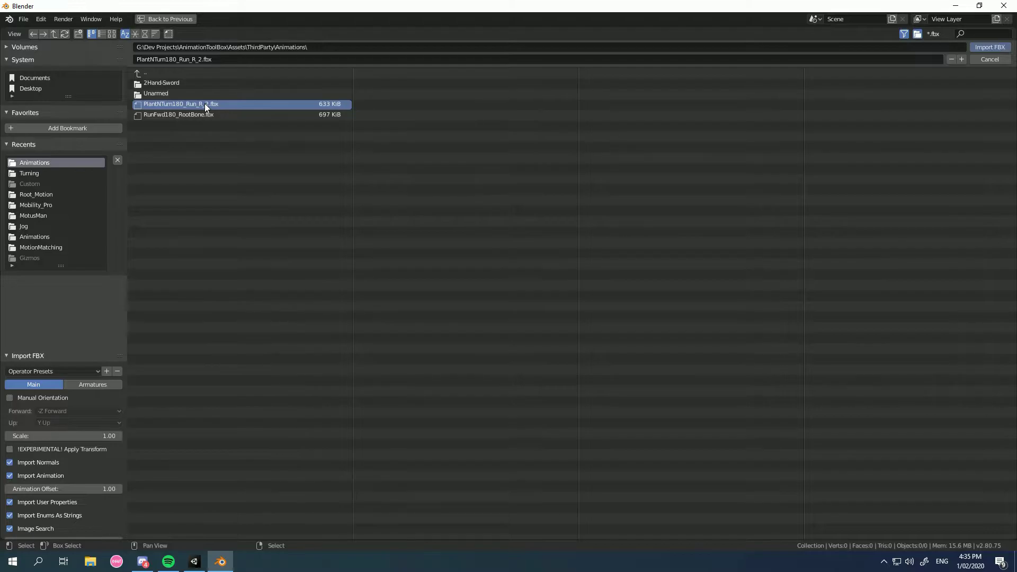
{"action": "key", "text": "Return"}
Play the imported armature's animation and stop it at frame 119.
{"action": "scroll", "coordinate": [543, 220], "scroll_direction": "up", "scroll_amount": 5}
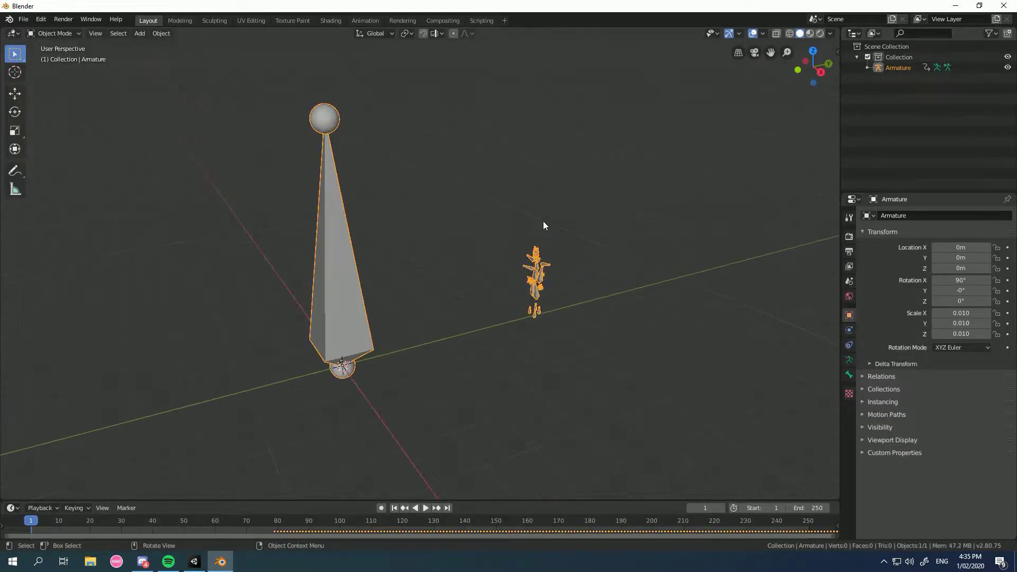
{"action": "middle_click_drag", "start_coordinate": [421, 301], "coordinate": [478, 260]}
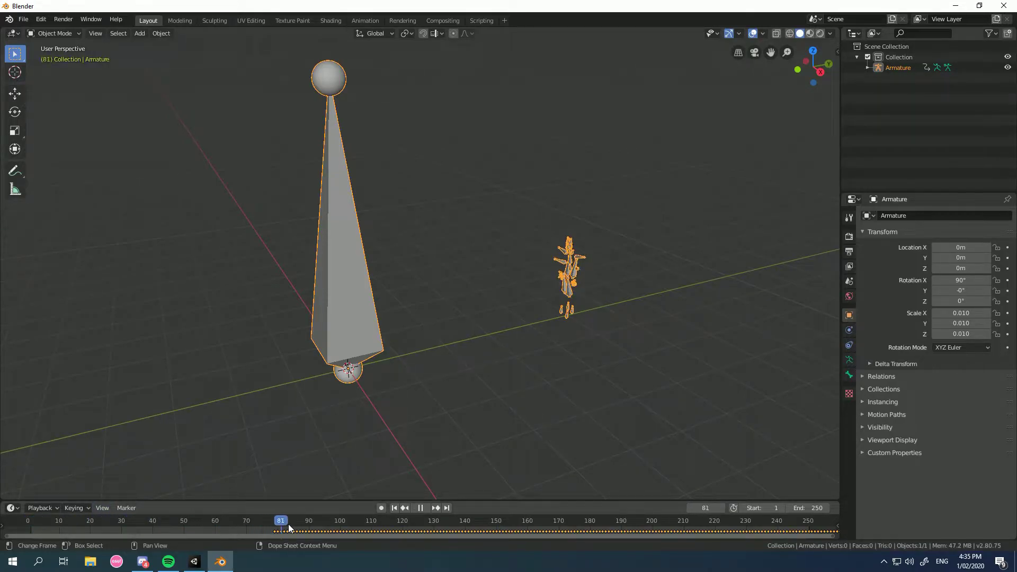
{"action": "key", "text": "space"}
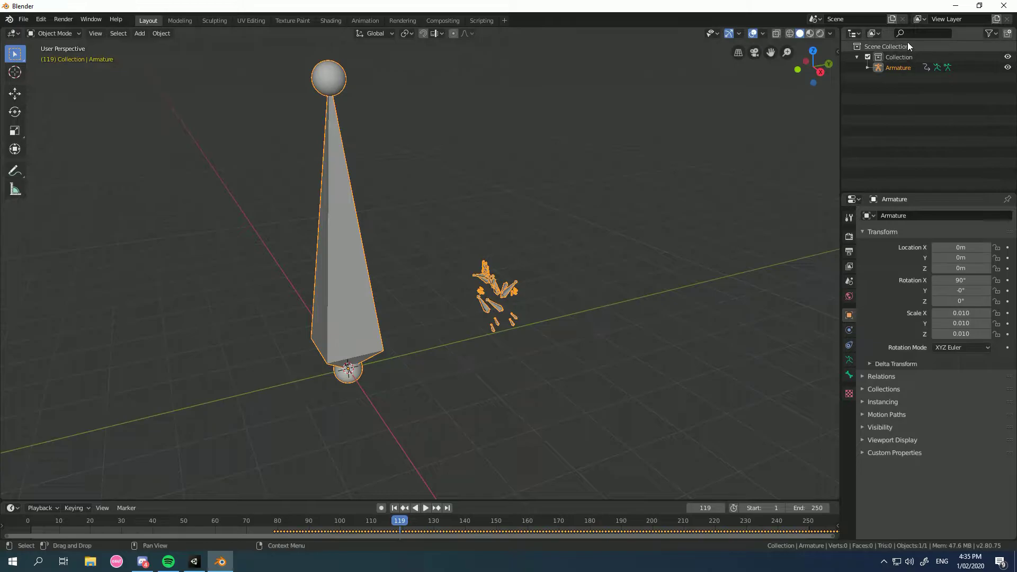
Play and scrub through the imported armature's animation, stopping at frame 111.
{"action": "scroll", "coordinate": [485, 318], "scroll_direction": "up", "scroll_amount": 4}
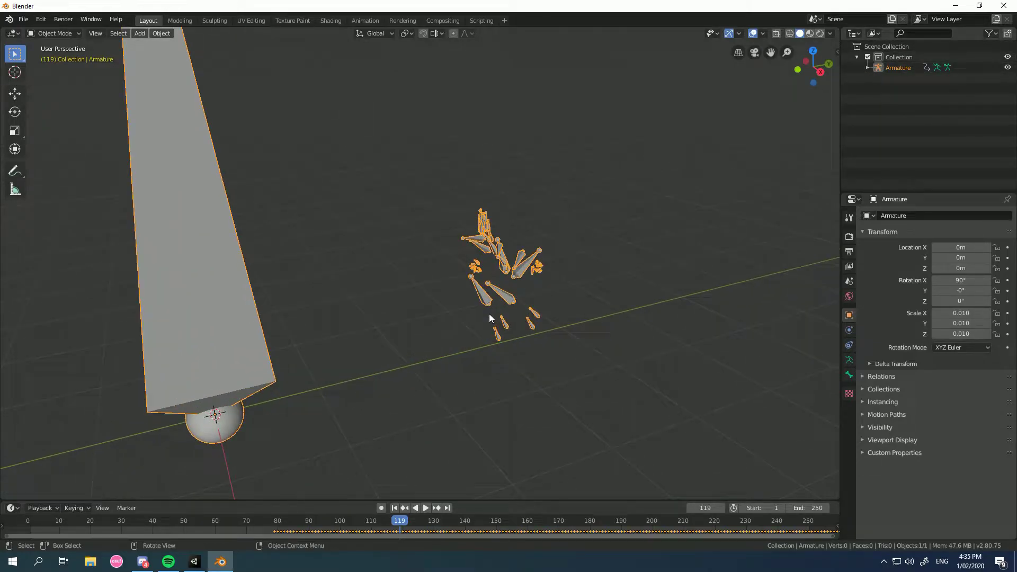
{"action": "left_click", "coordinate": [867, 68]}
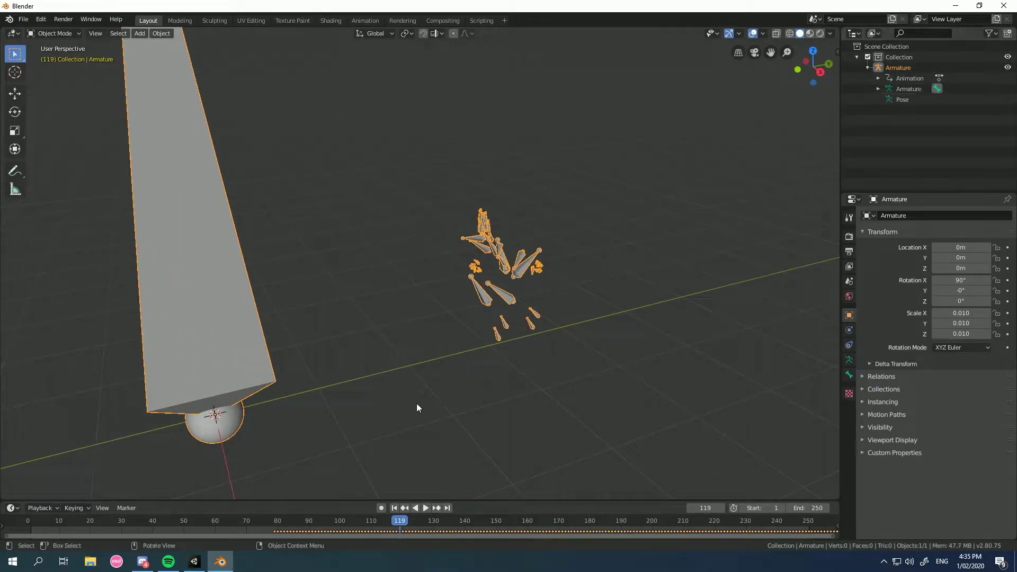
{"action": "left_click", "coordinate": [369, 522]}
{"action": "key", "text": "space"}
{"action": "left_click_drag", "start_coordinate": [369, 525], "coordinate": [304, 526]}
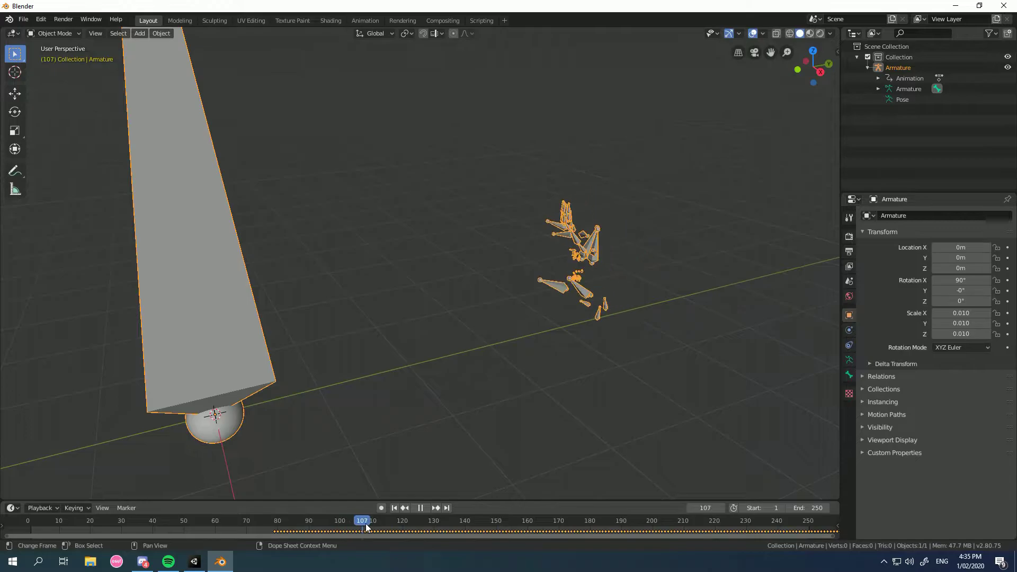
{"action": "key", "text": "space"}
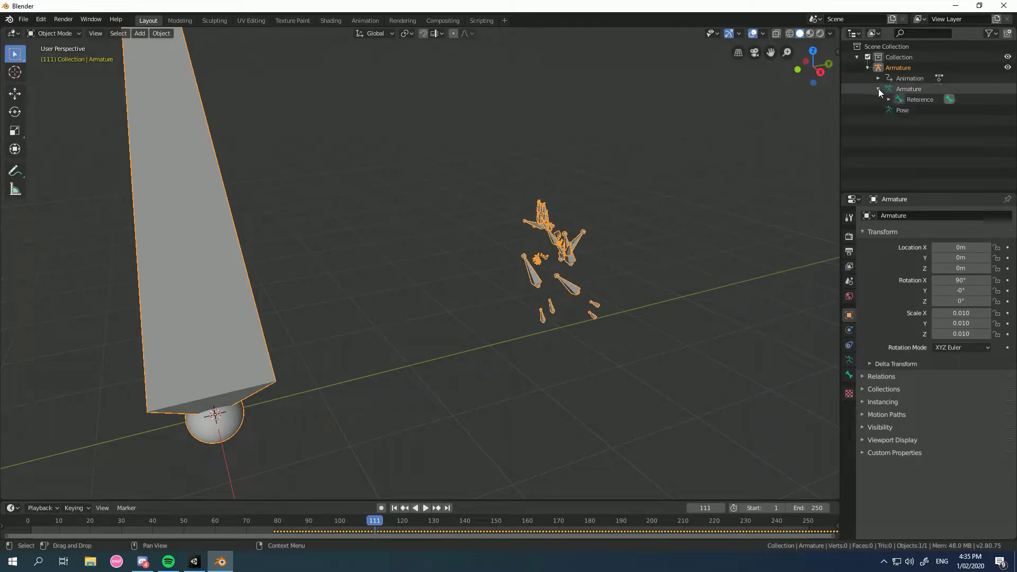
Expand the armature's bone hierarchy under Reference, switch the armature to Edit Mode and select the Hips bone.
{"action": "left_click", "coordinate": [879, 89]}
{"action": "left_click", "coordinate": [888, 99]}
{"action": "left_click", "coordinate": [899, 110]}
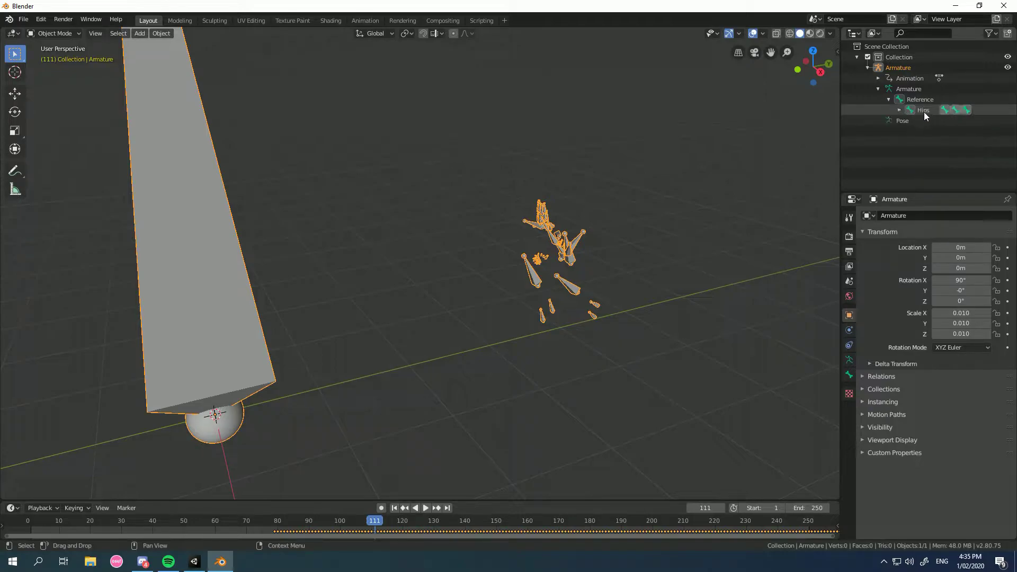
{"action": "left_click", "coordinate": [899, 110]}
{"action": "left_click", "coordinate": [44, 33]}
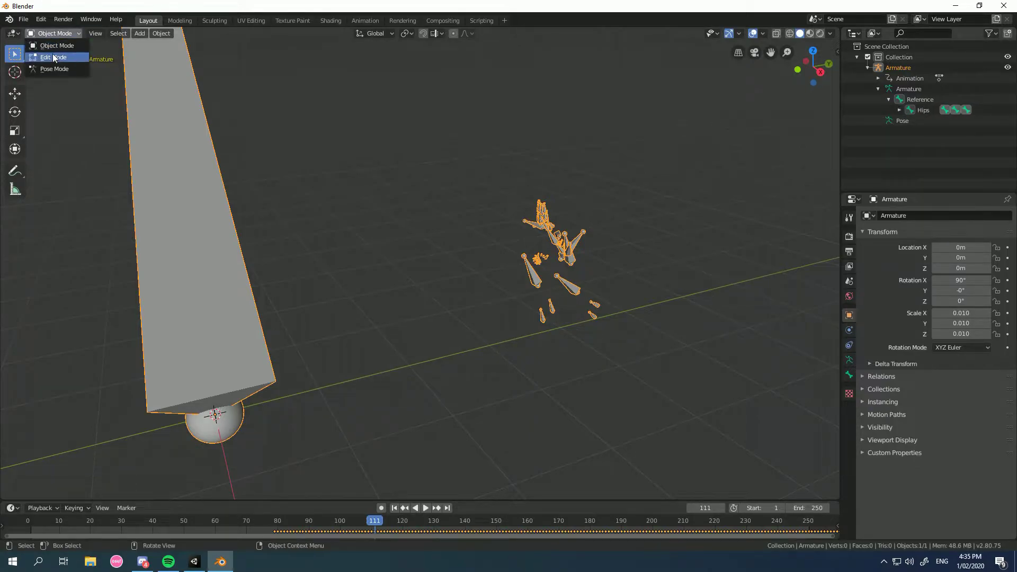
{"action": "left_click", "coordinate": [53, 55]}
{"action": "middle_click_drag", "start_coordinate": [436, 205], "coordinate": [408, 199]}
{"action": "left_click", "coordinate": [889, 99]}
{"action": "left_click", "coordinate": [915, 109]}
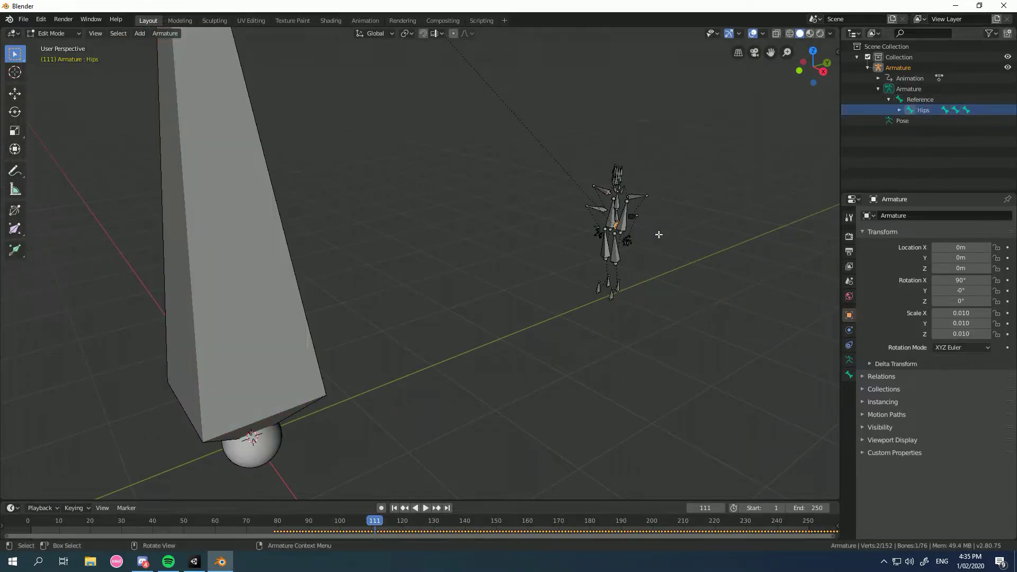
{"action": "scroll", "coordinate": [641, 264], "scroll_direction": "up", "scroll_amount": 2}
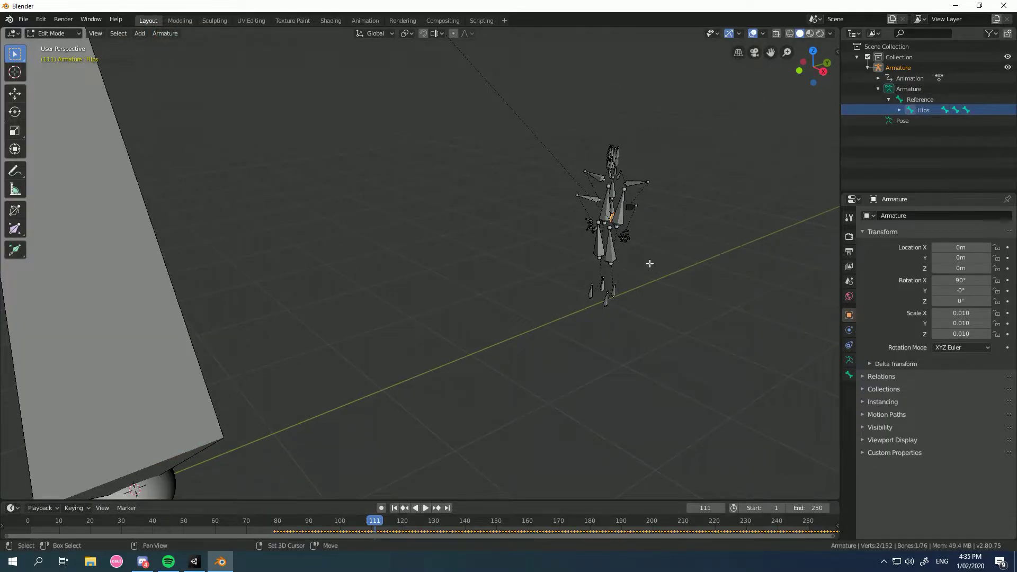
{"action": "key", "text": "shift+d"}
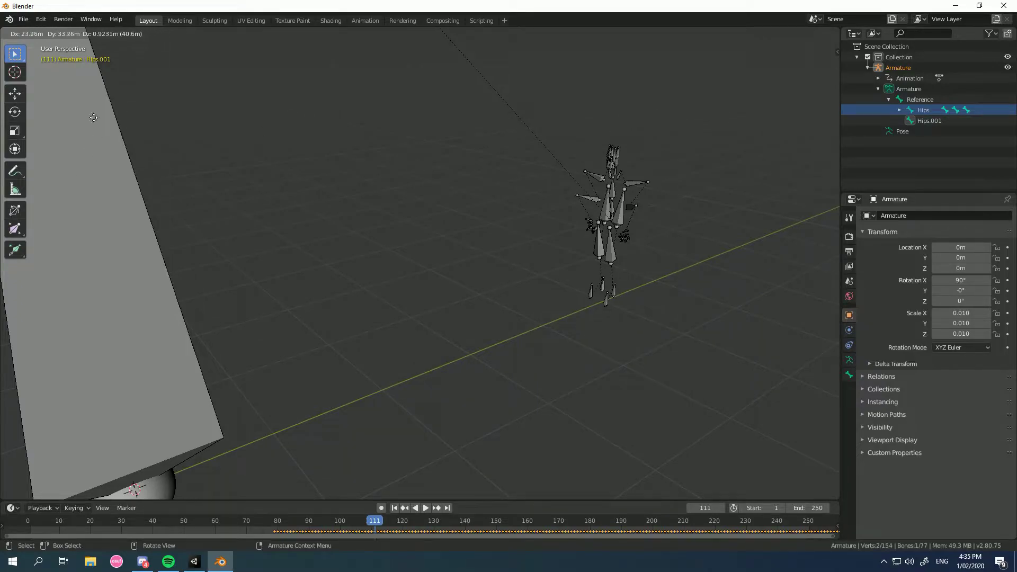
{"action": "left_click", "coordinate": [622, 124]}
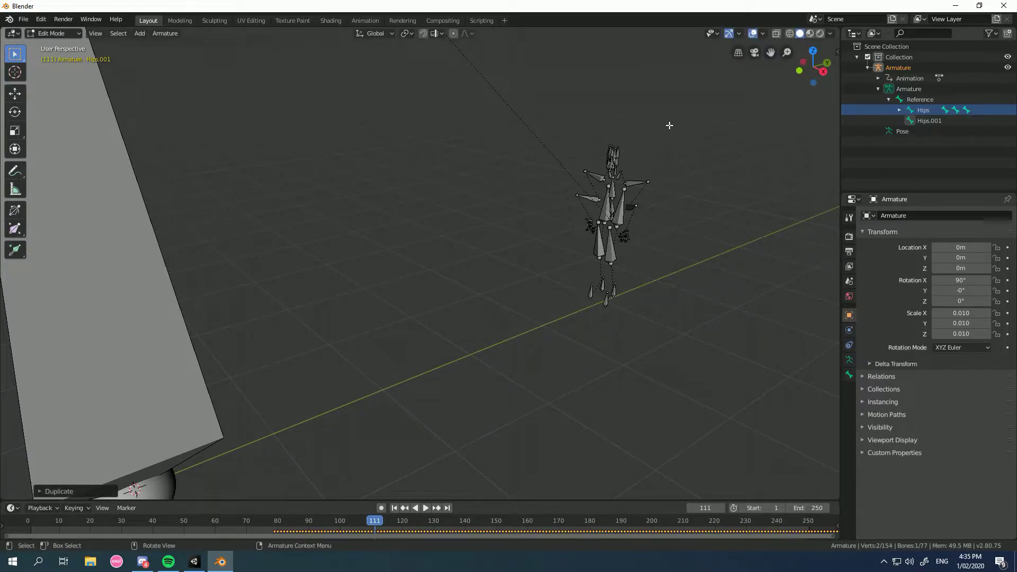
{"action": "left_click", "coordinate": [933, 121]}
{"action": "key", "text": "KP_Decimal"}
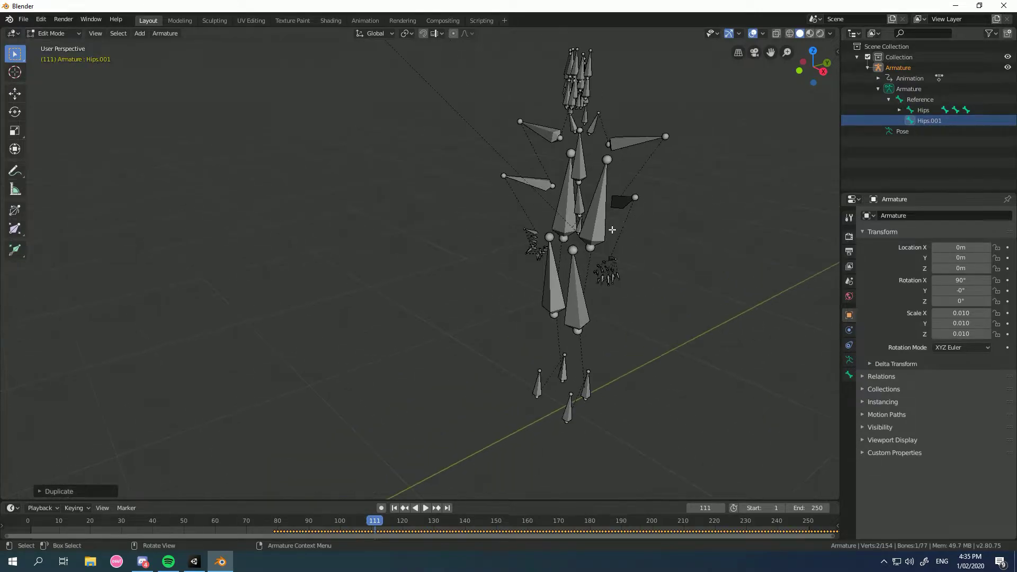
{"action": "key", "text": "ctrl+z"}
{"action": "key", "text": "ctrl+z"}
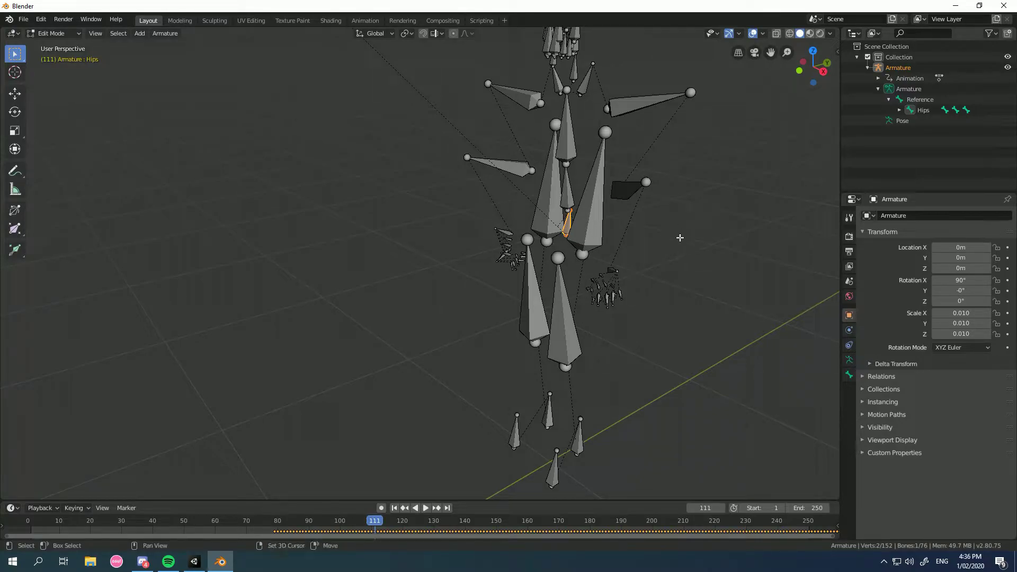
Duplicate the Hips bone in place and rename the copy CustomRoot.
{"action": "key", "text": "shift+d"}
{"action": "left_click", "coordinate": [699, 215]}
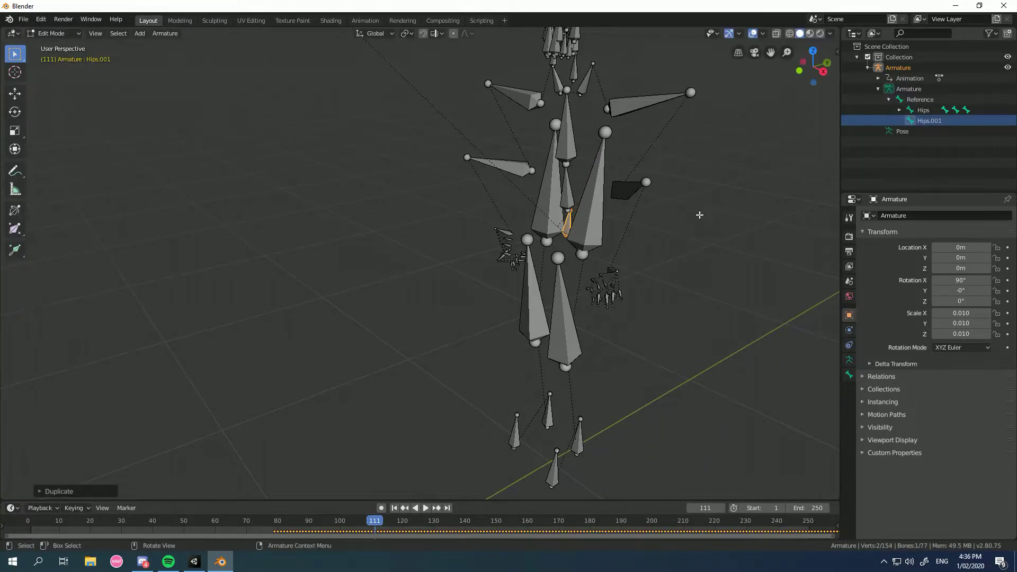
{"action": "double_click", "coordinate": [942, 120]}
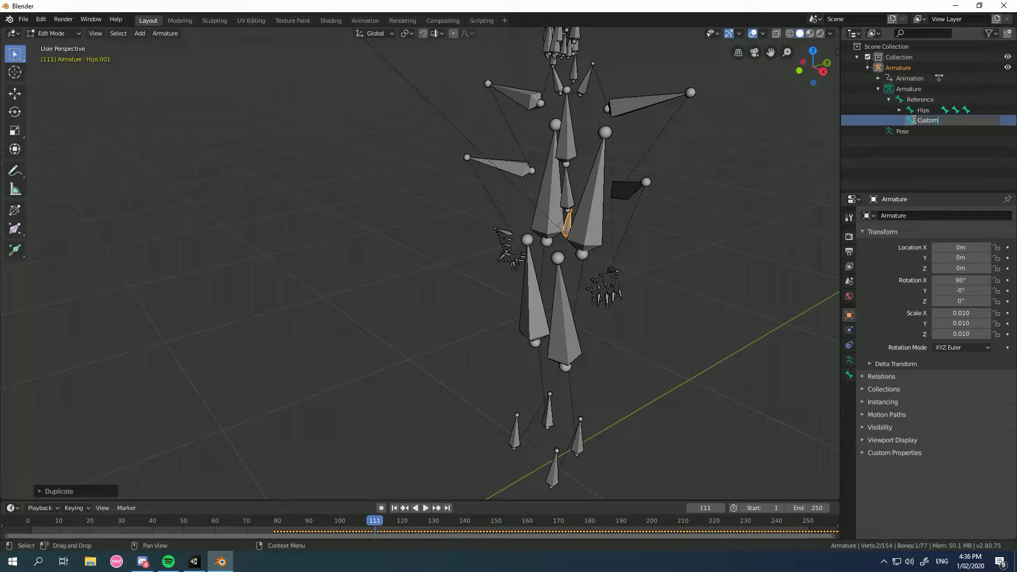
{"action": "type", "text": "CustomRoot"}
{"action": "key", "text": "Return"}
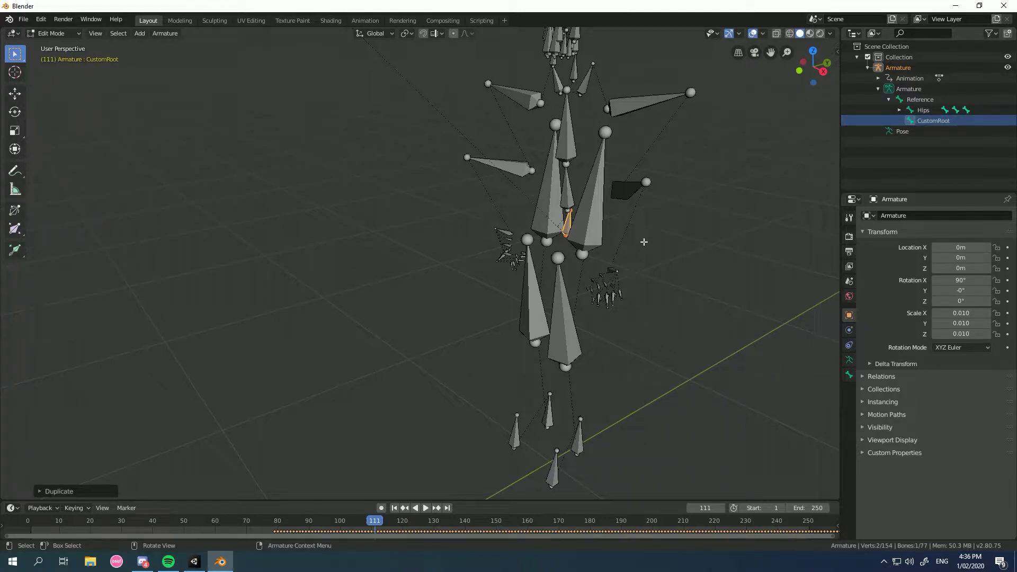
{"action": "middle_click_drag", "start_coordinate": [643, 241], "coordinate": [666, 223]}
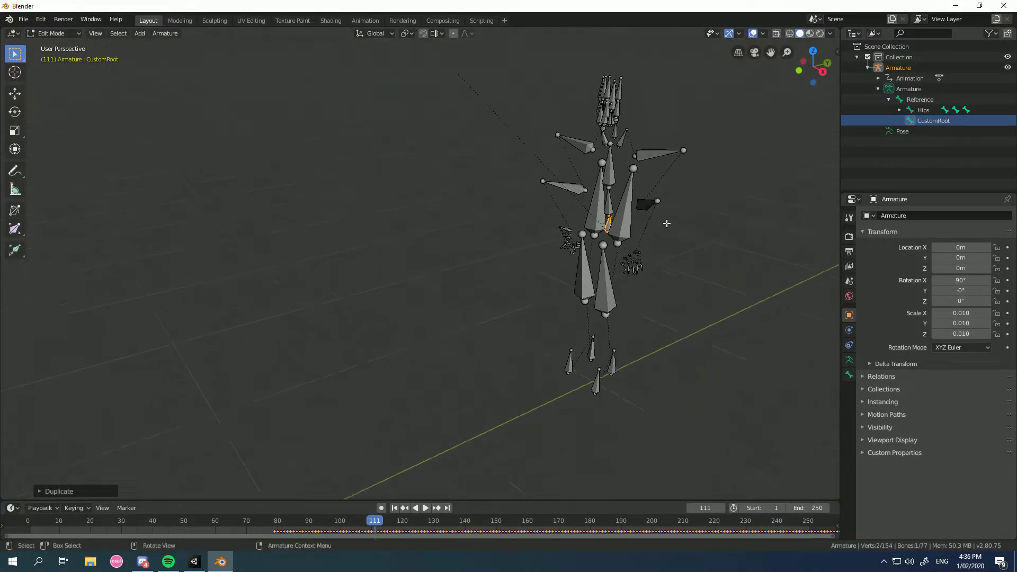
{"action": "key", "text": "g"}
{"action": "key", "text": "z"}
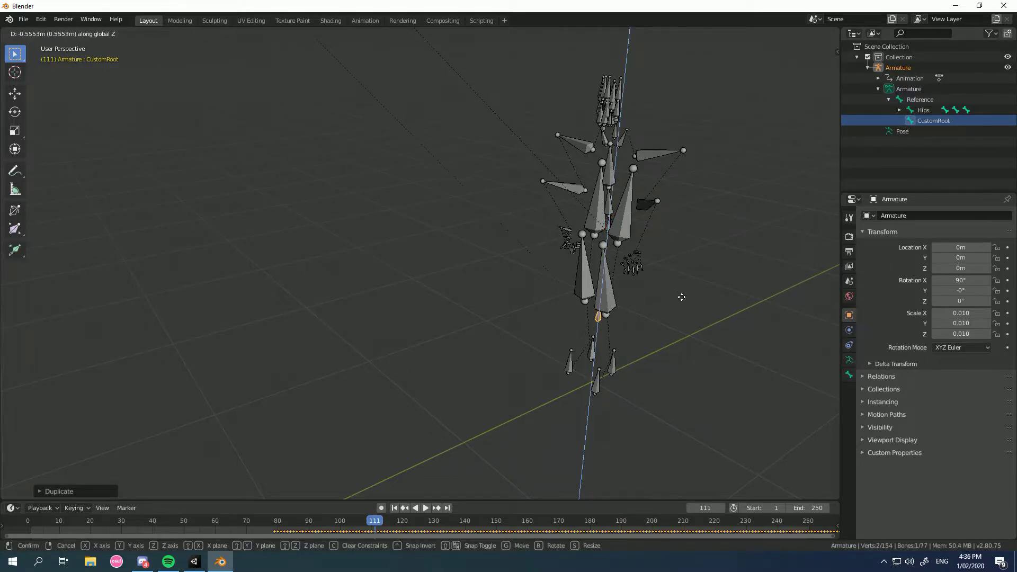
{"action": "key", "text": "Escape"}
Set the Y coordinate of the CustomRoot bone's head to 0 m.
{"action": "key", "text": "n"}
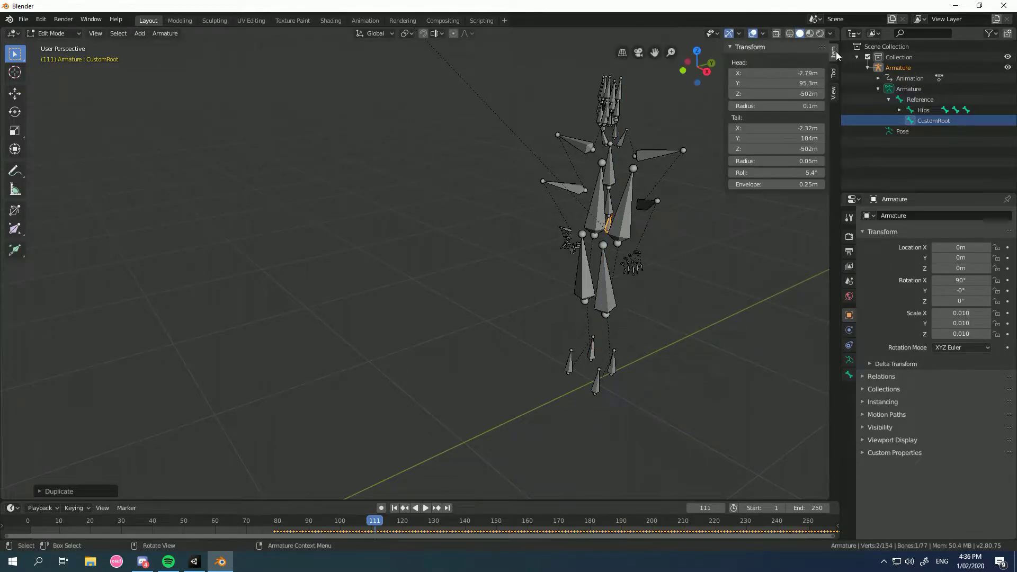
{"action": "left_click", "coordinate": [791, 83]}
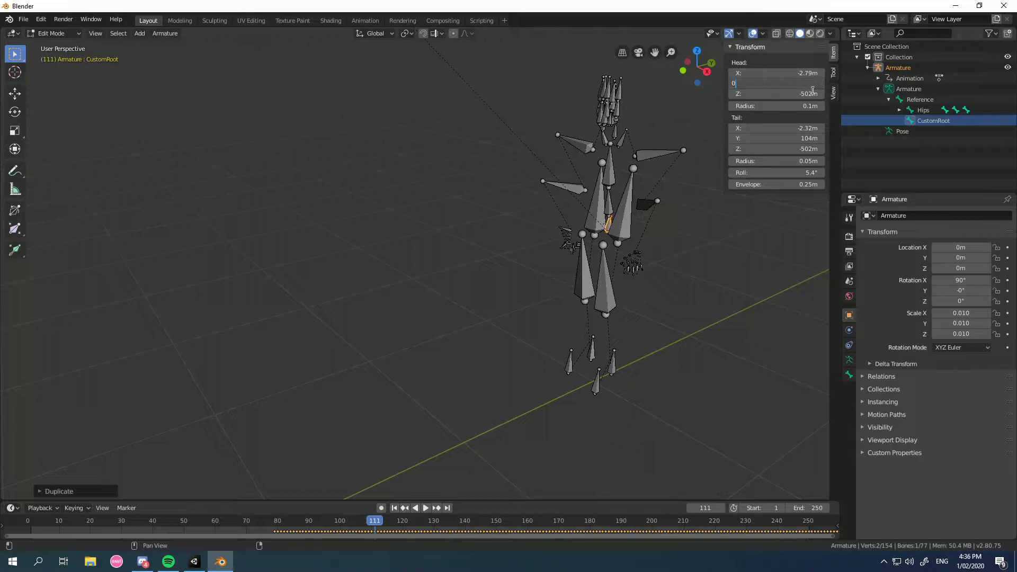
{"action": "type", "text": "0"}
{"action": "key", "text": "Return"}
{"action": "right_click", "coordinate": [720, 277]}
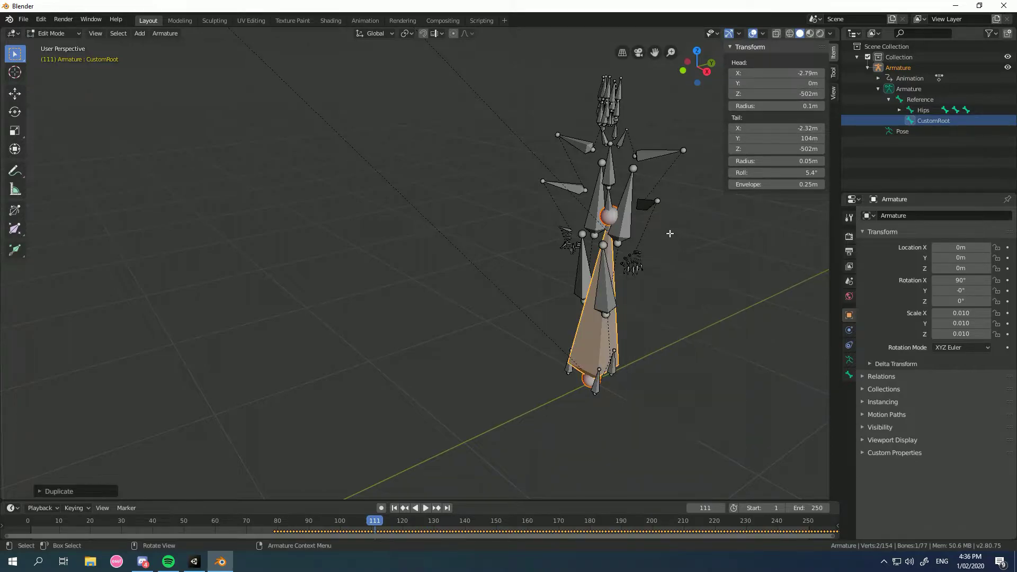
Lay CustomRoot flat on the ground by moving its tail to about Z -579 m and setting the tail's Y to 0 m.
{"action": "middle_click_drag", "start_coordinate": [670, 233], "coordinate": [721, 241]}
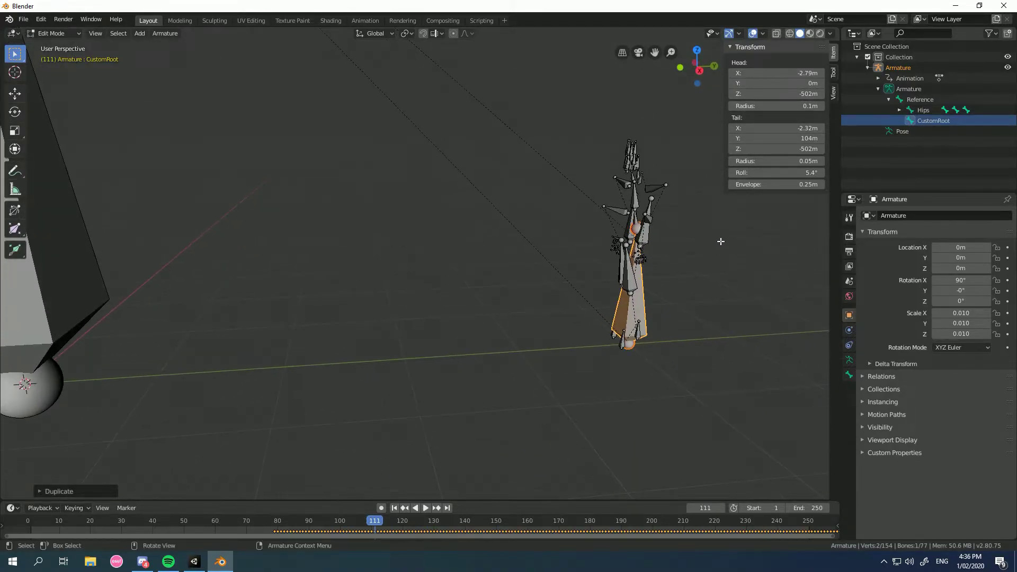
{"action": "scroll", "coordinate": [752, 183], "scroll_direction": "up", "scroll_amount": 3}
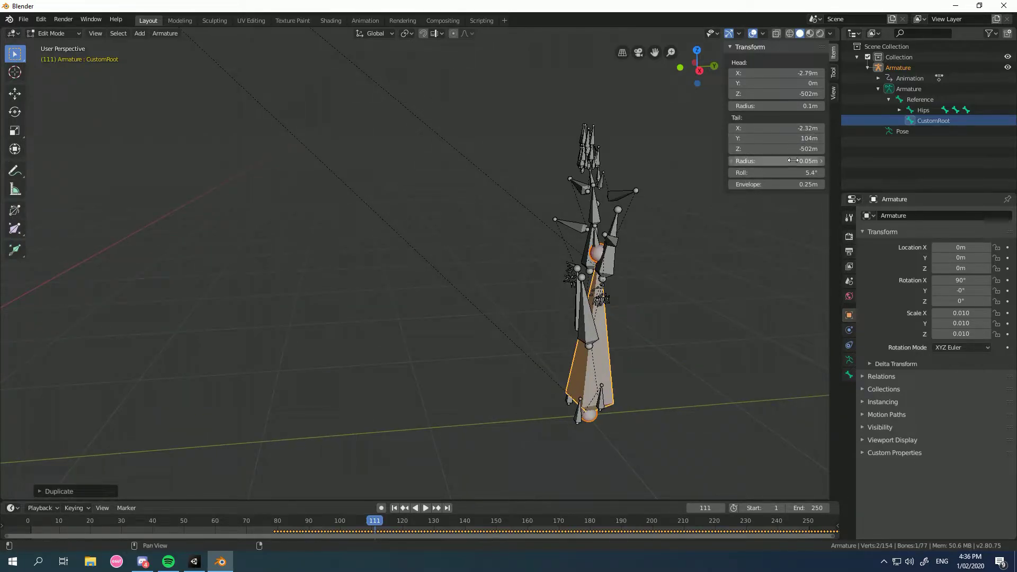
{"action": "key", "text": "KP_1"}
{"action": "key", "text": "KP_Decimal"}
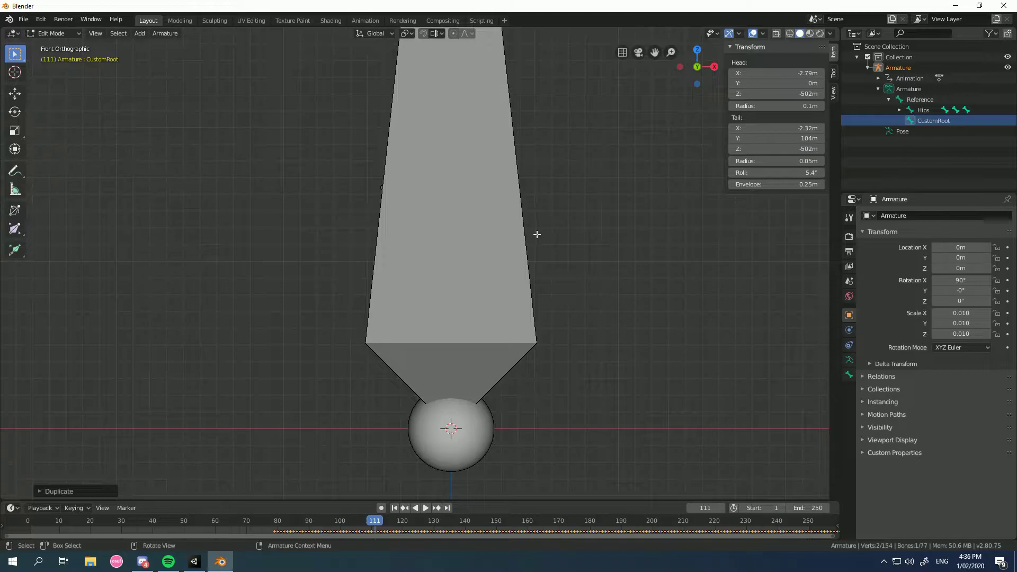
{"action": "key", "text": "KP_3"}
{"action": "left_click", "coordinate": [606, 258]}
{"action": "key", "text": "g"}
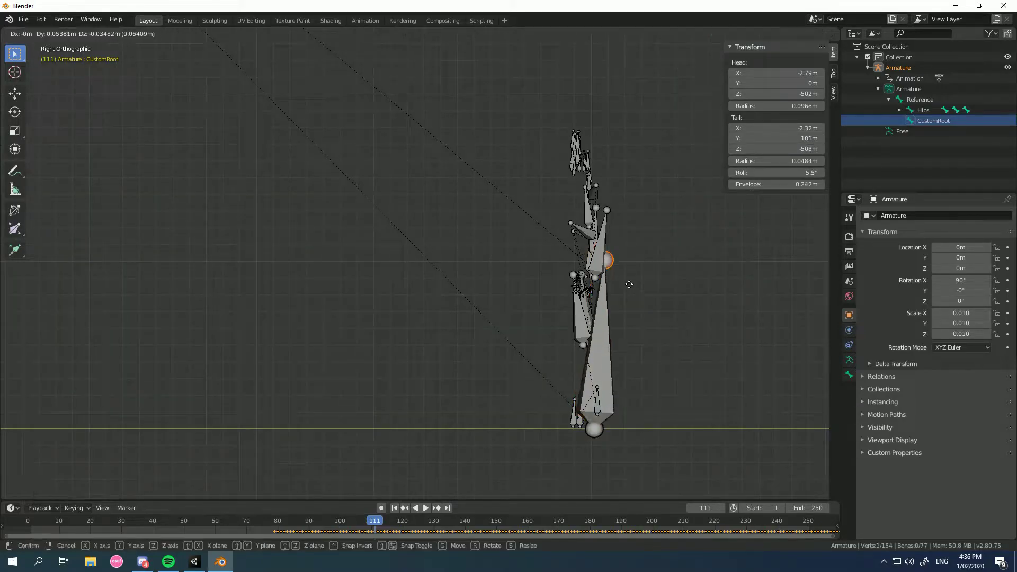
{"action": "left_click", "coordinate": [738, 357]}
{"action": "left_click", "coordinate": [777, 138]}
{"action": "type", "text": "0"}
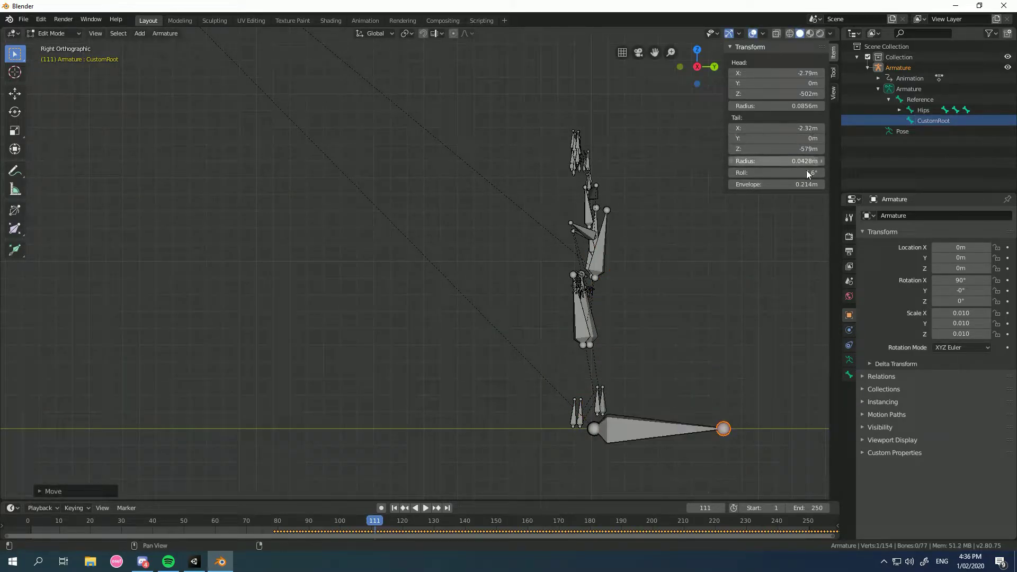
{"action": "key", "text": "Return"}
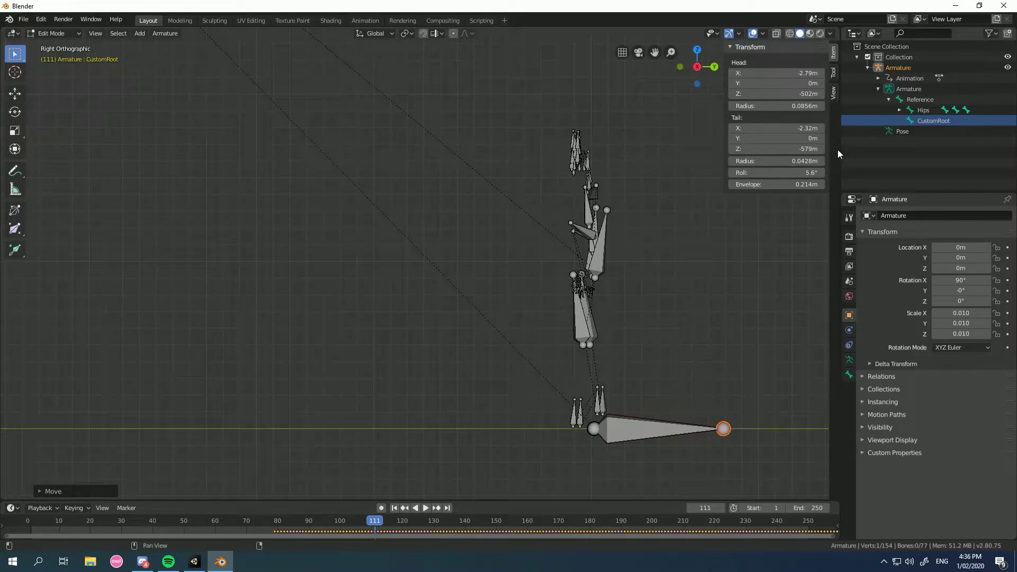
Set the CustomRoot bone's roll to 0°.
{"action": "left_click", "coordinate": [802, 170]}
{"action": "type", "text": "0"}
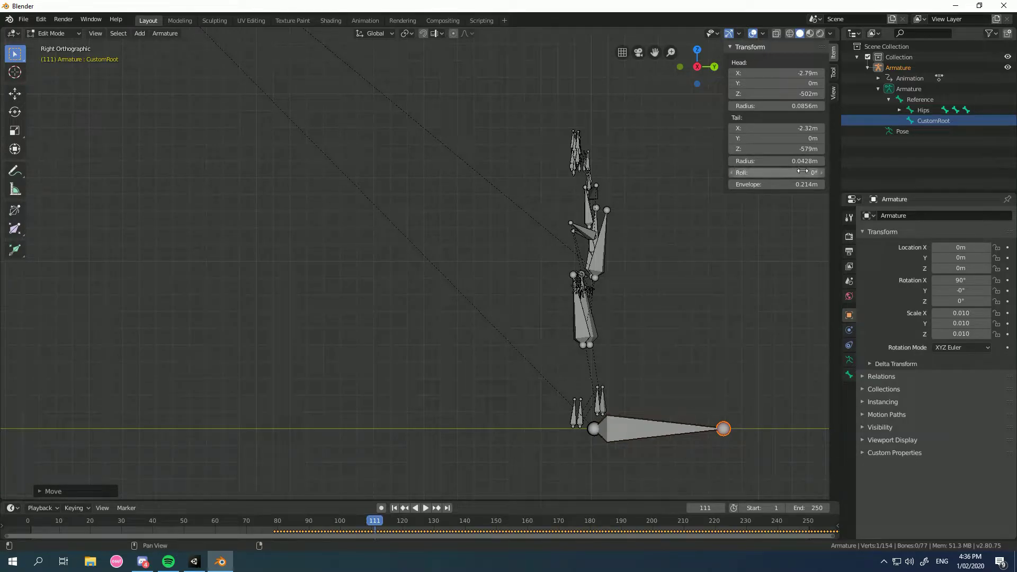
{"action": "key", "text": "Return"}
{"action": "middle_click_drag", "start_coordinate": [704, 139], "coordinate": [485, 248]}
{"action": "scroll", "coordinate": [581, 268], "scroll_direction": "up", "scroll_amount": 4}
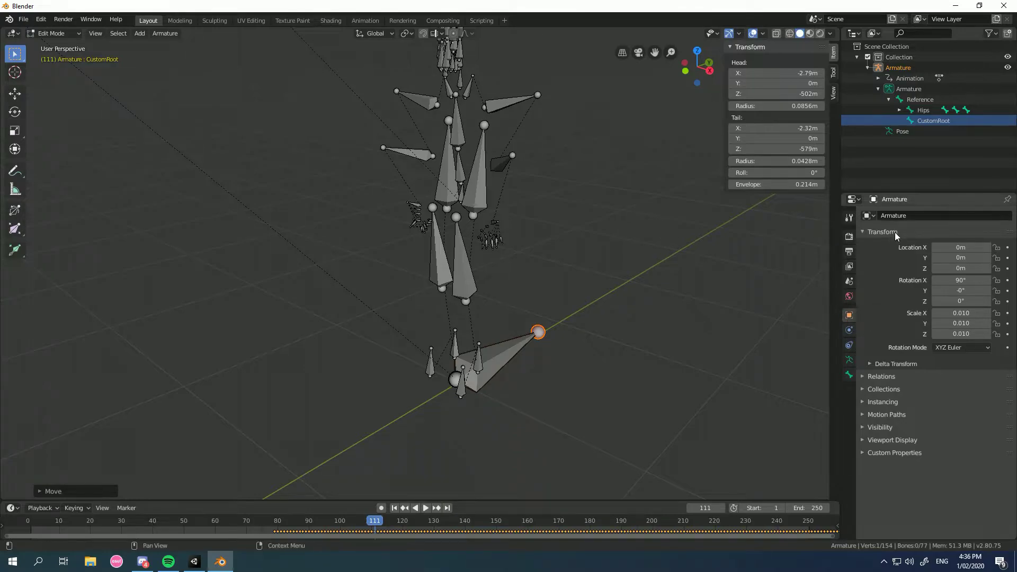
{"action": "scroll", "coordinate": [627, 281], "scroll_direction": "down", "scroll_amount": 2}
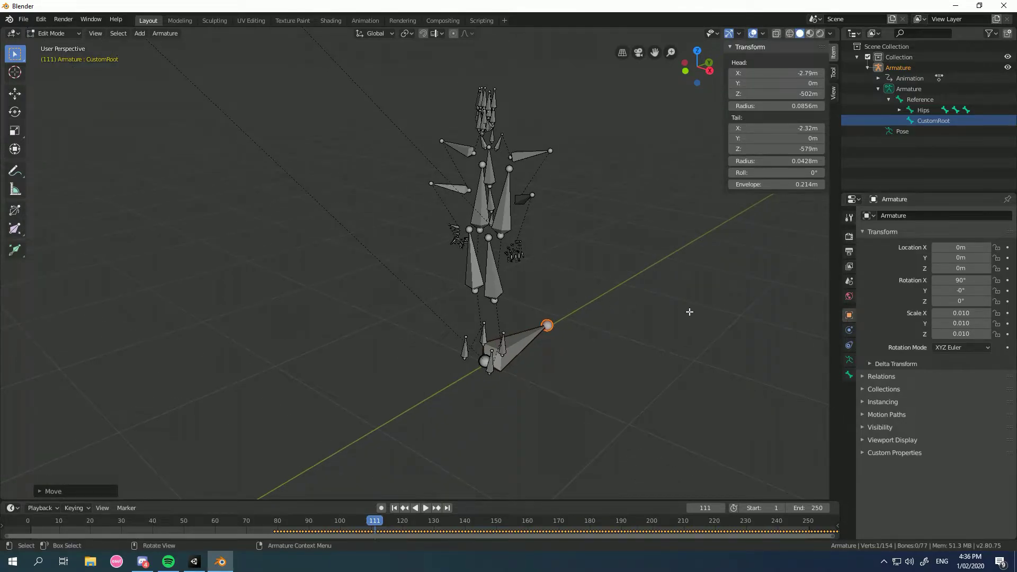
Switch the armature to Pose Mode with the CustomRoot bone selected and scrub the animation back to frame 70.
{"action": "left_click", "coordinate": [850, 348]}
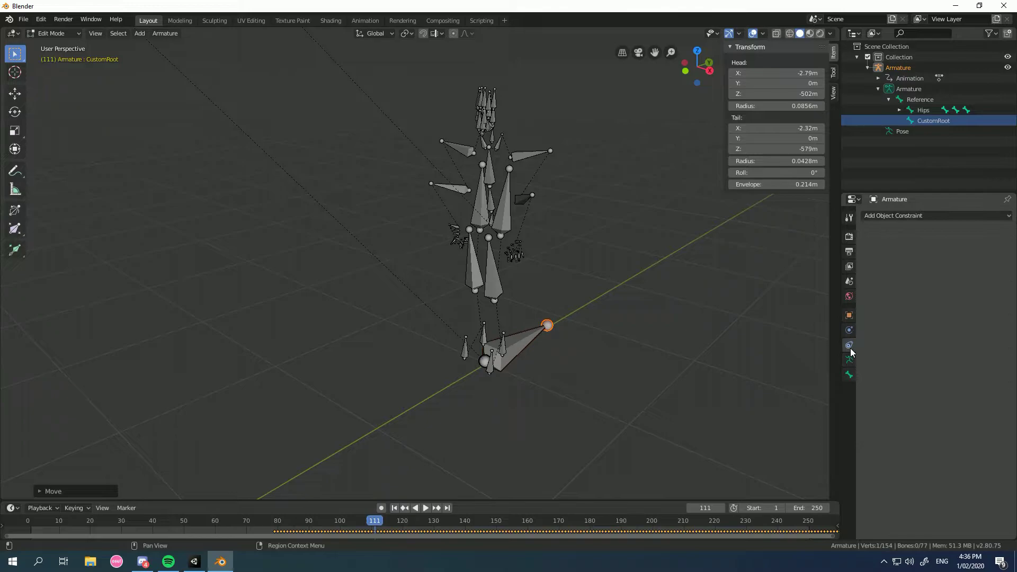
{"action": "left_click", "coordinate": [518, 345]}
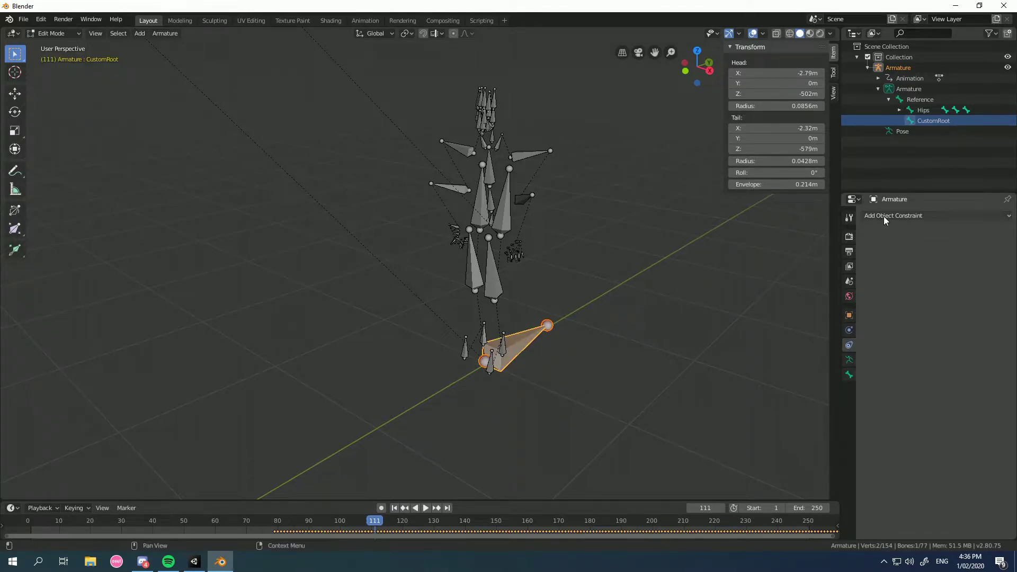
{"action": "left_click", "coordinate": [850, 361]}
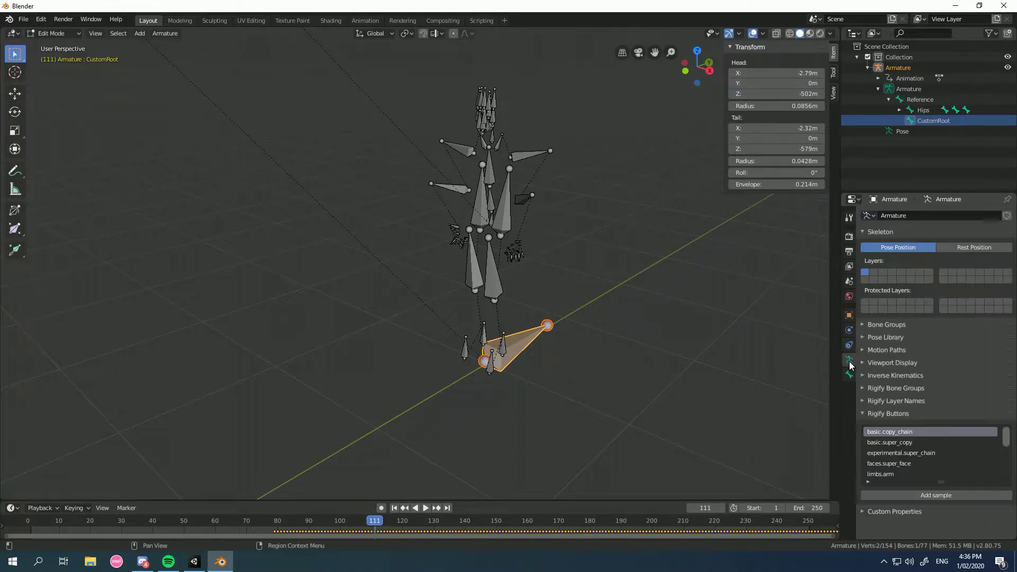
{"action": "left_click", "coordinate": [57, 34]}
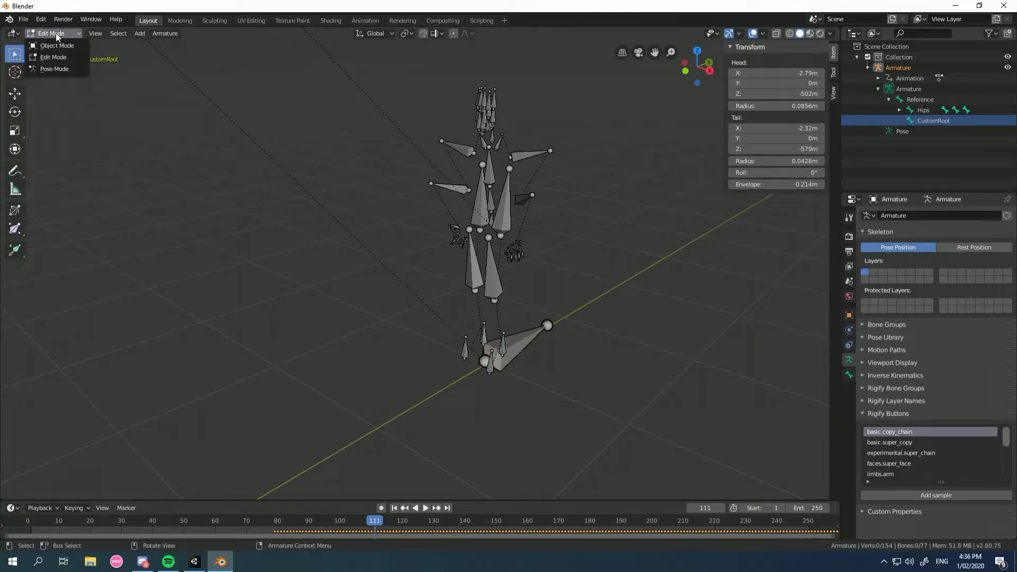
{"action": "left_click", "coordinate": [48, 68]}
{"action": "left_click", "coordinate": [525, 350]}
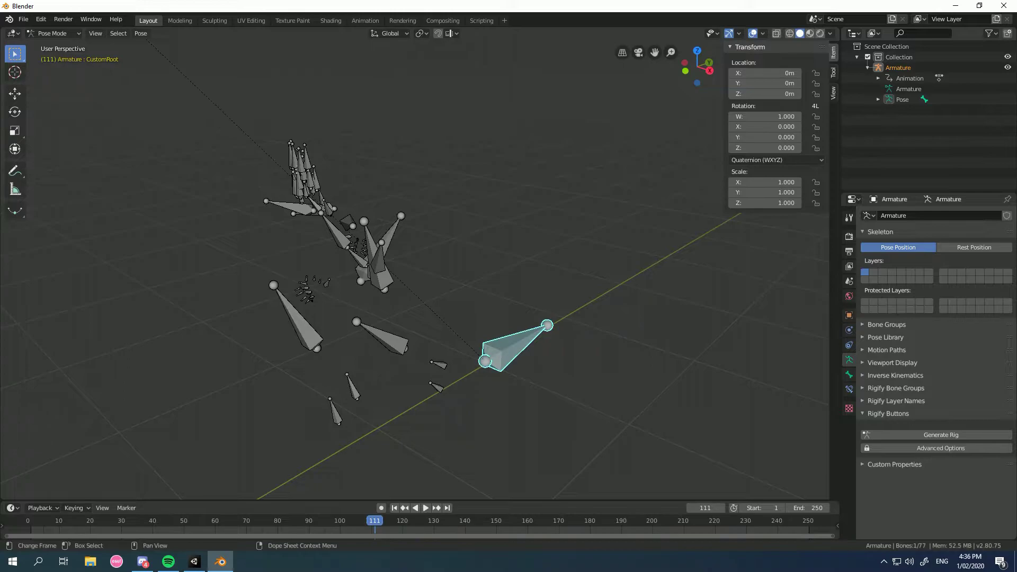
{"action": "left_click_drag", "start_coordinate": [374, 524], "coordinate": [247, 524]}
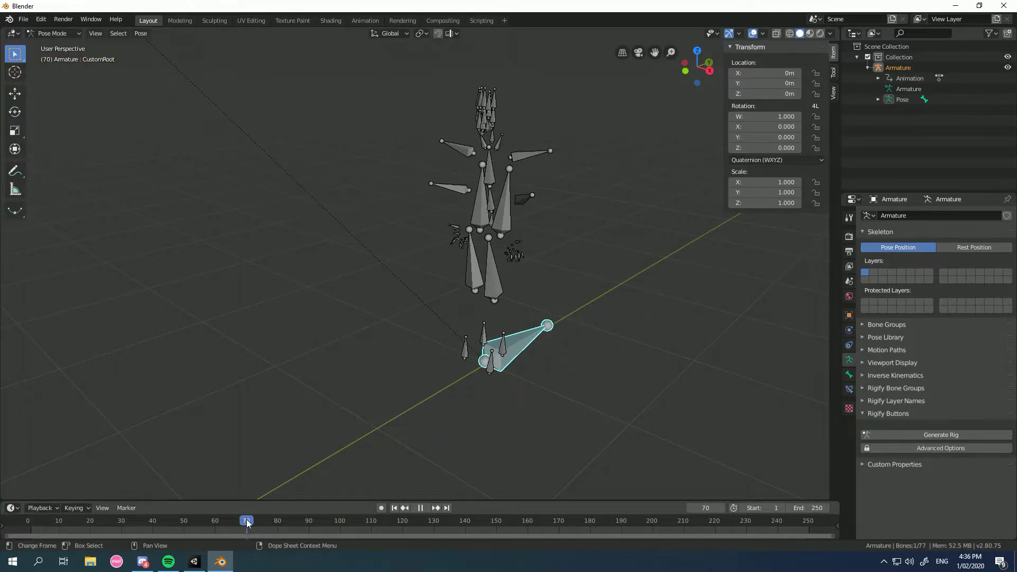
Add a Copy Location bone constraint to CustomRoot targeting the Armature's Hips bone, with the Z axis turned off.
{"action": "left_click", "coordinate": [850, 389]}
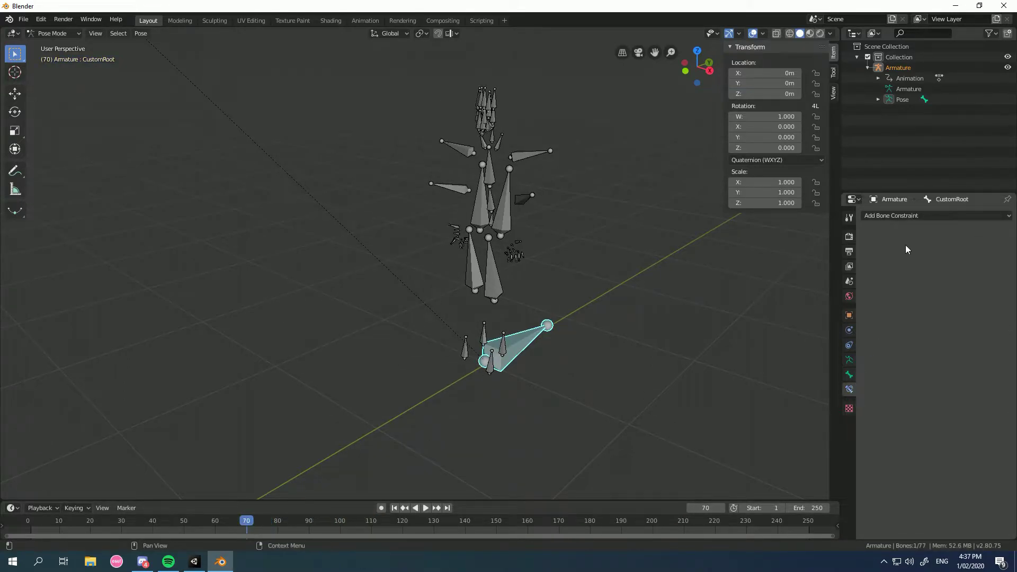
{"action": "left_click", "coordinate": [900, 217]}
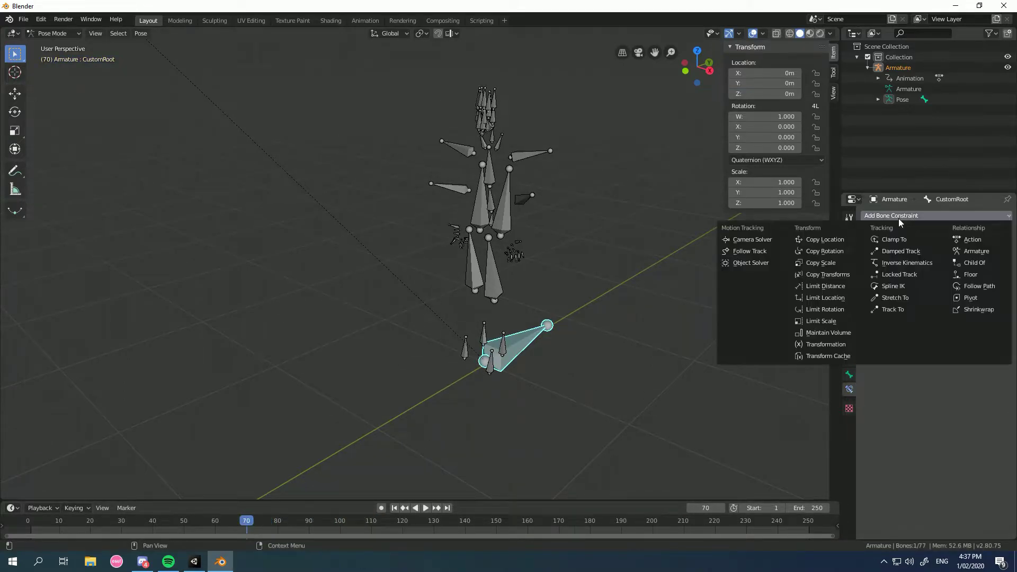
{"action": "left_click", "coordinate": [826, 240]}
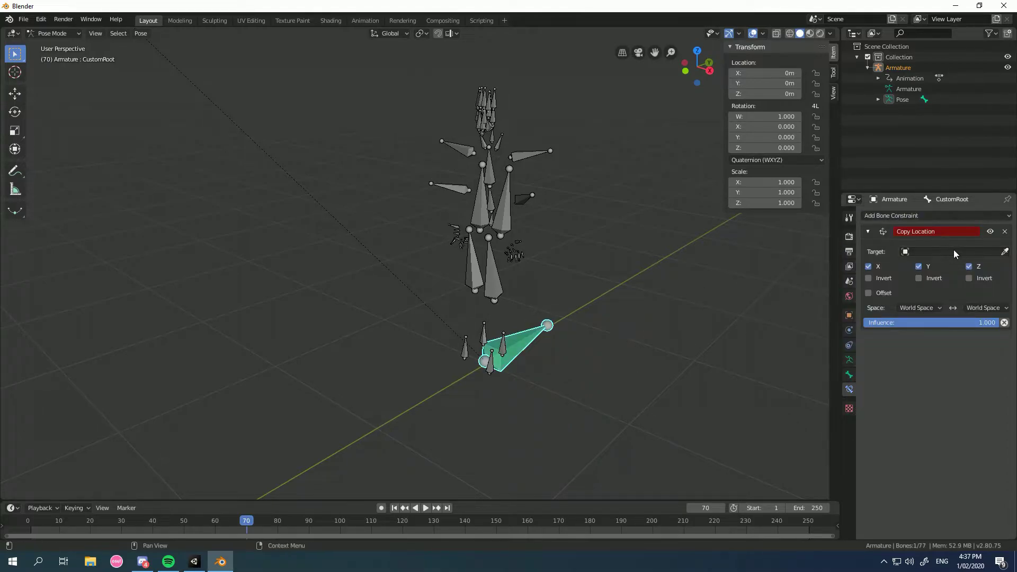
{"action": "left_click", "coordinate": [908, 253]}
{"action": "left_click", "coordinate": [917, 273]}
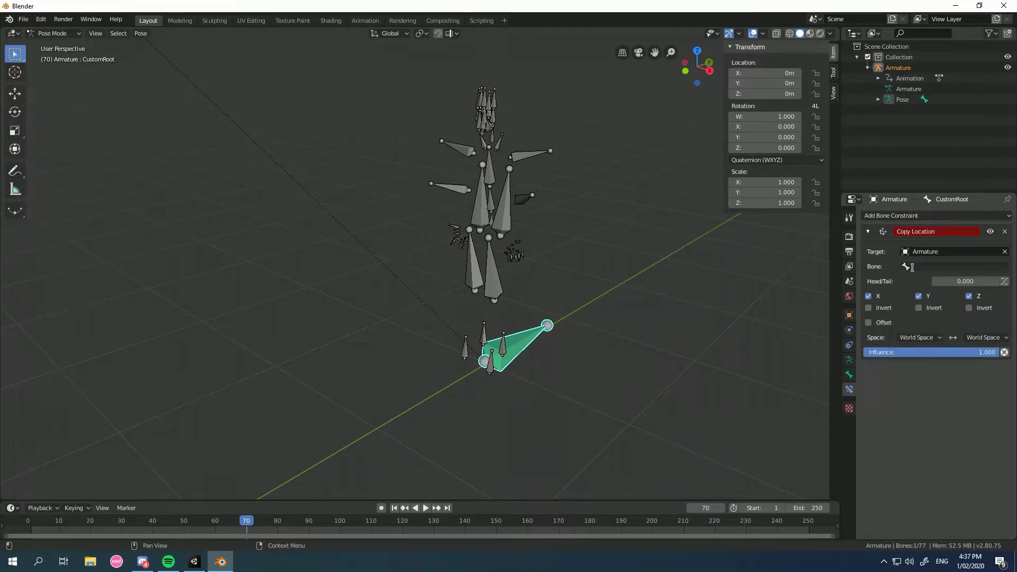
{"action": "left_click", "coordinate": [912, 267]}
{"action": "left_click", "coordinate": [909, 318]}
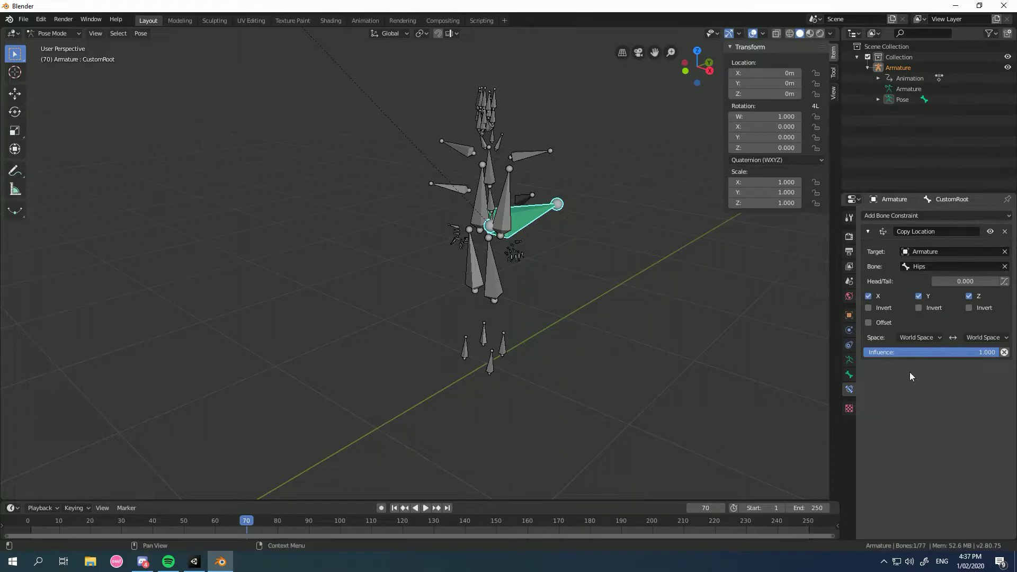
{"action": "left_click", "coordinate": [970, 297]}
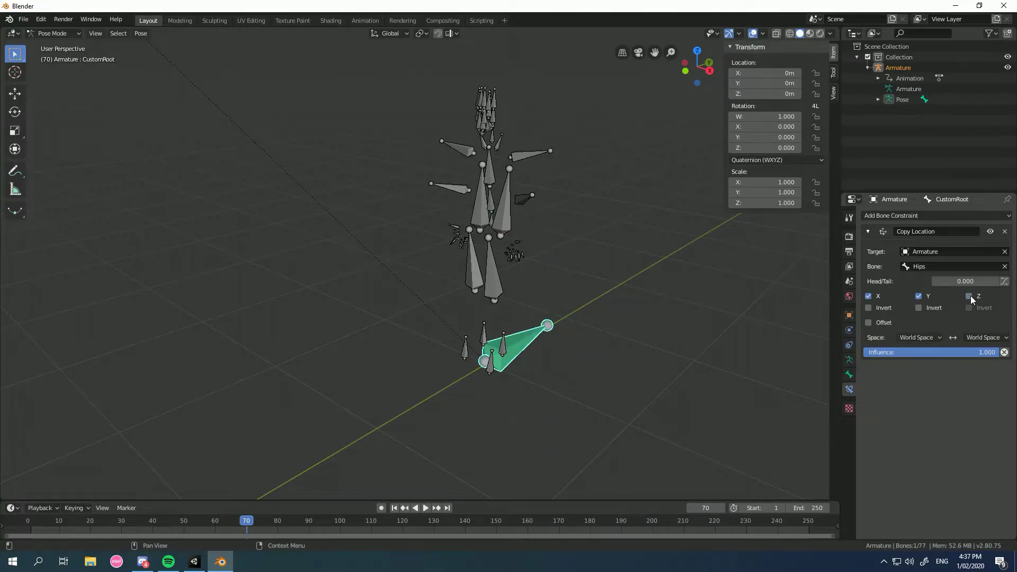
Play back the animation to check how CustomRoot follows the hips along the ground, and stop playback.
{"action": "scroll", "coordinate": [524, 347], "scroll_direction": "down", "scroll_amount": 5}
{"action": "middle_click_drag", "start_coordinate": [560, 265], "coordinate": [494, 441]}
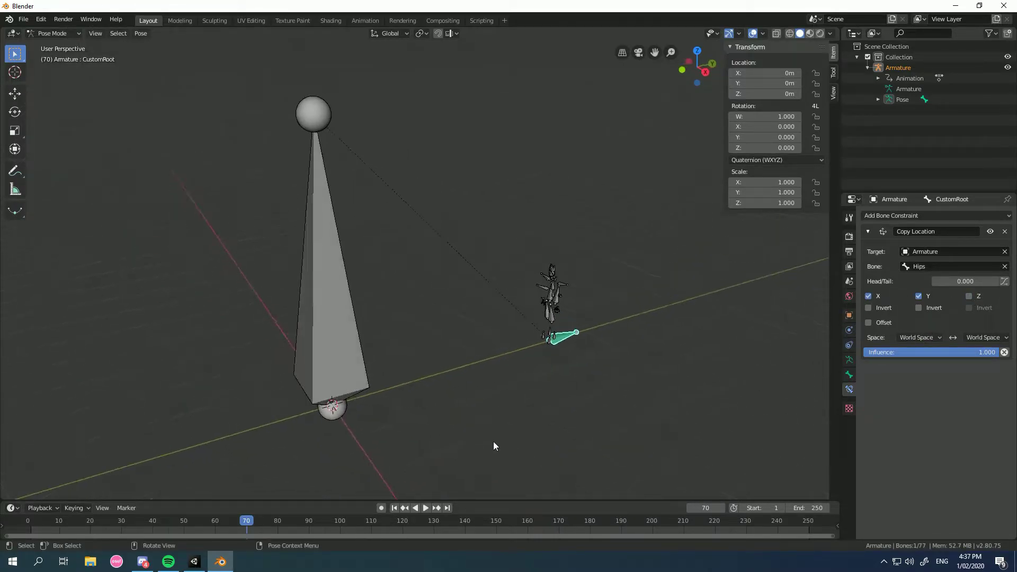
{"action": "left_click", "coordinate": [425, 508]}
{"action": "scroll", "coordinate": [551, 310], "scroll_direction": "down", "scroll_amount": 3}
{"action": "middle_click_drag", "start_coordinate": [551, 310], "coordinate": [485, 323]}
{"action": "scroll", "coordinate": [484, 323], "scroll_direction": "up", "scroll_amount": 3}
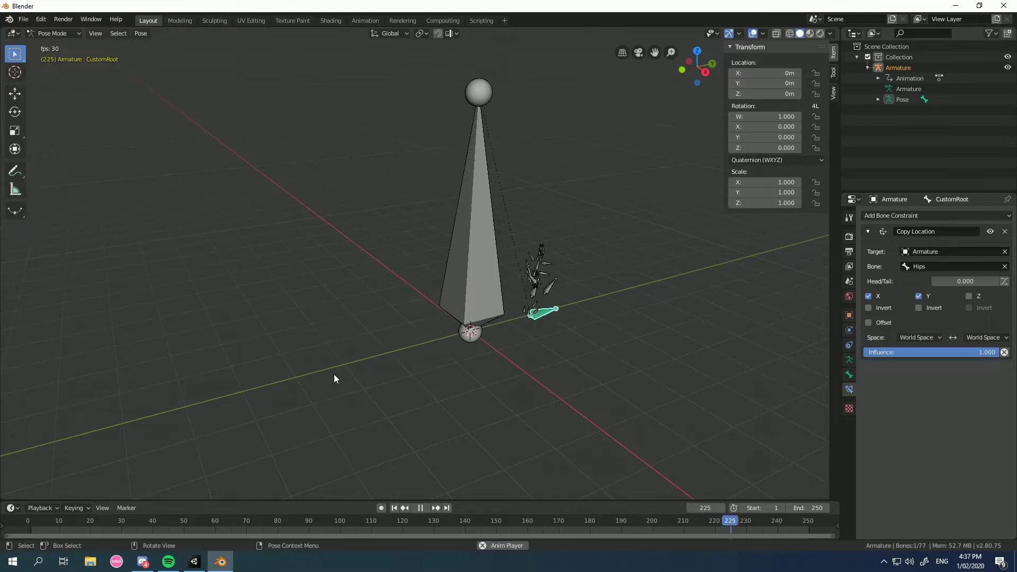
{"action": "left_click", "coordinate": [421, 508]}
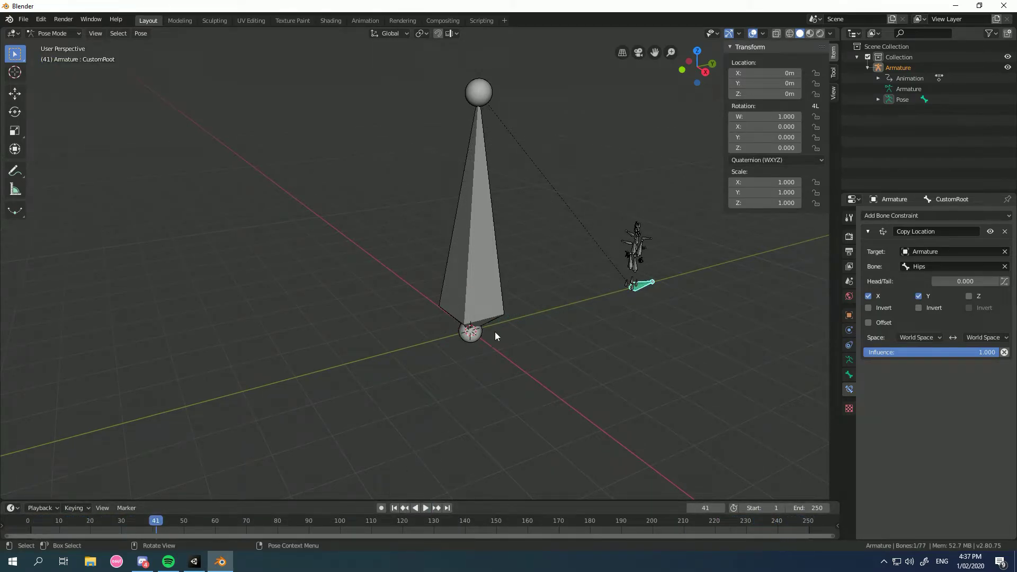
{"action": "scroll", "coordinate": [488, 330], "scroll_direction": "up", "scroll_amount": 2}
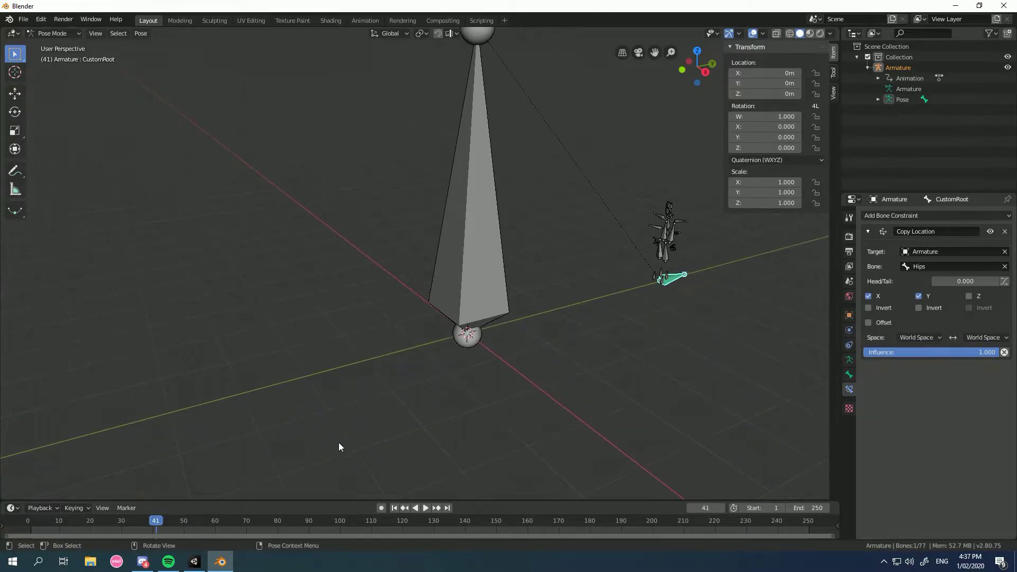
Switch the timeline area to the Dope Sheet, enlarge it and reveal its channel list.
{"action": "left_click", "coordinate": [11, 508]}
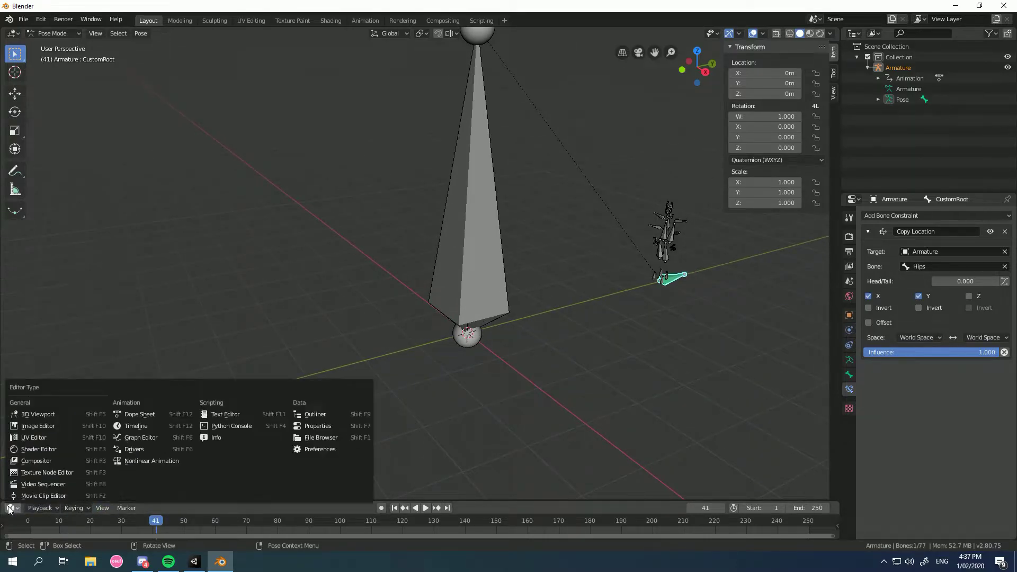
{"action": "left_click", "coordinate": [129, 415]}
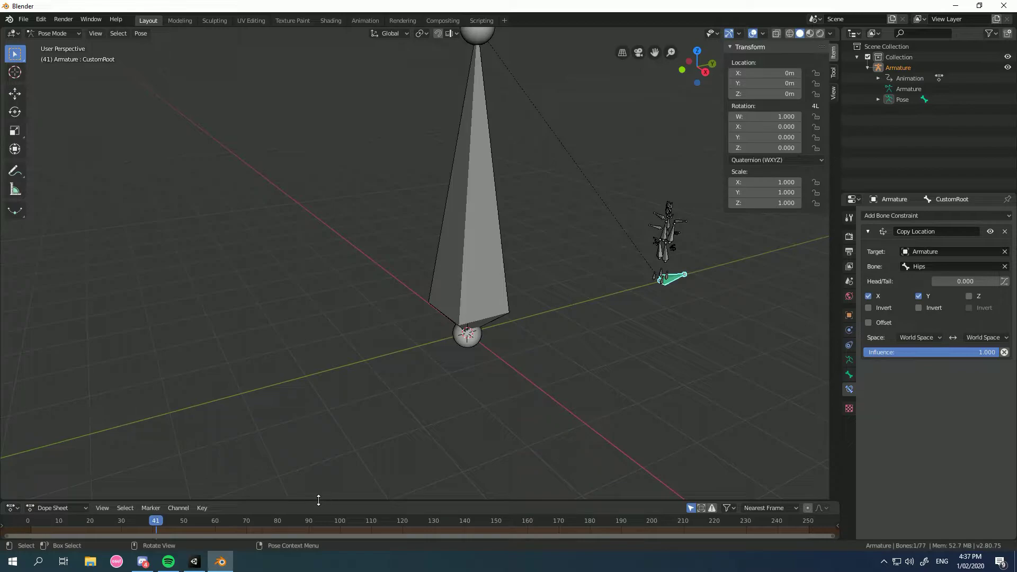
{"action": "left_click_drag", "start_coordinate": [319, 500], "coordinate": [325, 399]}
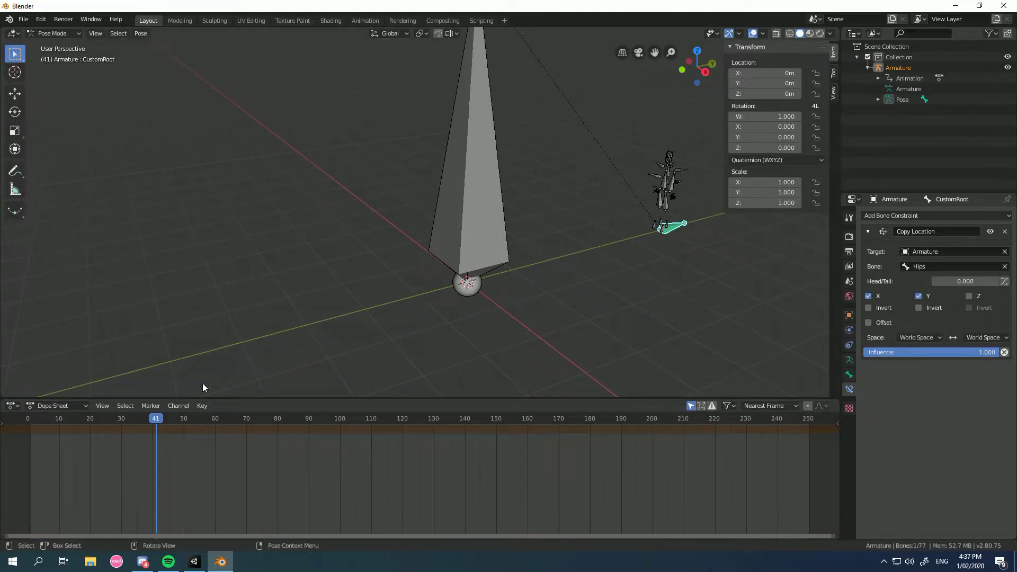
{"action": "left_click", "coordinate": [3, 422]}
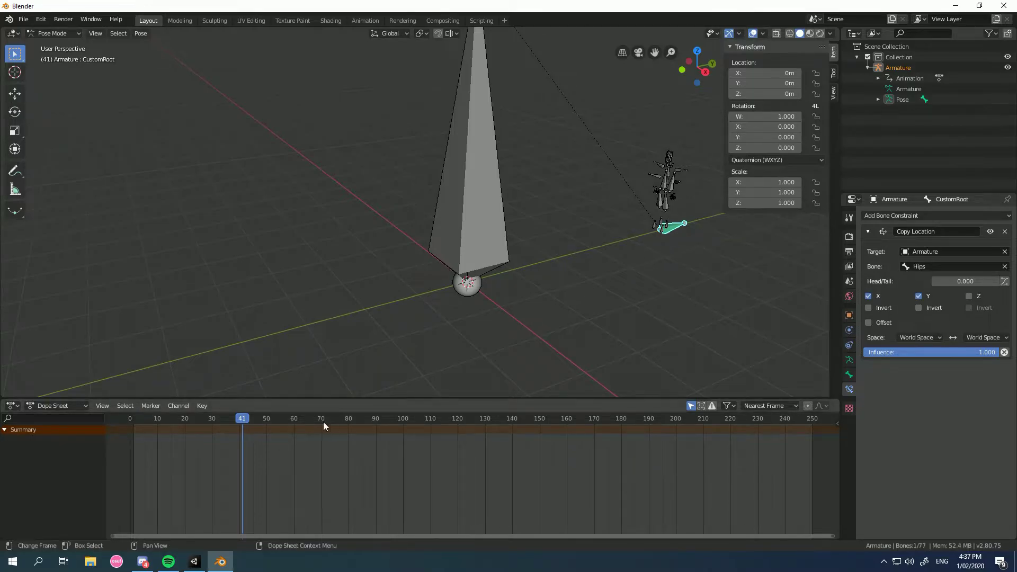
Go to frame 156, where the turn starts, and insert a Rotation keyframe on the CustomRoot bone.
{"action": "left_click_drag", "start_coordinate": [244, 419], "coordinate": [557, 416]}
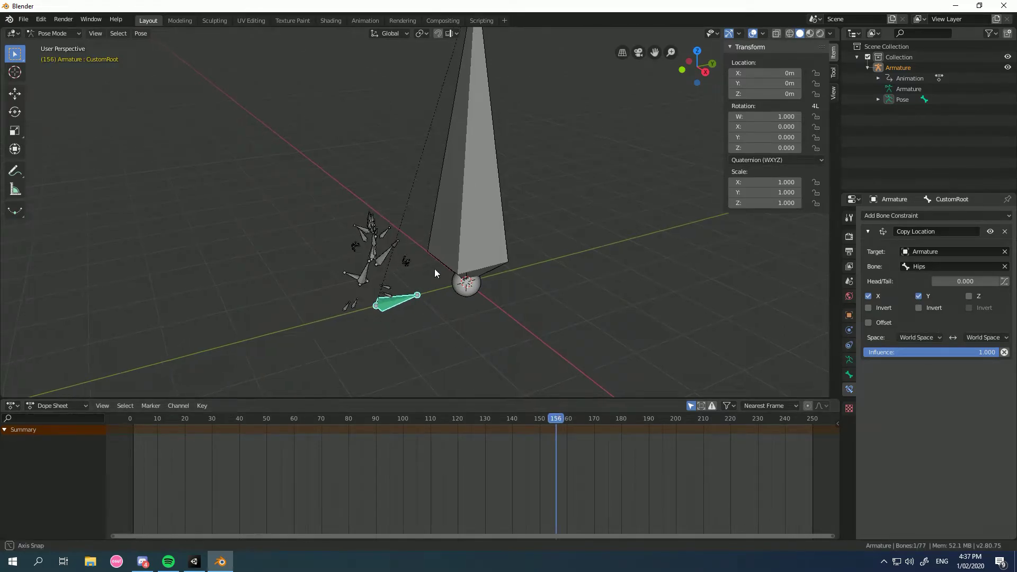
{"action": "middle_click_drag", "start_coordinate": [434, 269], "coordinate": [415, 295]}
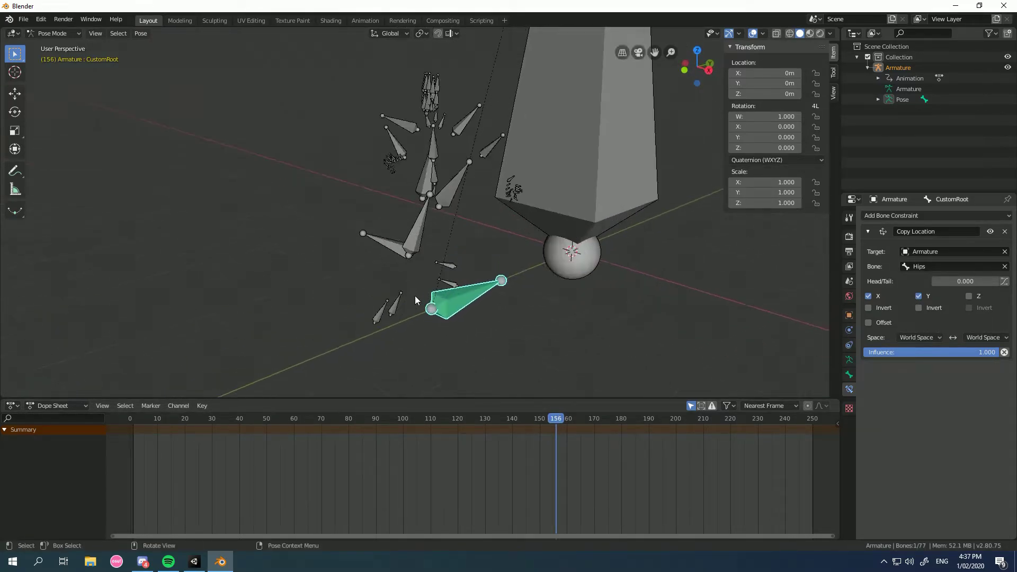
{"action": "scroll", "coordinate": [408, 300], "scroll_direction": "up", "scroll_amount": 2}
{"action": "scroll", "coordinate": [371, 307], "scroll_direction": "down", "scroll_amount": 4}
{"action": "scroll", "coordinate": [266, 316], "scroll_direction": "up", "scroll_amount": 2}
{"action": "scroll", "coordinate": [265, 316], "scroll_direction": "up", "scroll_amount": 2}
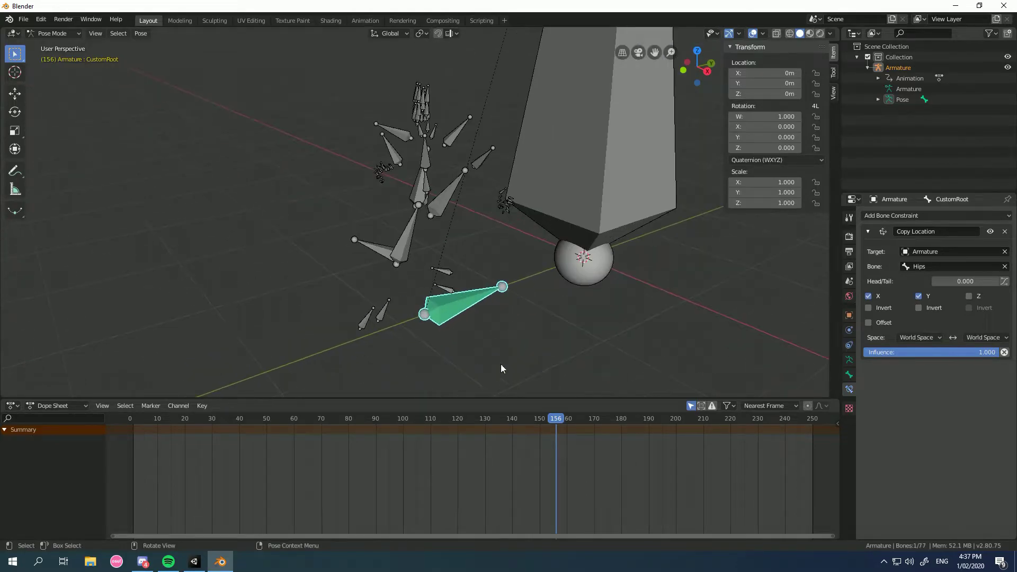
{"action": "mouse_move", "coordinate": [556, 417]}
{"action": "left_mouse_down"}
{"action": "mouse_move", "coordinate": [537, 417]}
{"action": "mouse_move", "coordinate": [558, 422]}
{"action": "left_mouse_up"}
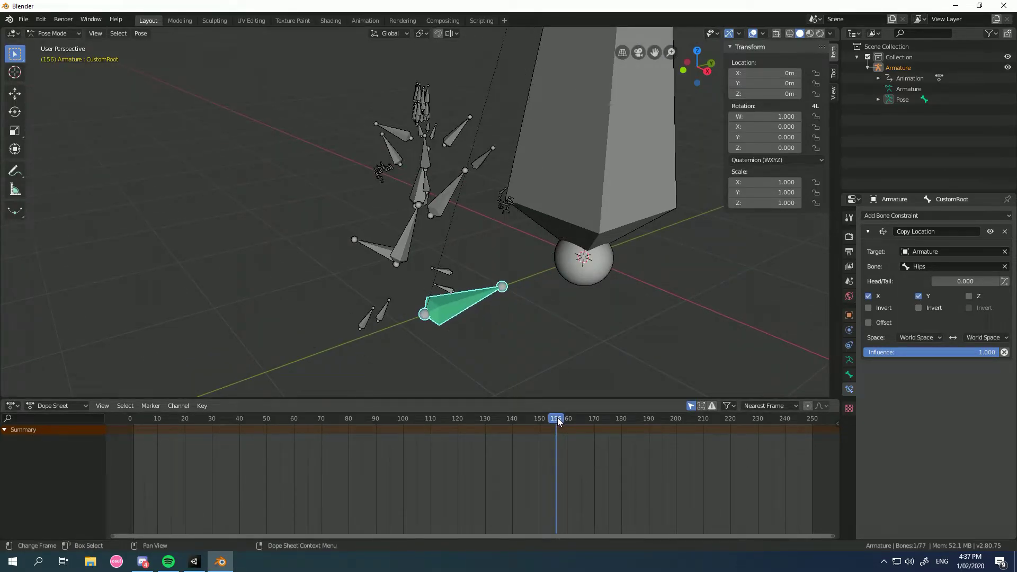
{"action": "right_click", "coordinate": [450, 314]}
{"action": "left_click", "coordinate": [432, 310]}
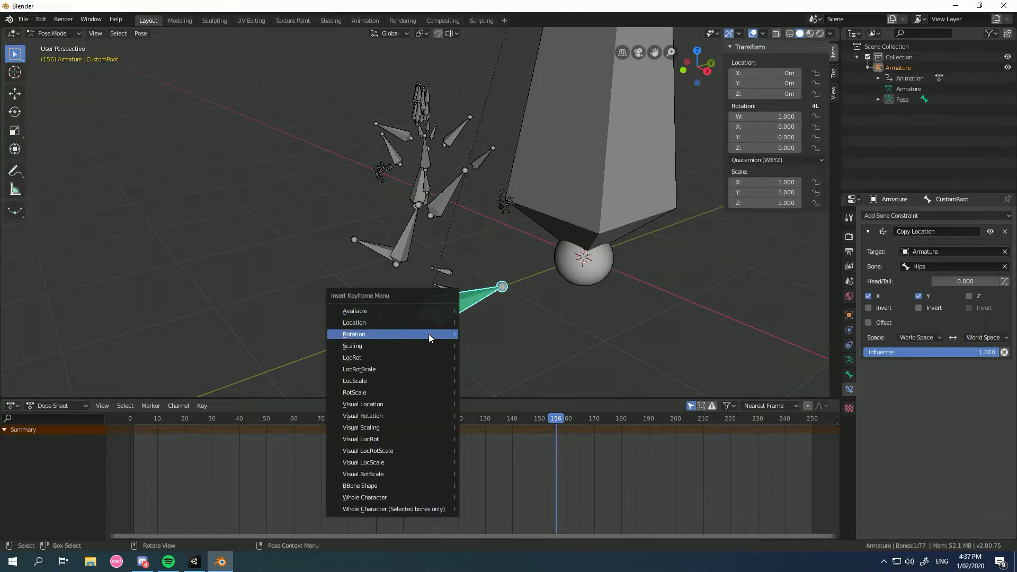
{"action": "left_click", "coordinate": [428, 334]}
Go to frame 181 and rotate the CustomRoot bone 180° around the global Z axis.
{"action": "left_click_drag", "start_coordinate": [561, 422], "coordinate": [625, 420]}
{"action": "scroll", "coordinate": [364, 304], "scroll_direction": "down", "scroll_amount": 4}
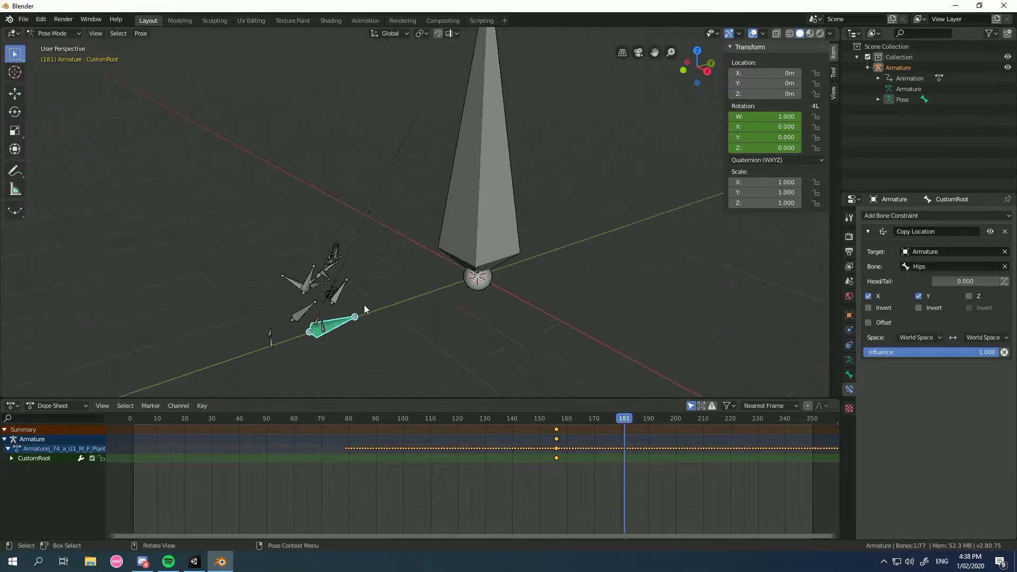
{"action": "scroll", "coordinate": [364, 304], "scroll_direction": "up", "scroll_amount": 3}
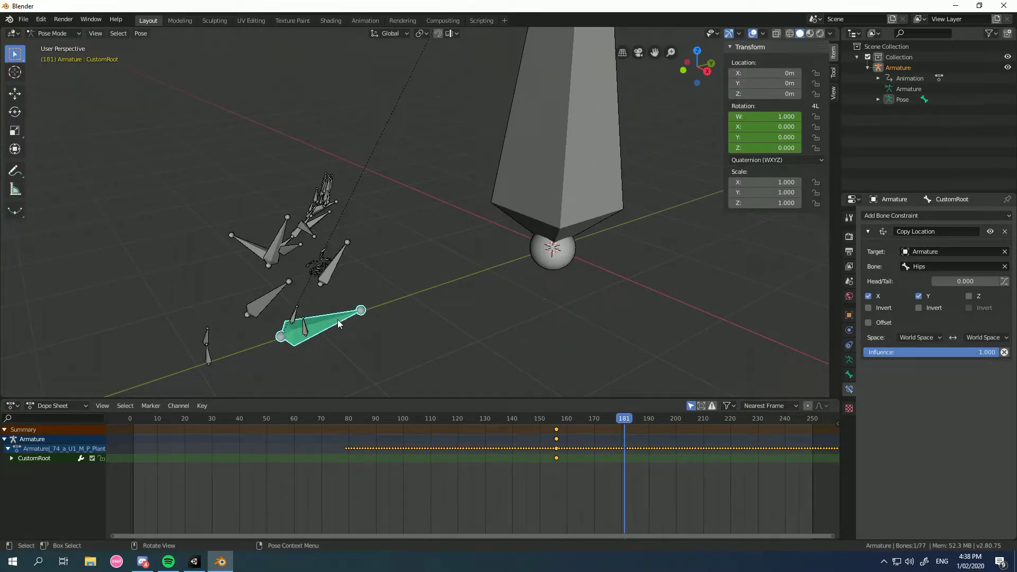
{"action": "key", "text": "r"}
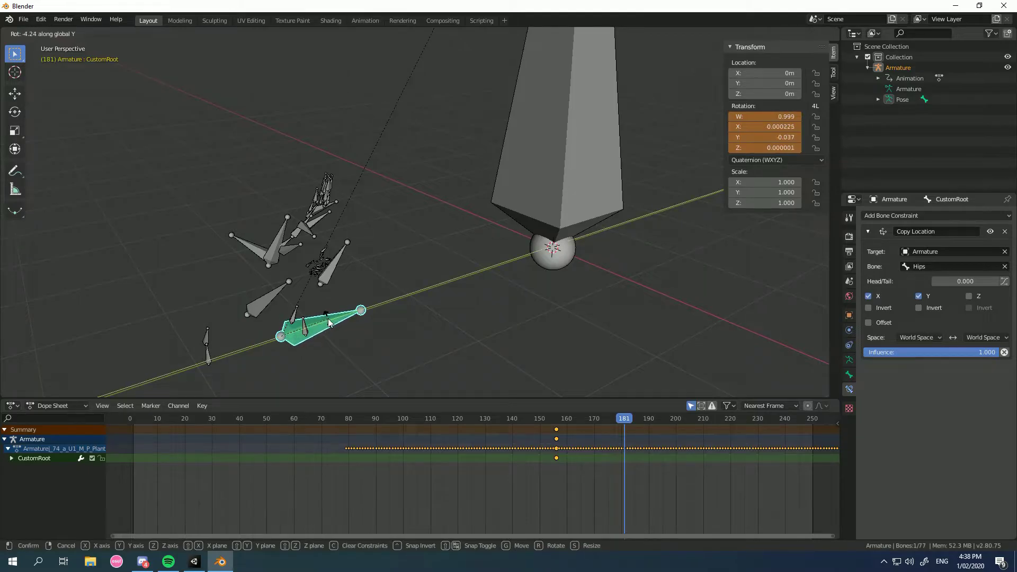
{"action": "key", "text": "Escape"}
{"action": "key", "text": "r"}
{"action": "type", "text": "z"}
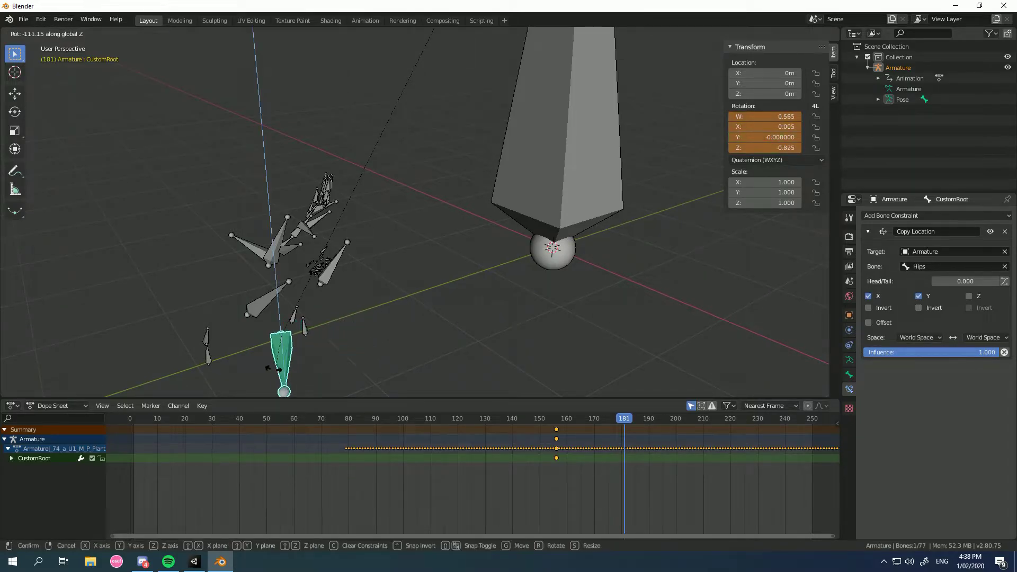
{"action": "type", "text": "180"}
{"action": "key", "text": "Return"}
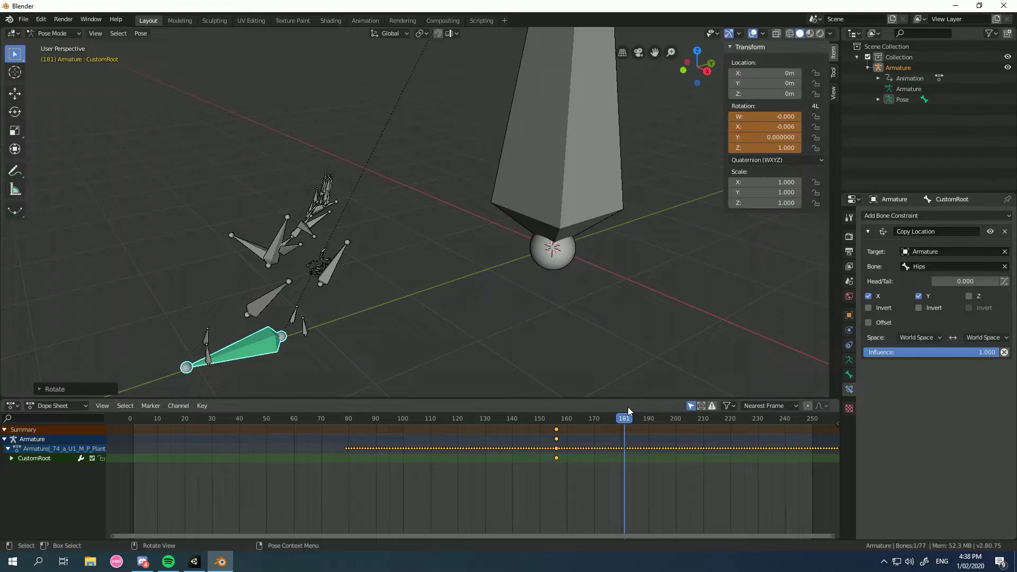
Insert a Rotation keyframe on the turned CustomRoot bone at frame 181.
{"action": "right_click", "coordinate": [245, 347]}
{"action": "left_click", "coordinate": [246, 342]}
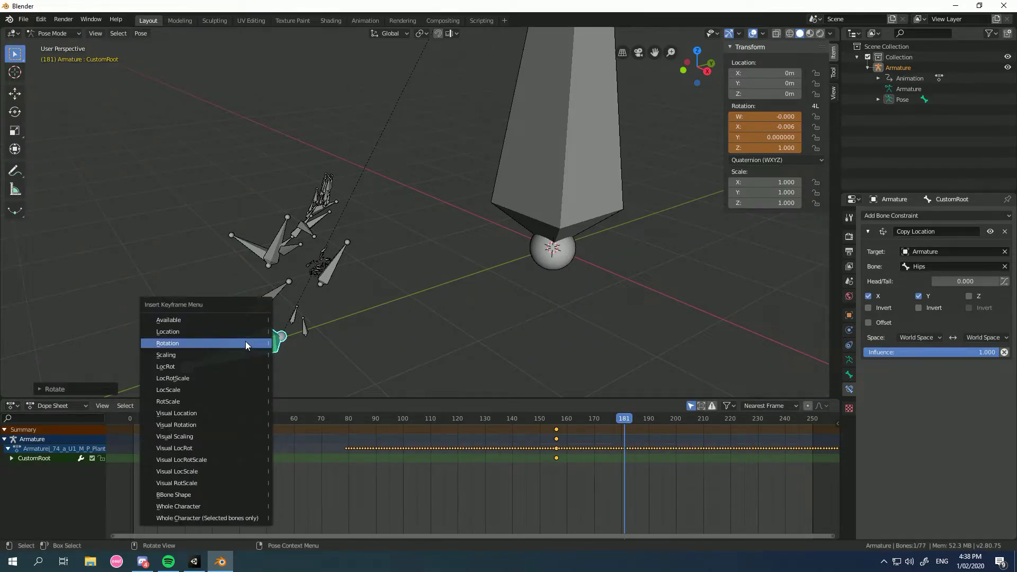
{"action": "left_click", "coordinate": [246, 341]}
Scrub back to frame 75, switch to the Animation workspace and play the animation to review CustomRoot's movement and turn.
{"action": "left_click_drag", "start_coordinate": [624, 419], "coordinate": [335, 418]}
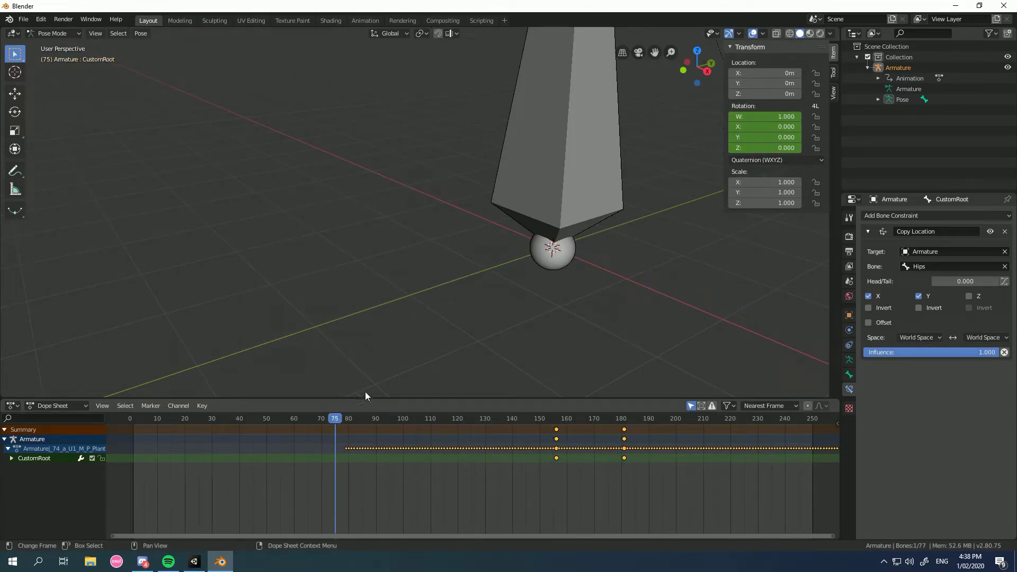
{"action": "scroll", "coordinate": [387, 279], "scroll_direction": "down", "scroll_amount": 5}
{"action": "scroll", "coordinate": [437, 256], "scroll_direction": "up", "scroll_amount": 2}
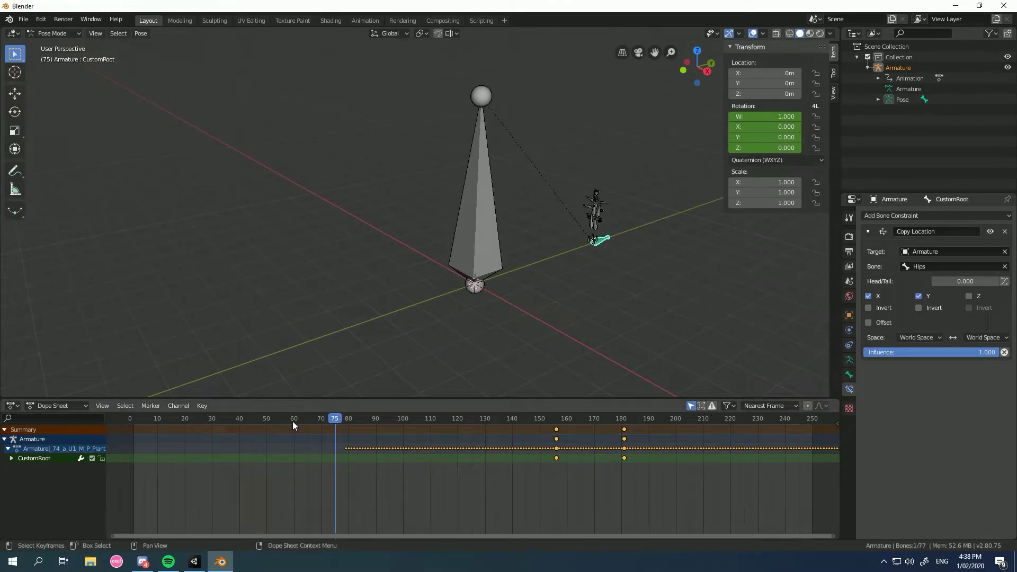
{"action": "left_click", "coordinate": [370, 21]}
{"action": "left_click", "coordinate": [426, 532]}
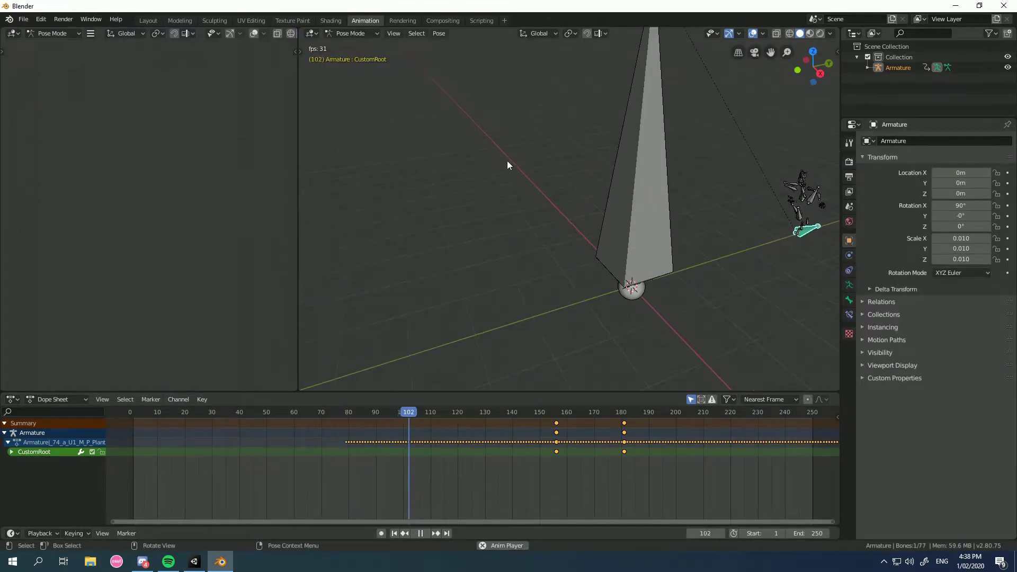
{"action": "middle_click_drag", "start_coordinate": [507, 161], "coordinate": [546, 313]}
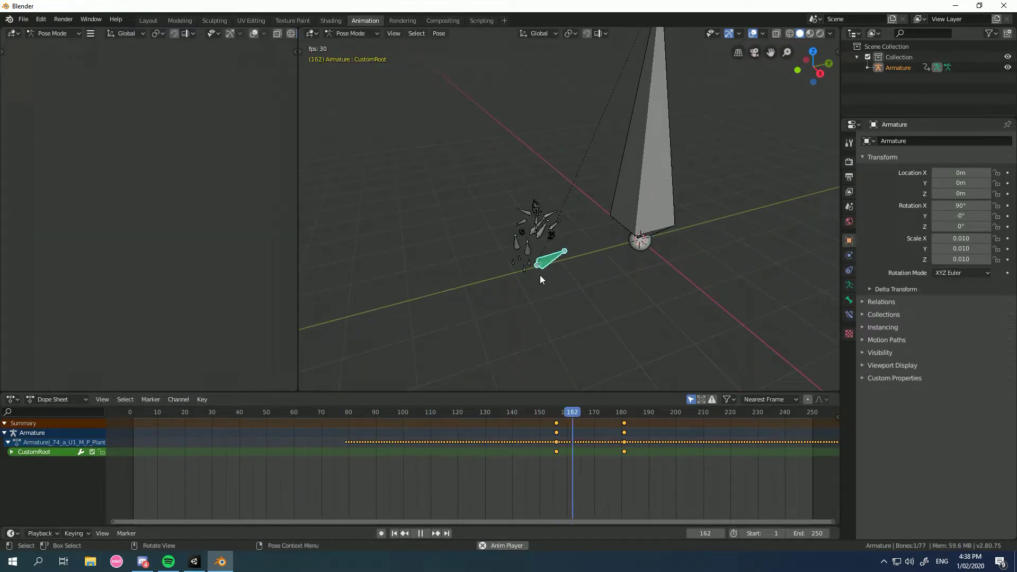
{"action": "middle_click_drag", "start_coordinate": [517, 278], "coordinate": [742, 211]}
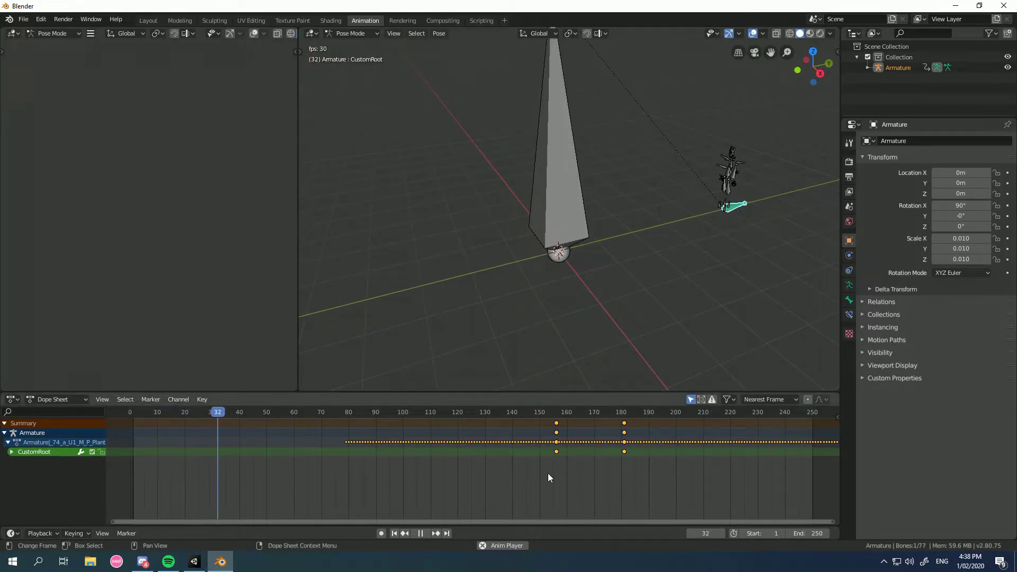
{"action": "left_click", "coordinate": [420, 534]}
{"action": "middle_click_drag", "start_coordinate": [751, 240], "coordinate": [755, 205]}
{"action": "scroll", "coordinate": [733, 223], "scroll_direction": "down", "scroll_amount": 3}
{"action": "scroll", "coordinate": [676, 215], "scroll_direction": "up", "scroll_amount": 6}
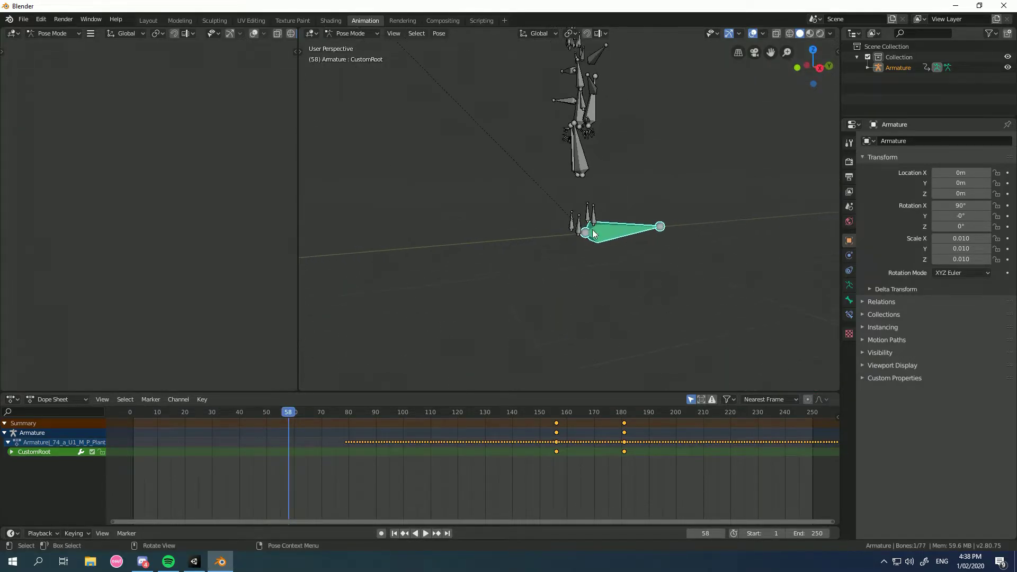
{"action": "middle_click_drag", "start_coordinate": [593, 234], "coordinate": [640, 228]}
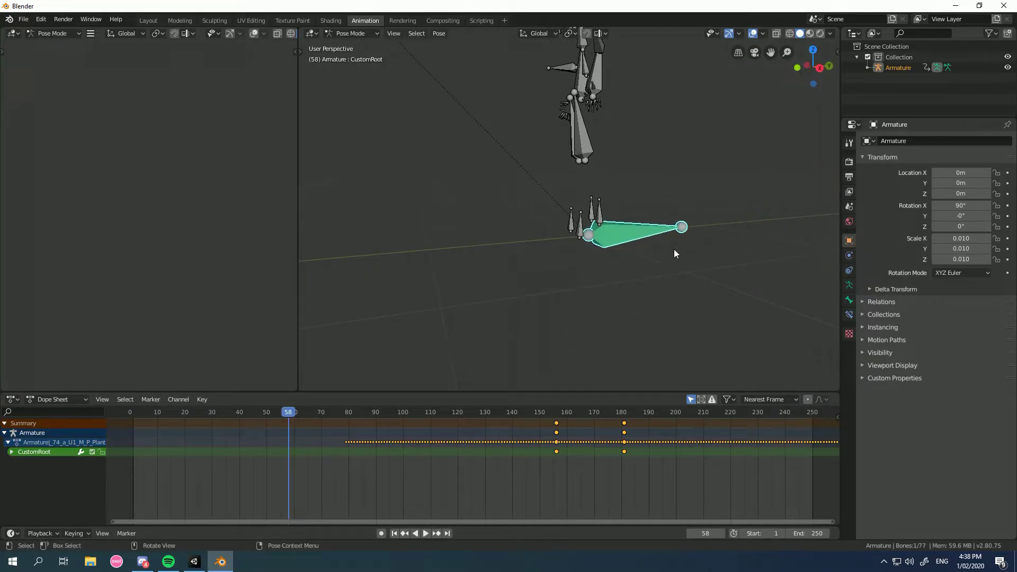
{"action": "scroll", "coordinate": [618, 201], "scroll_direction": "down", "scroll_amount": 5}
{"action": "middle_click_drag", "start_coordinate": [583, 200], "coordinate": [673, 272]}
Put the armature in Edit Mode, start an FBX export limited to Armature objects, and review the armature and animation export options.
{"action": "key", "text": "Tab"}
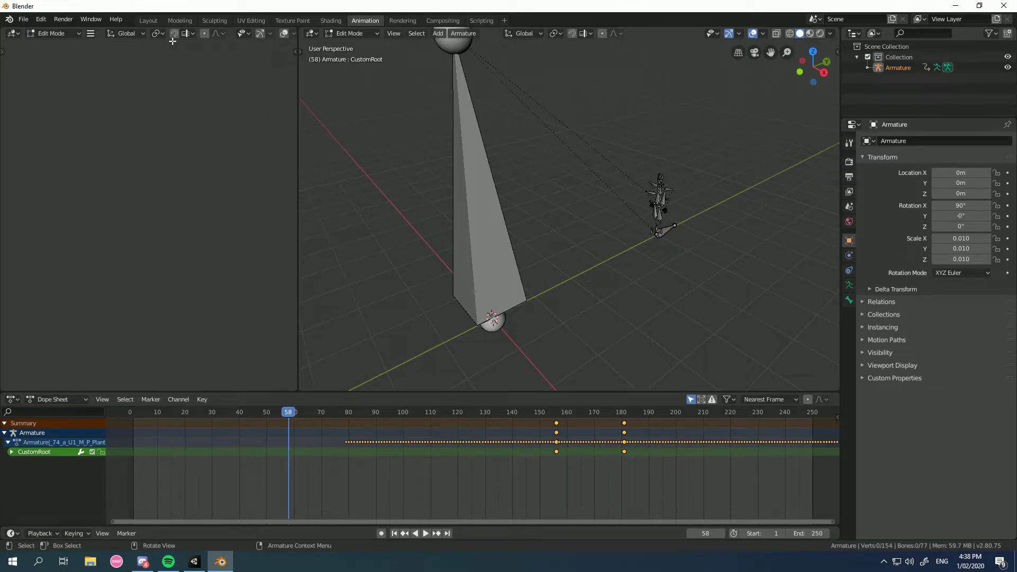
{"action": "left_click", "coordinate": [24, 19]}
{"action": "mouse_move", "coordinate": [42, 173]}
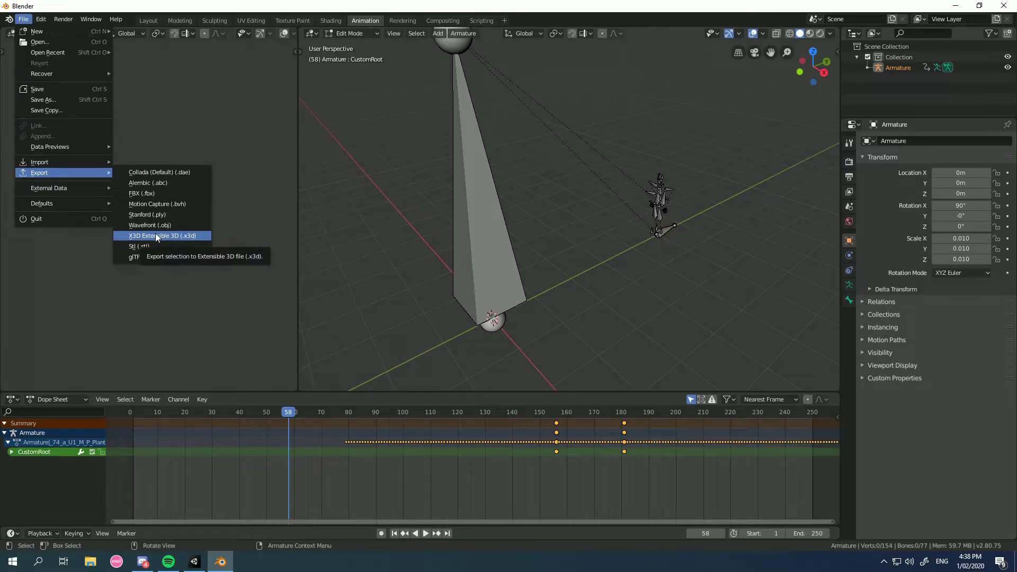
{"action": "left_click", "coordinate": [151, 193]}
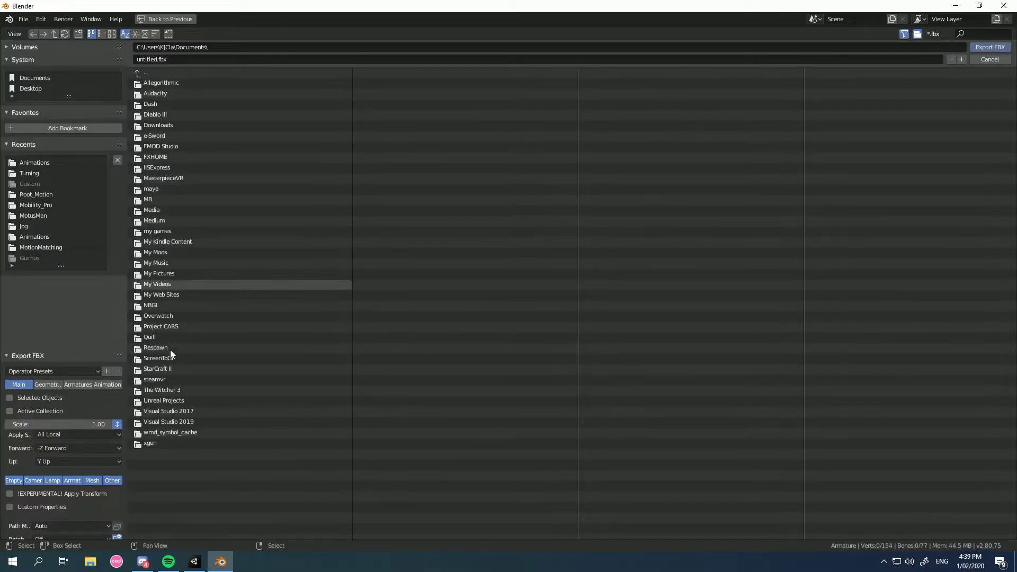
{"action": "scroll", "coordinate": [82, 387], "scroll_direction": "down", "scroll_amount": 1}
{"action": "left_click", "coordinate": [74, 472]}
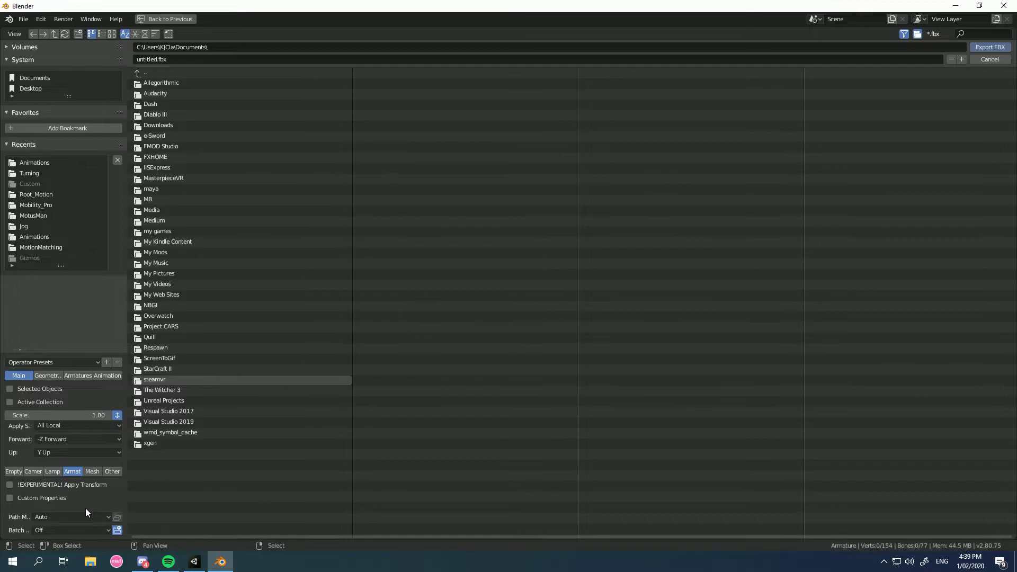
{"action": "left_click", "coordinate": [45, 375]}
{"action": "left_click", "coordinate": [79, 384]}
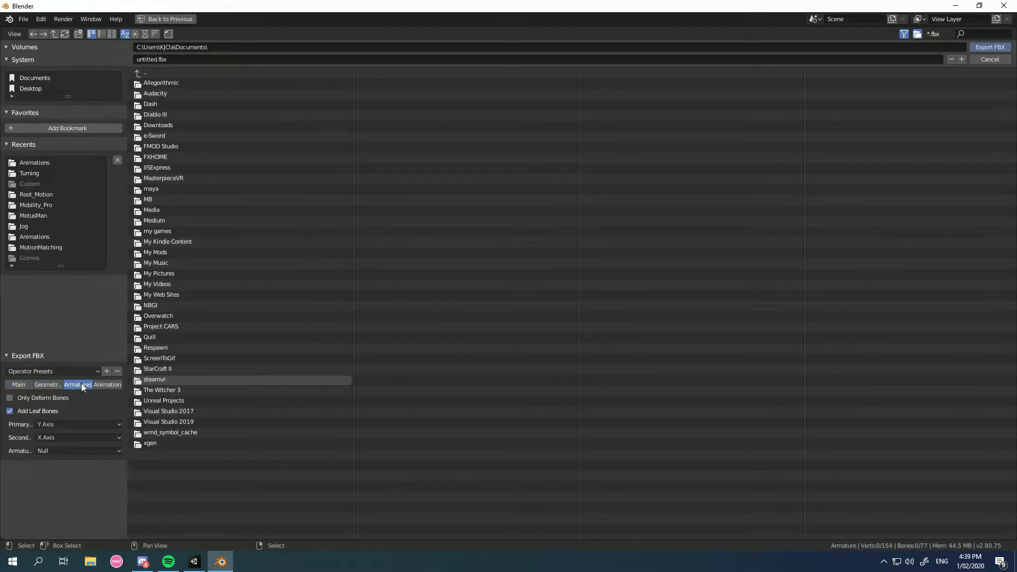
{"action": "left_click", "coordinate": [110, 383]}
{"action": "left_click", "coordinate": [80, 384]}
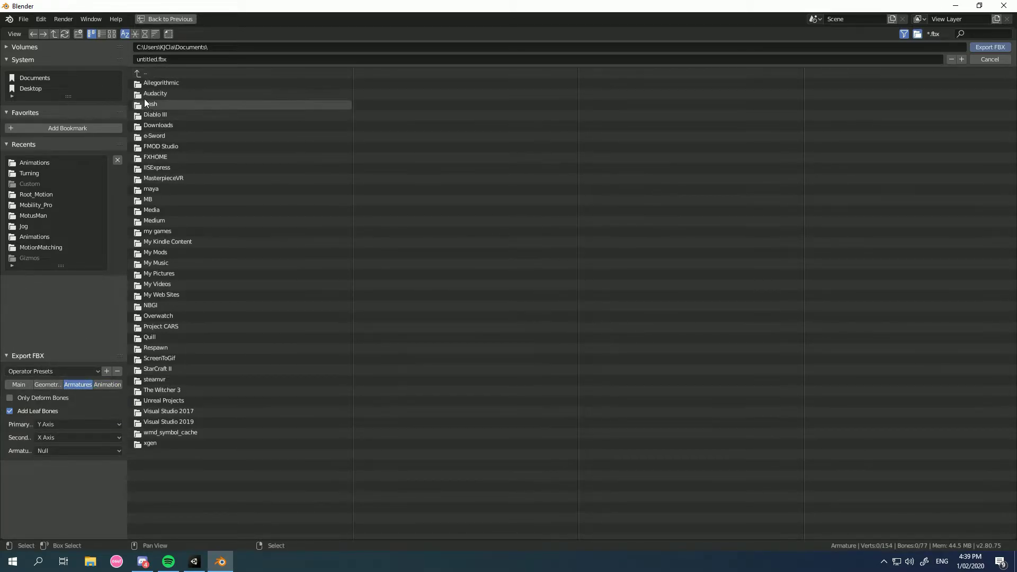
Export into G:\Dev Projects\AnimationToolBox\Assets\ThirdParty\Animations, overwriting PlantNTurn180_Run_R_2.fbx.
{"action": "left_click", "coordinate": [8, 47]}
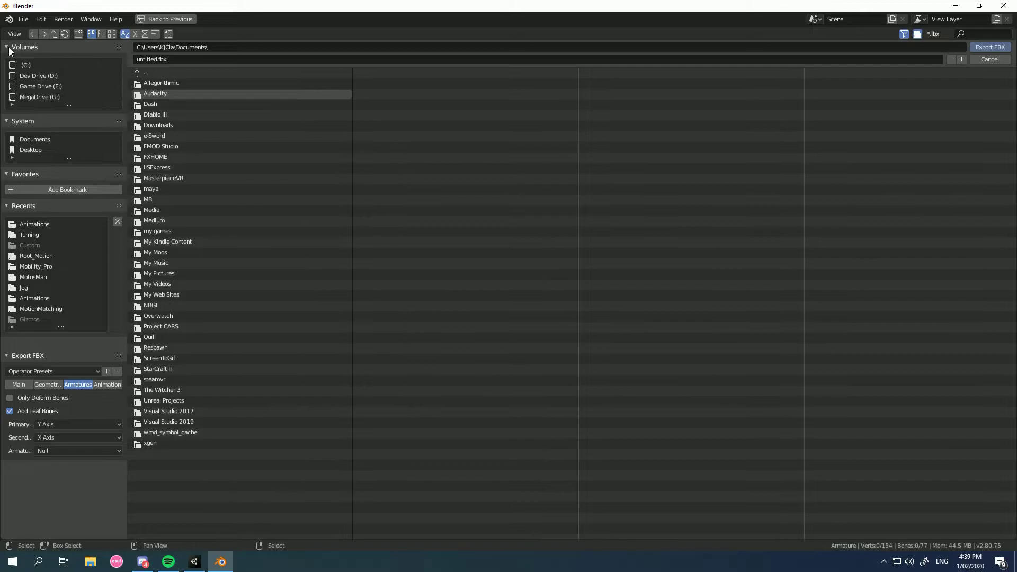
{"action": "left_click", "coordinate": [212, 48]}
{"action": "type", "text": "G:\\Dev Projects\\AnimationToolbox\\Assets\\ThirdParty\\Animations"}
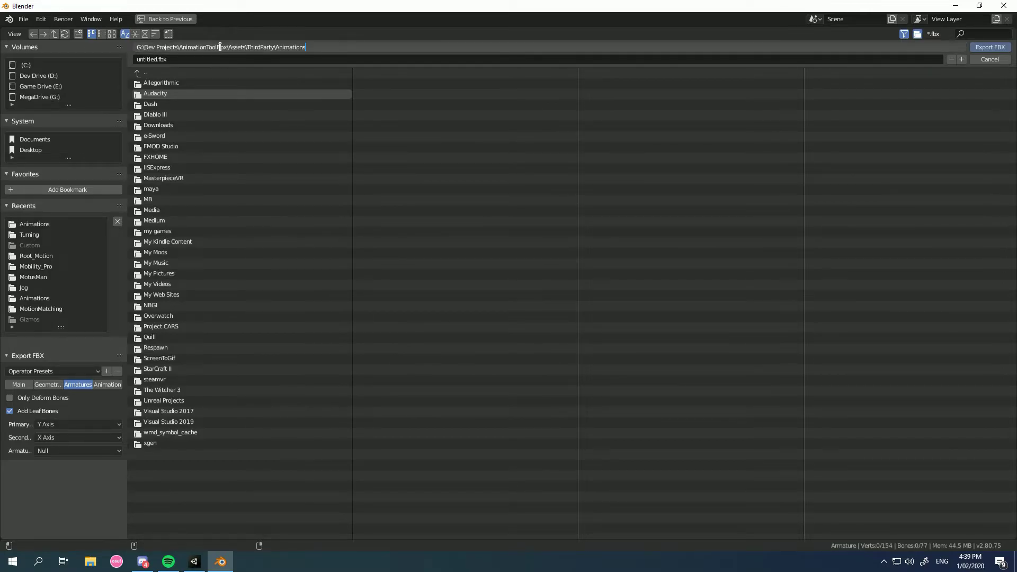
{"action": "key", "text": "Return"}
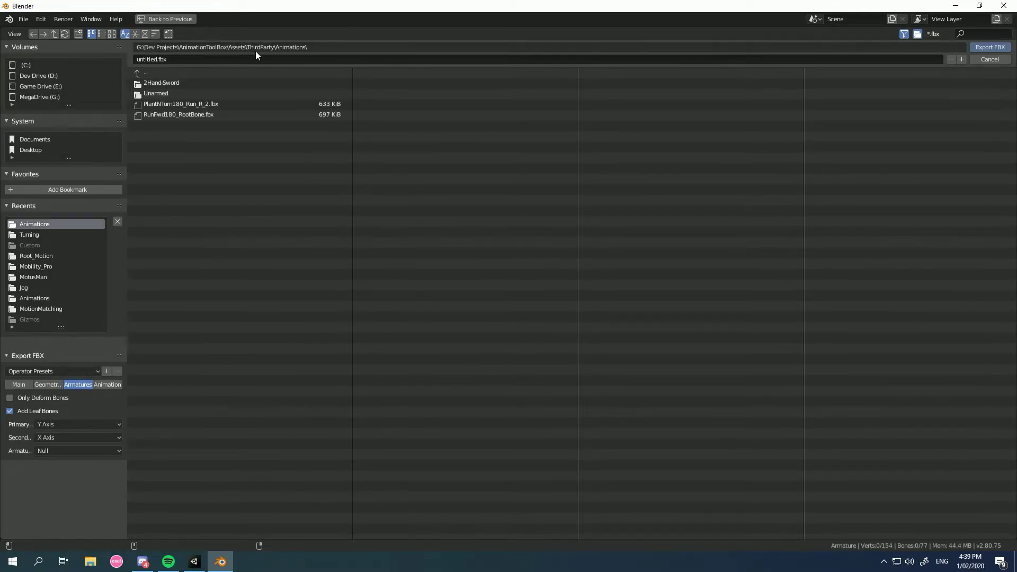
{"action": "double_click", "coordinate": [204, 106]}
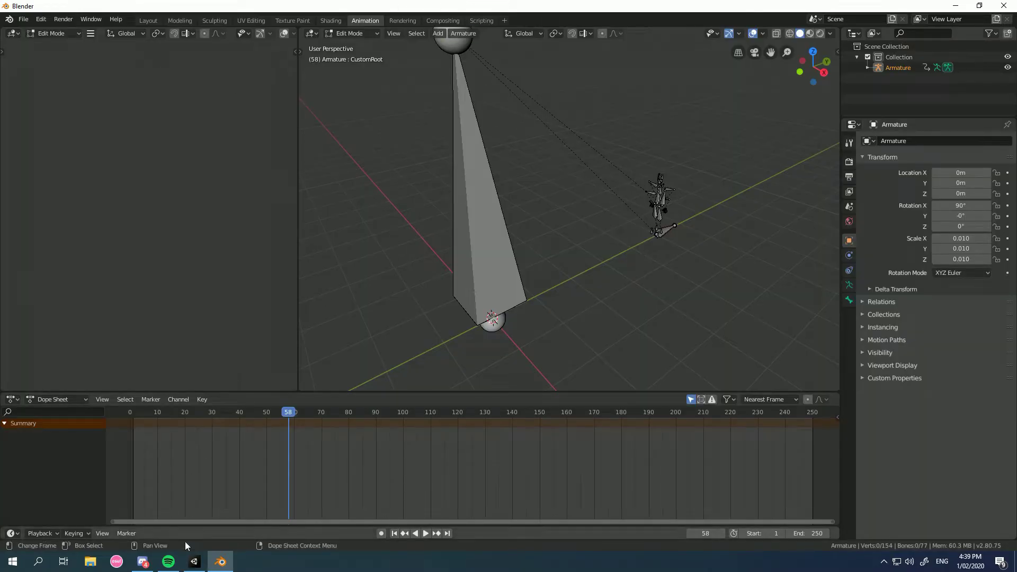
Switch to Unity and preview the reimported PlantNTurn180_Run_R_2 animation clip.
{"action": "left_click", "coordinate": [195, 561]}
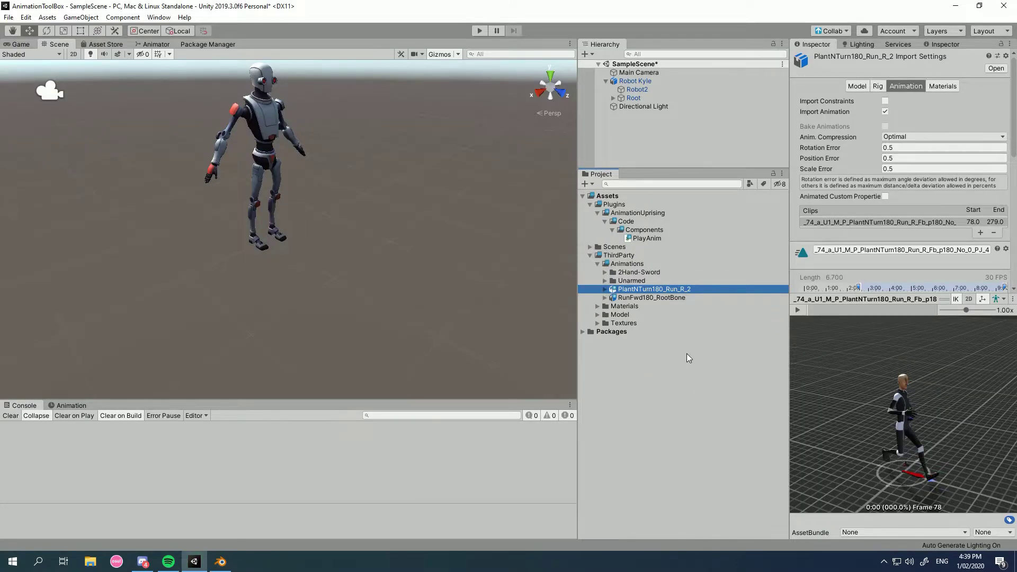
{"action": "left_click_drag", "start_coordinate": [873, 310], "coordinate": [786, 306]}
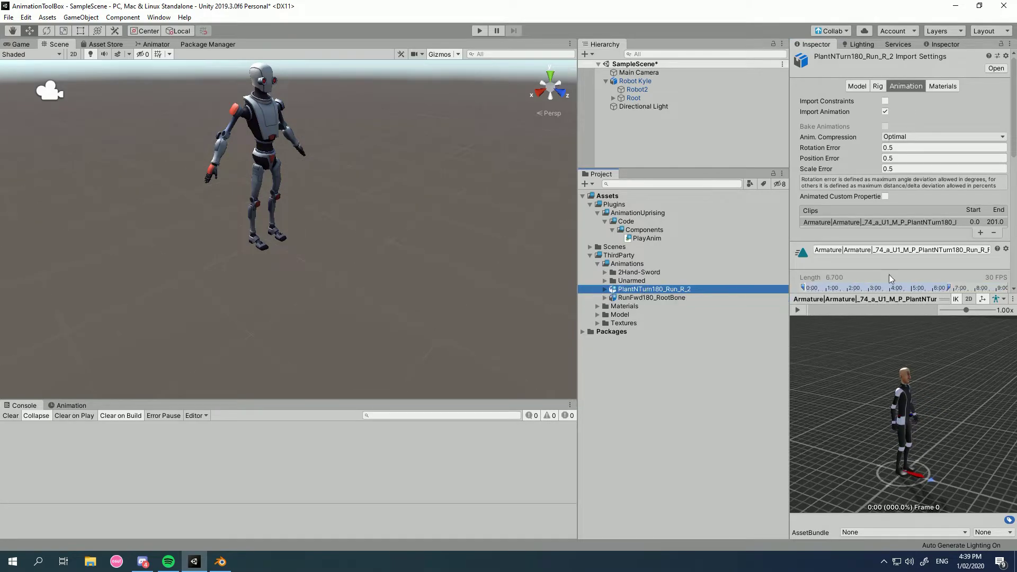
{"action": "left_click", "coordinate": [798, 311]}
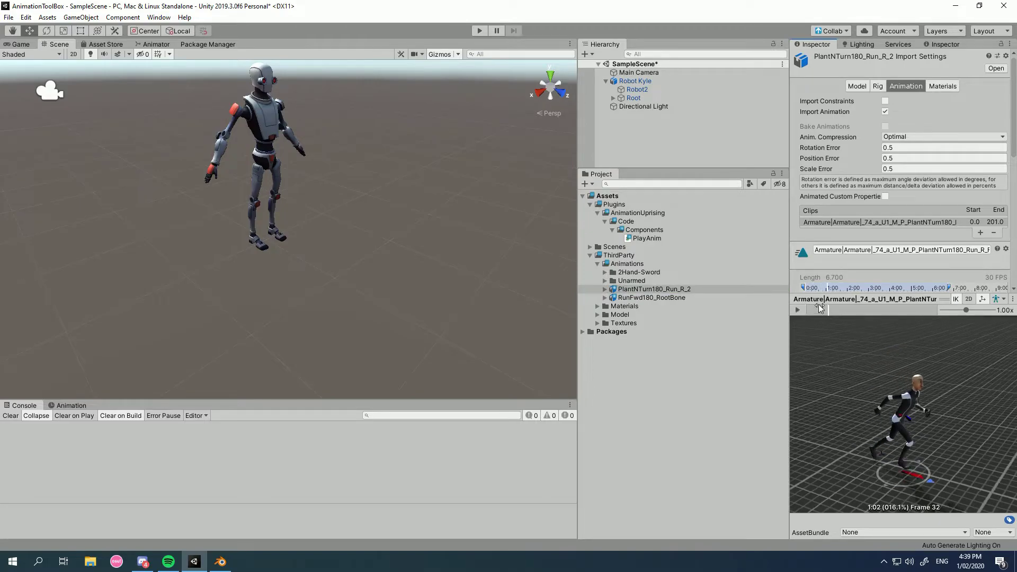
Set the clip's Root Motion Node to Armature/Reference/CustomRoot, apply the import settings and play the preview.
{"action": "scroll", "coordinate": [897, 204], "scroll_direction": "down", "scroll_amount": 5}
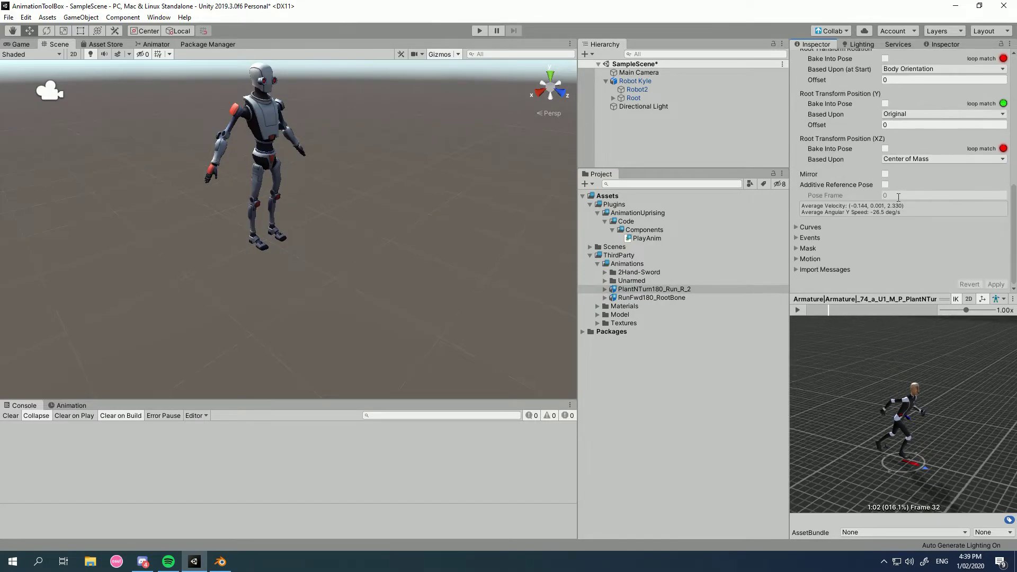
{"action": "left_click", "coordinate": [797, 258]}
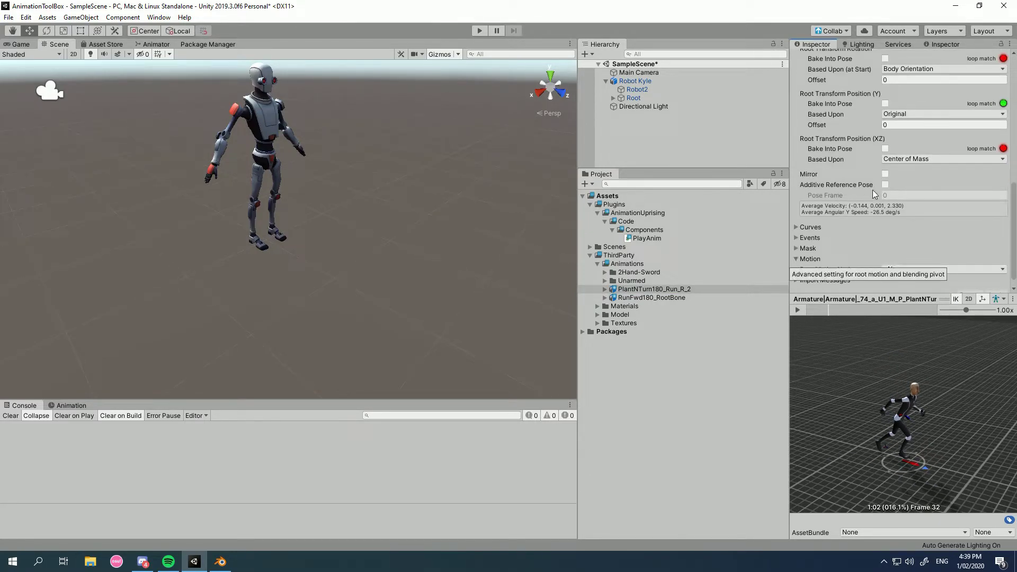
{"action": "left_click", "coordinate": [901, 259]}
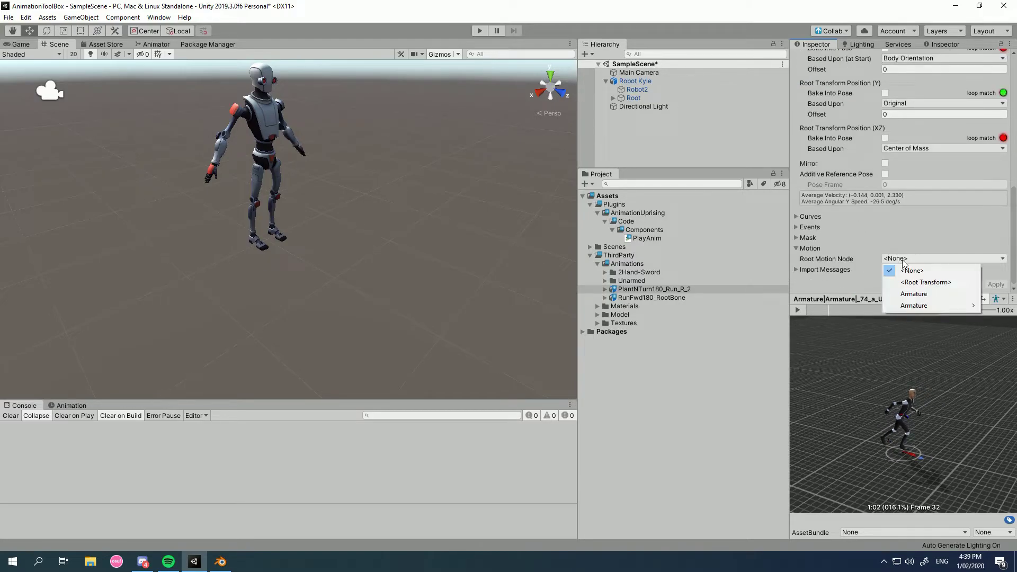
{"action": "mouse_move", "coordinate": [929, 310]}
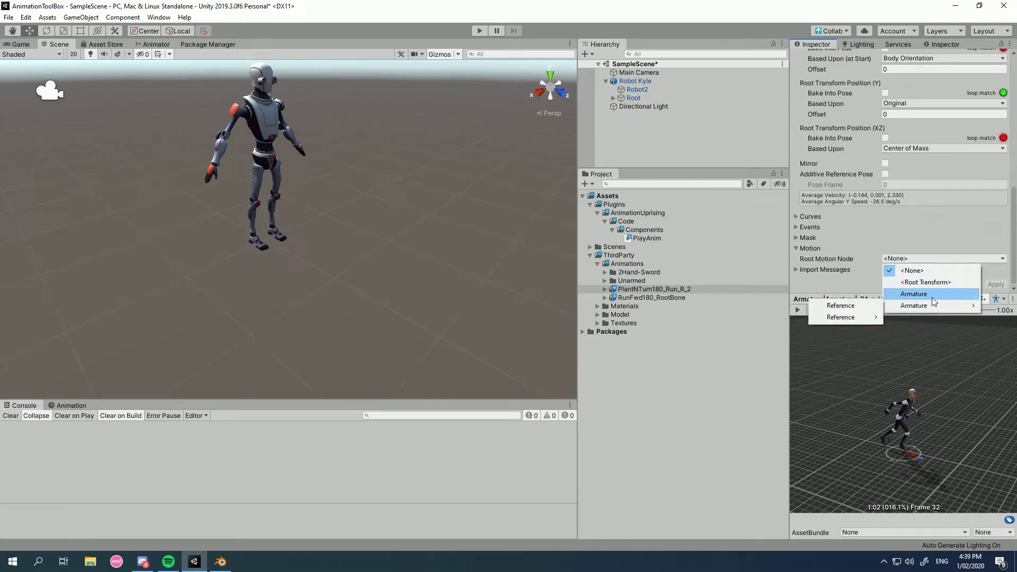
{"action": "mouse_move", "coordinate": [869, 317]}
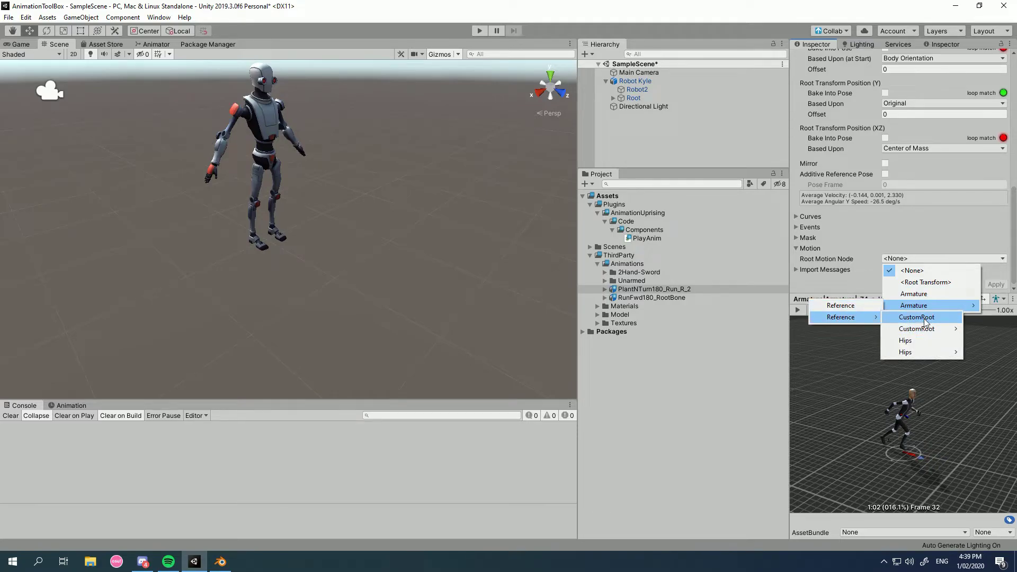
{"action": "left_click", "coordinate": [925, 319]}
{"action": "left_click", "coordinate": [996, 284]}
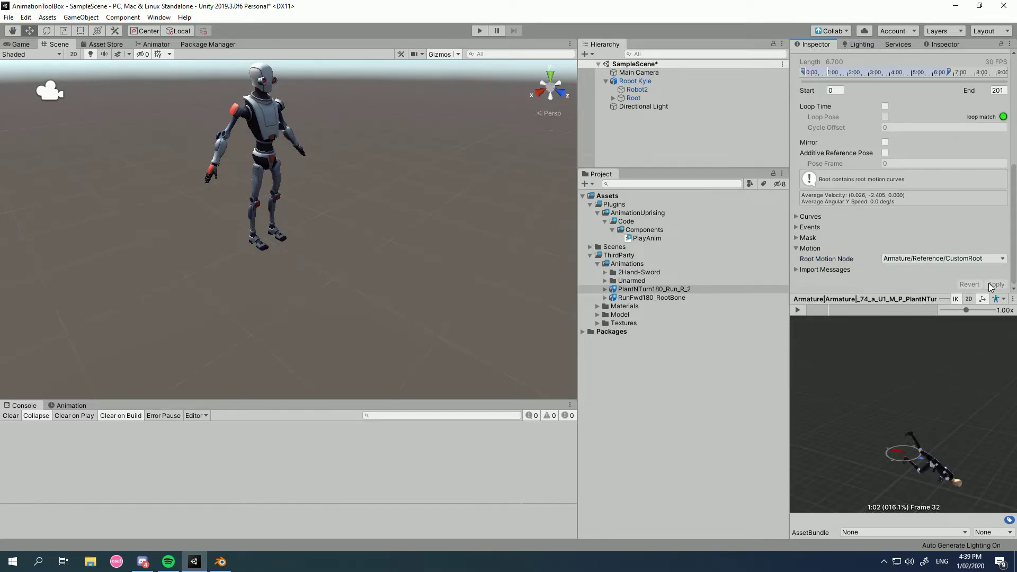
{"action": "left_click", "coordinate": [800, 312]}
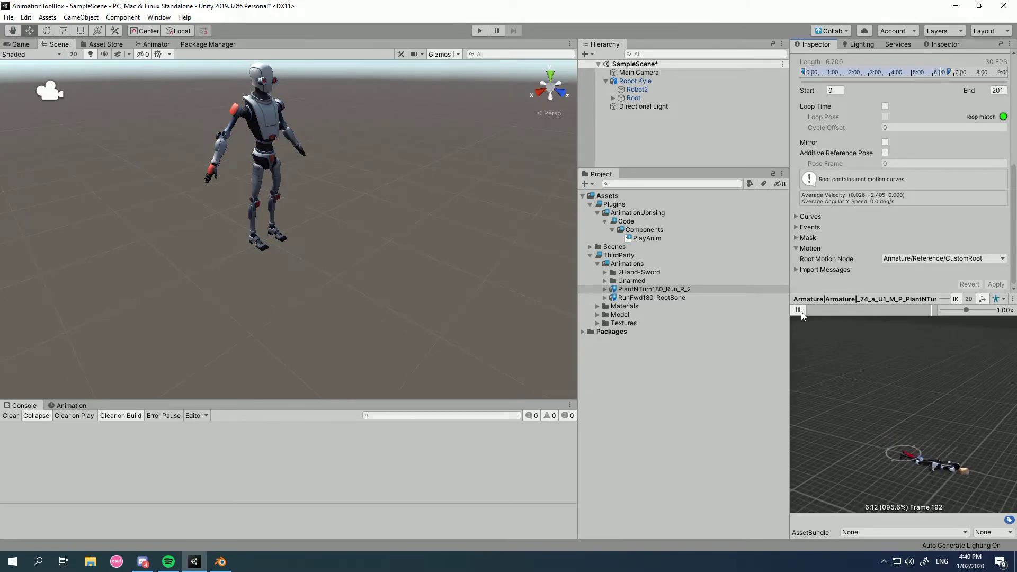
{"action": "left_click", "coordinate": [801, 312]}
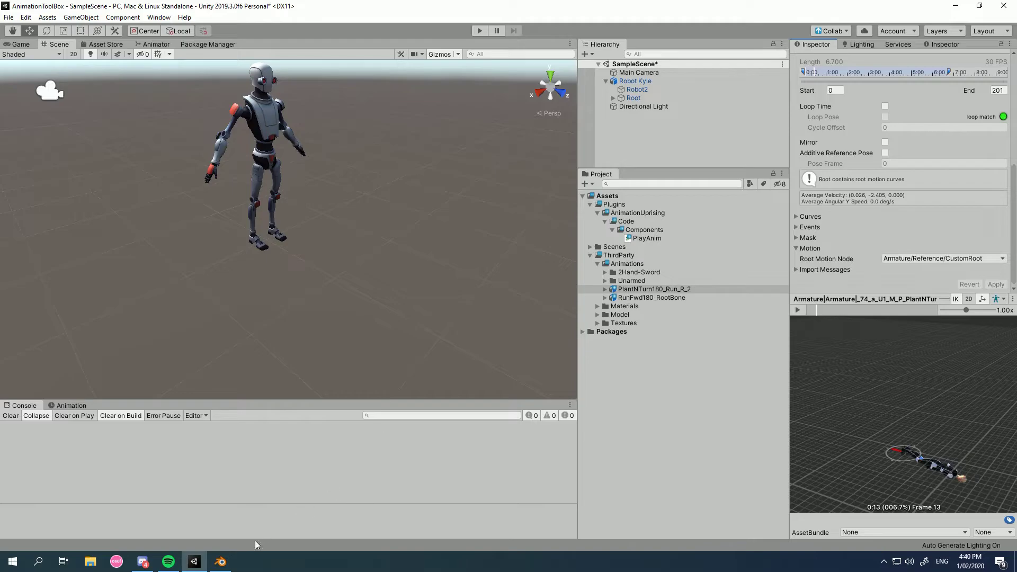
Switch to Blender, snap the 3D cursor to the CustomRoot bone's base joint at the feet, and set the pivot point to 3D Cursor.
{"action": "left_click", "coordinate": [221, 561]}
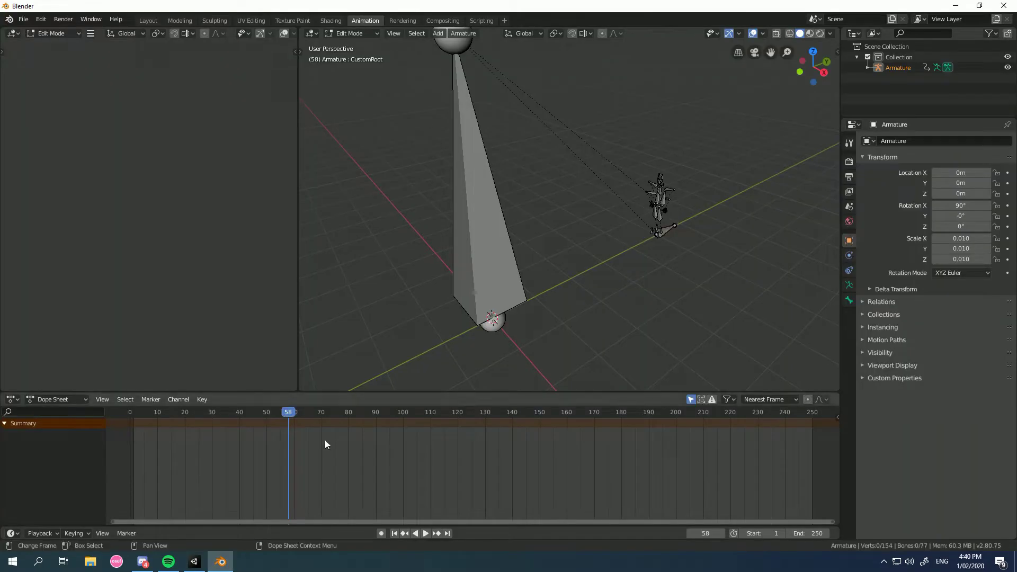
{"action": "left_click", "coordinate": [673, 259]}
{"action": "middle_click_drag", "start_coordinate": [673, 260], "coordinate": [769, 291]}
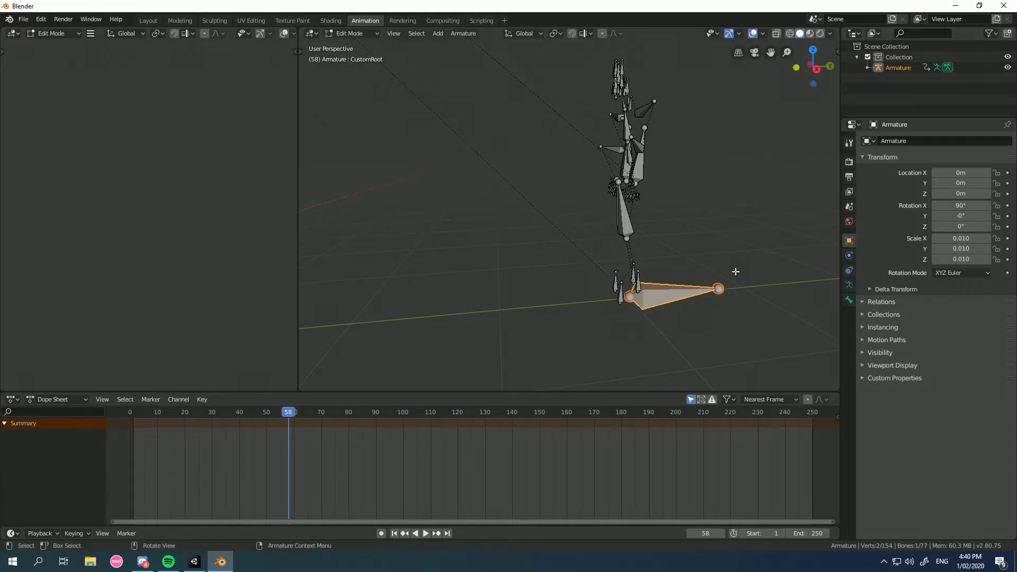
{"action": "left_click", "coordinate": [630, 295]}
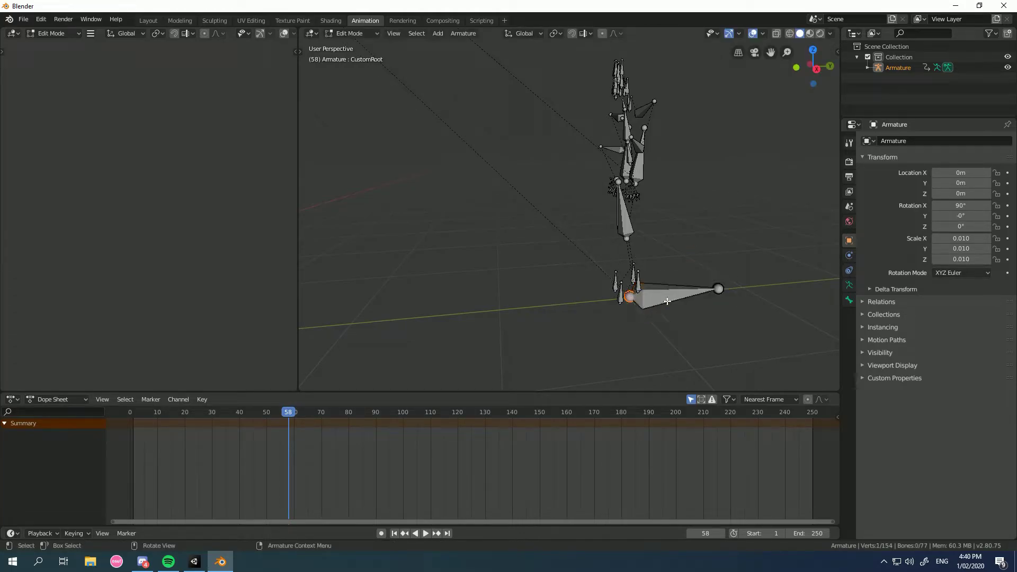
{"action": "scroll", "coordinate": [640, 321], "scroll_direction": "up", "scroll_amount": 2}
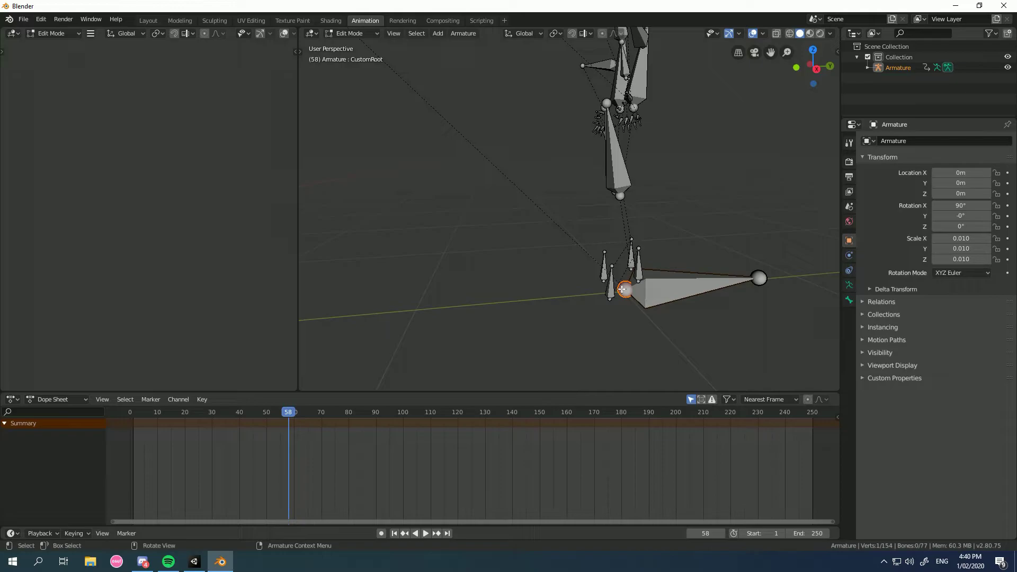
{"action": "key", "text": "shift+s"}
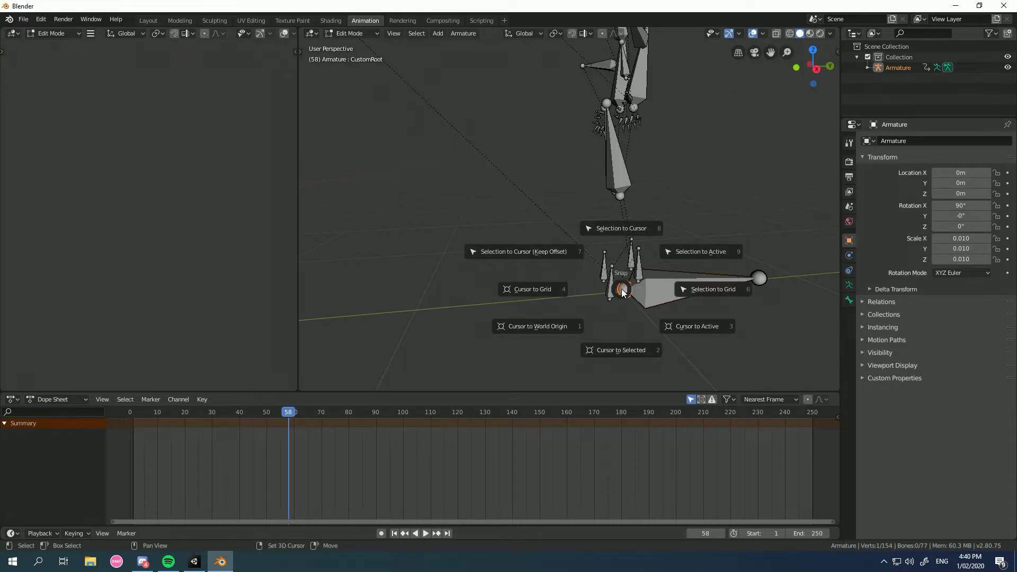
{"action": "left_click", "coordinate": [624, 350]}
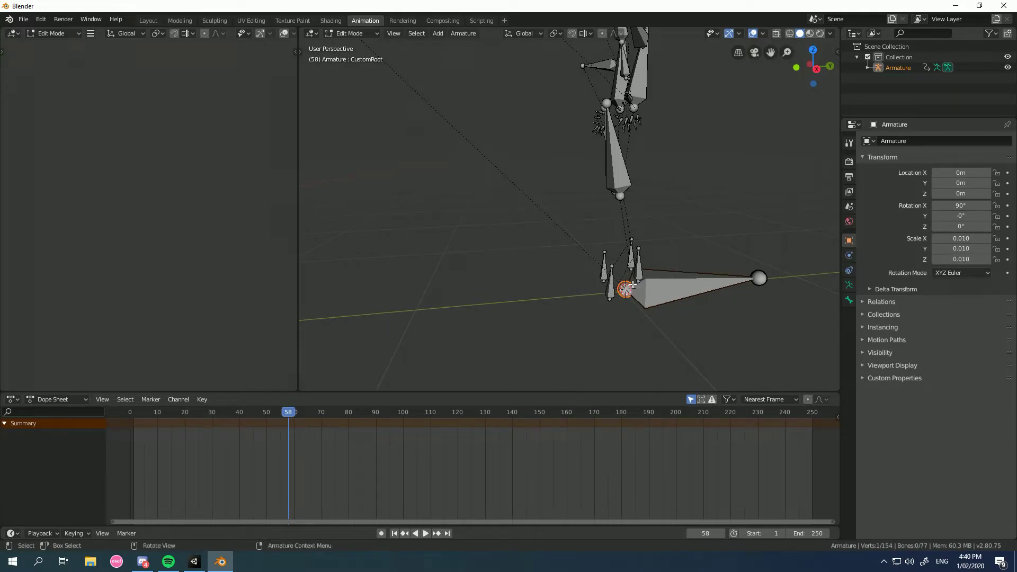
{"action": "key", "text": "period"}
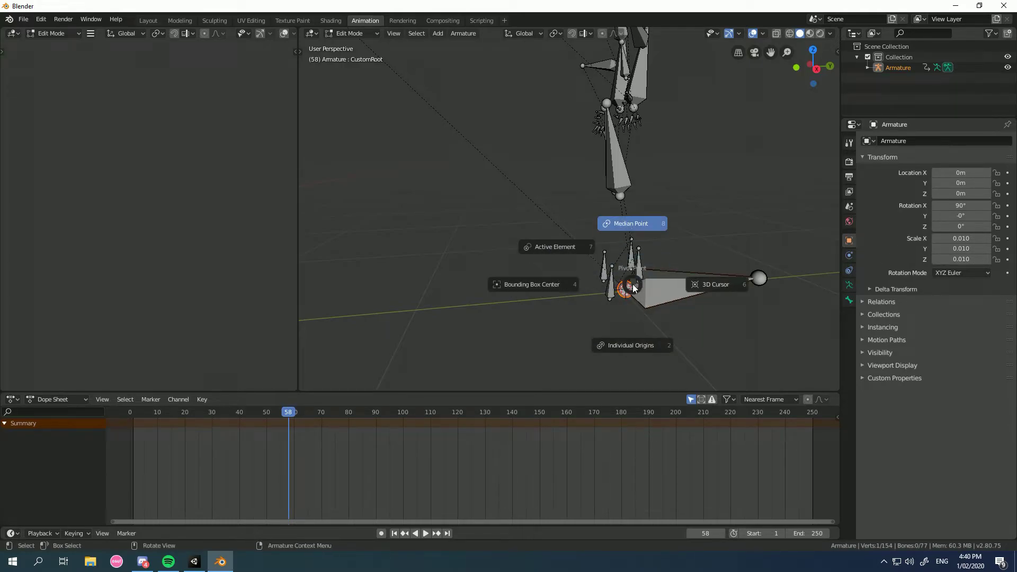
{"action": "left_click", "coordinate": [727, 285]}
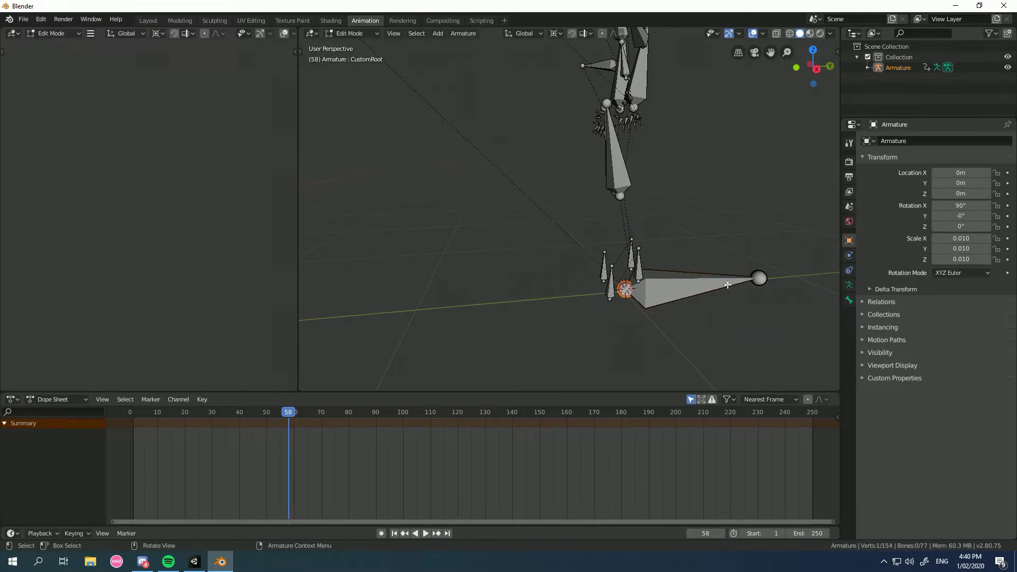
Rotate the whole CustomRoot bone 90° about the global X axis around the 3D cursor and check the armature in Pose Mode.
{"action": "left_click", "coordinate": [726, 286]}
{"action": "key", "text": "r"}
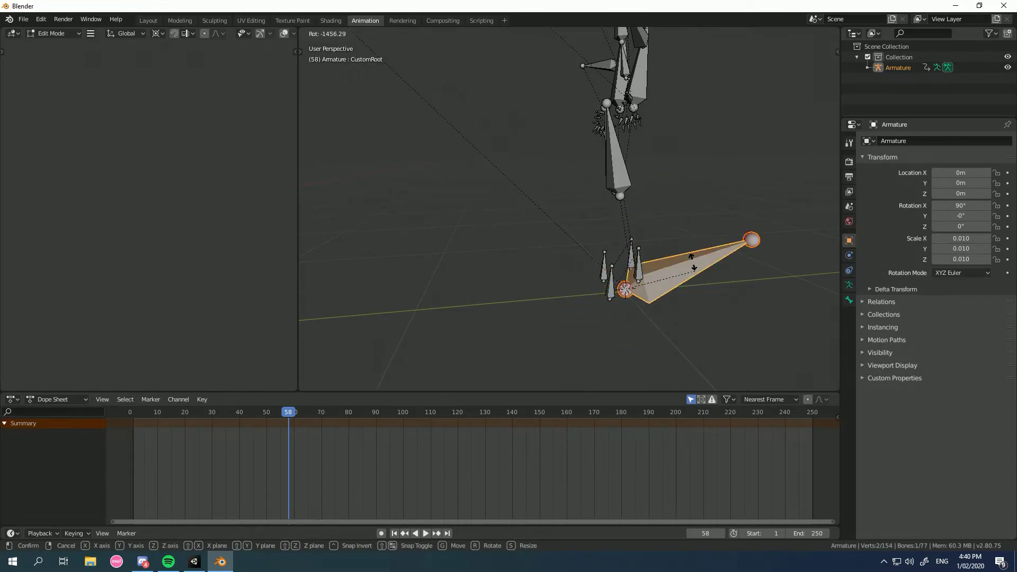
{"action": "left_click", "coordinate": [729, 358]}
{"action": "key", "text": "r"}
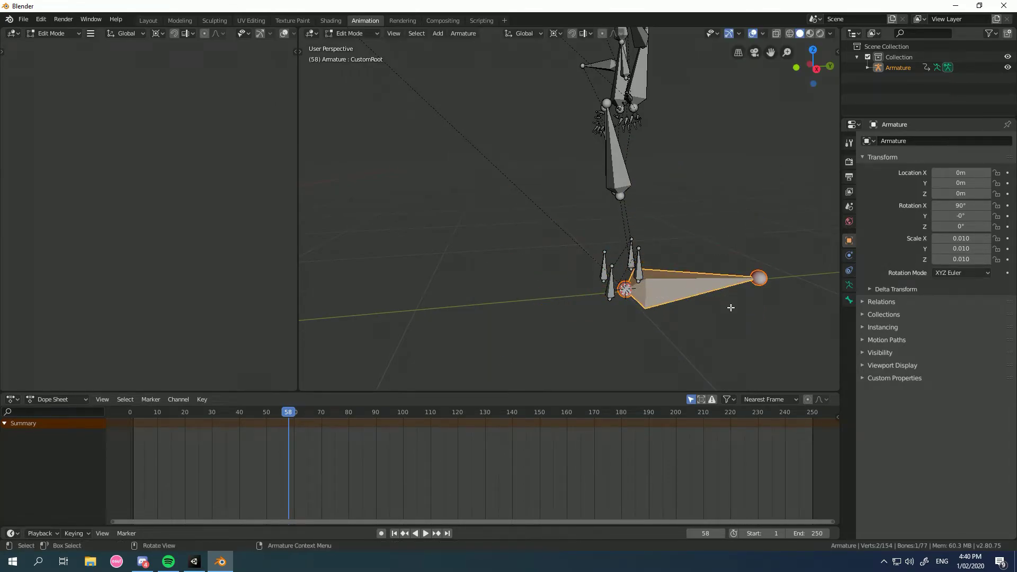
{"action": "key", "text": "x"}
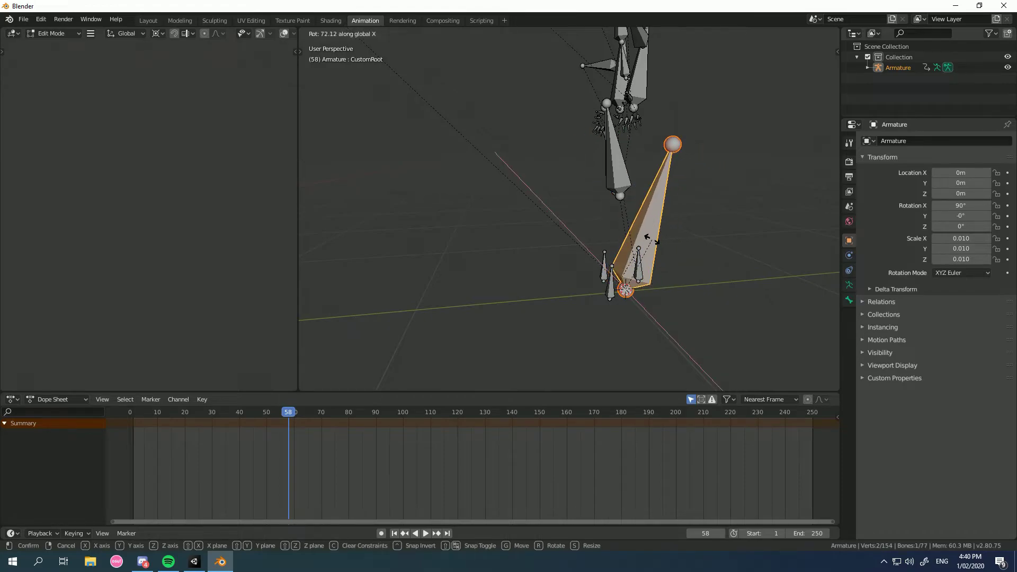
{"action": "type", "text": "90"}
{"action": "key", "text": "Return"}
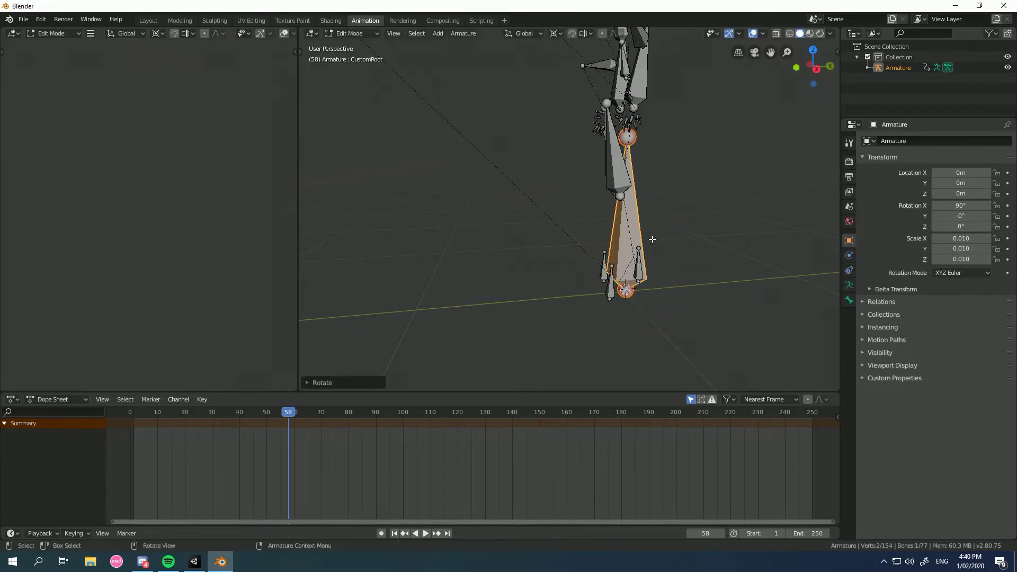
{"action": "scroll", "coordinate": [587, 254], "scroll_direction": "down", "scroll_amount": 3}
{"action": "middle_click_drag", "start_coordinate": [586, 254], "coordinate": [551, 182]}
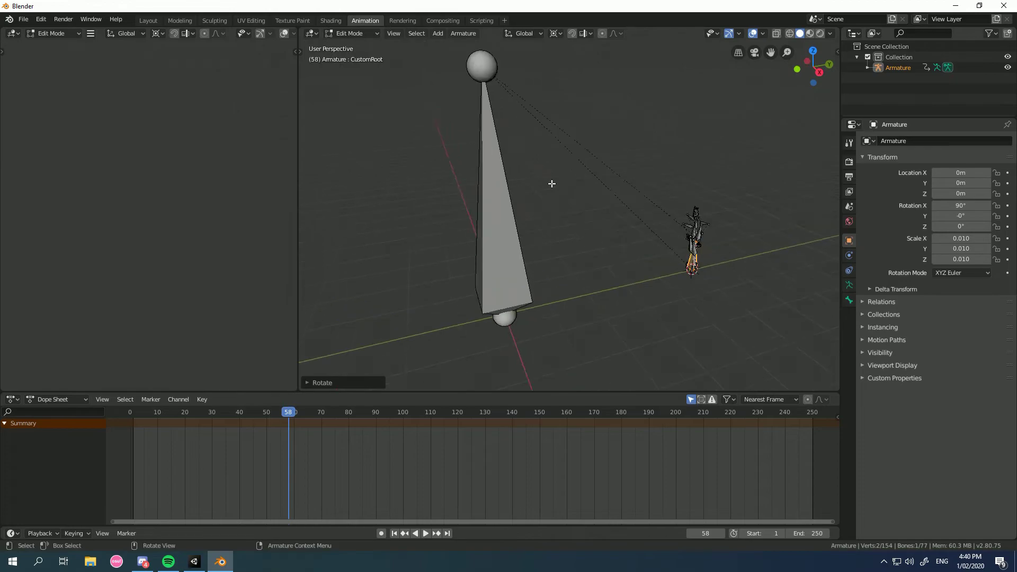
{"action": "key", "text": "Tab"}
{"action": "scroll", "coordinate": [677, 305], "scroll_direction": "up", "scroll_amount": 1}
{"action": "key", "text": "Tab"}
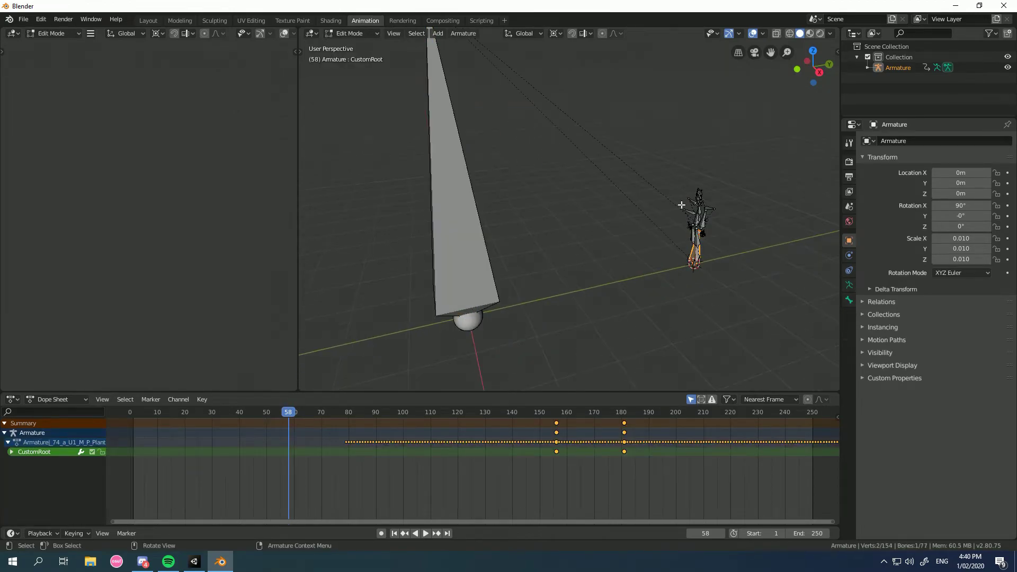
Return the armature to Pose Mode and delete the CustomRoot keyframe at frame 181.
{"action": "left_click", "coordinate": [50, 33]}
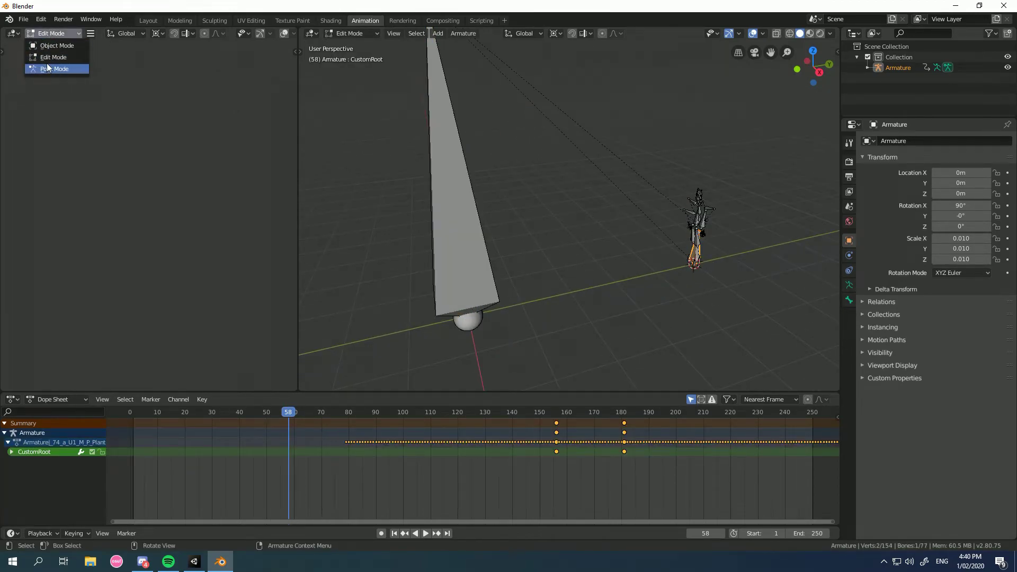
{"action": "left_click", "coordinate": [53, 69]}
{"action": "left_click_drag", "start_coordinate": [298, 411], "coordinate": [566, 419]}
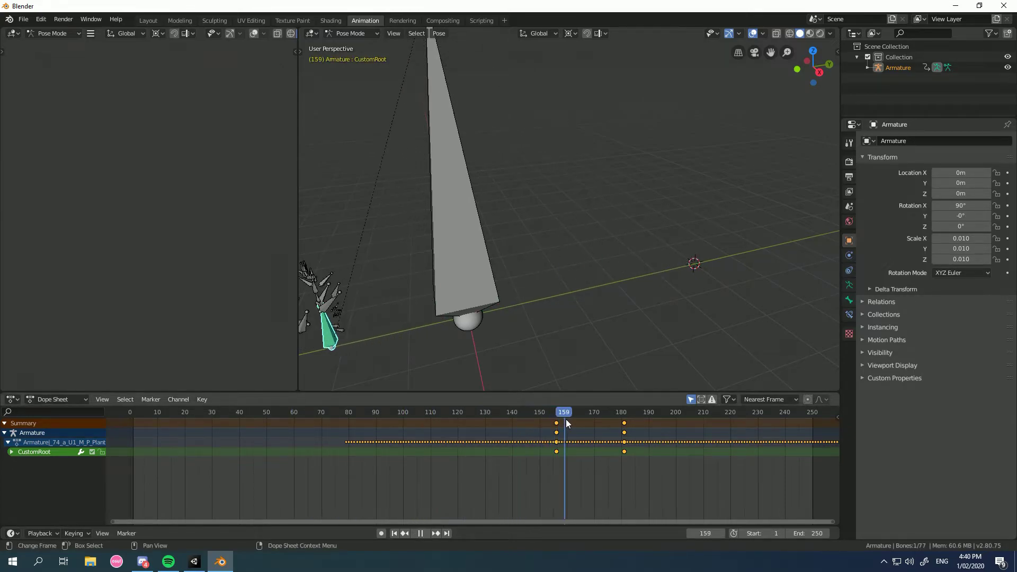
{"action": "middle_click_drag", "start_coordinate": [585, 287], "coordinate": [502, 320]}
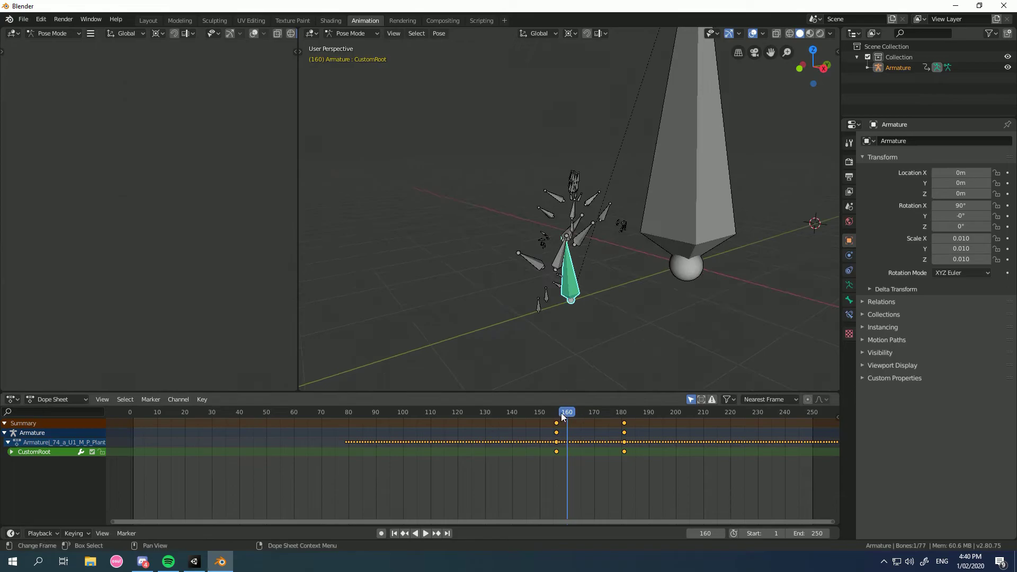
{"action": "left_click_drag", "start_coordinate": [561, 412], "coordinate": [623, 411]}
{"action": "left_click", "coordinate": [624, 423]}
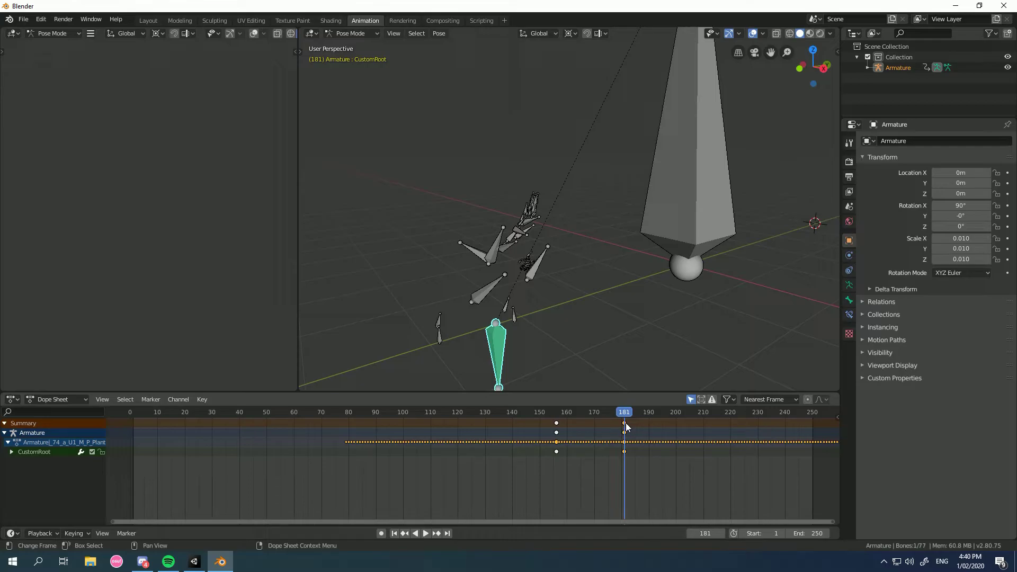
{"action": "key", "text": "x"}
{"action": "left_click", "coordinate": [625, 423]}
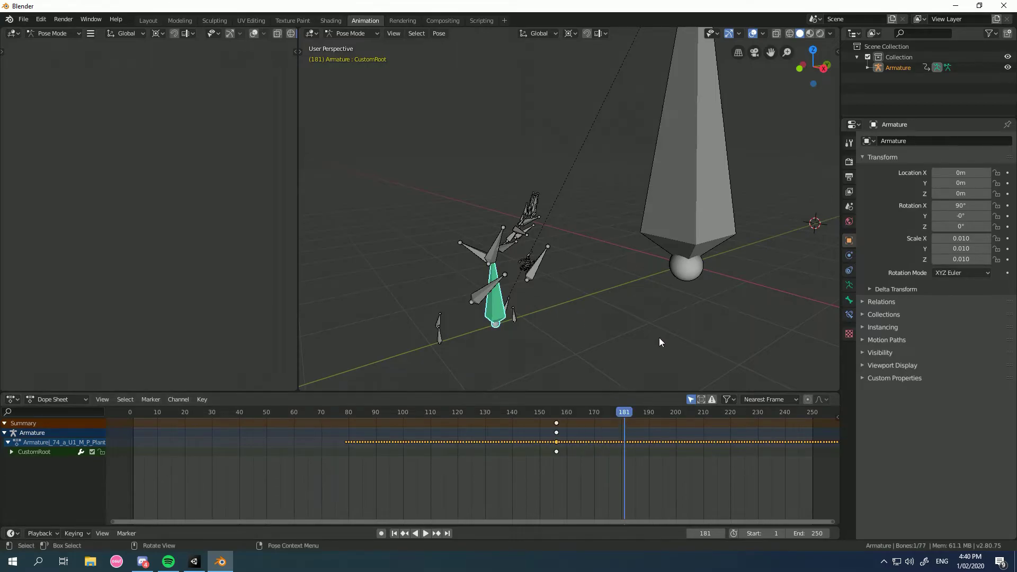
Set the transform pivot point to Median Point for rotating the CustomRoot bone.
{"action": "key", "text": "r"}
{"action": "right_click", "coordinate": [568, 327]}
{"action": "key", "text": "period"}
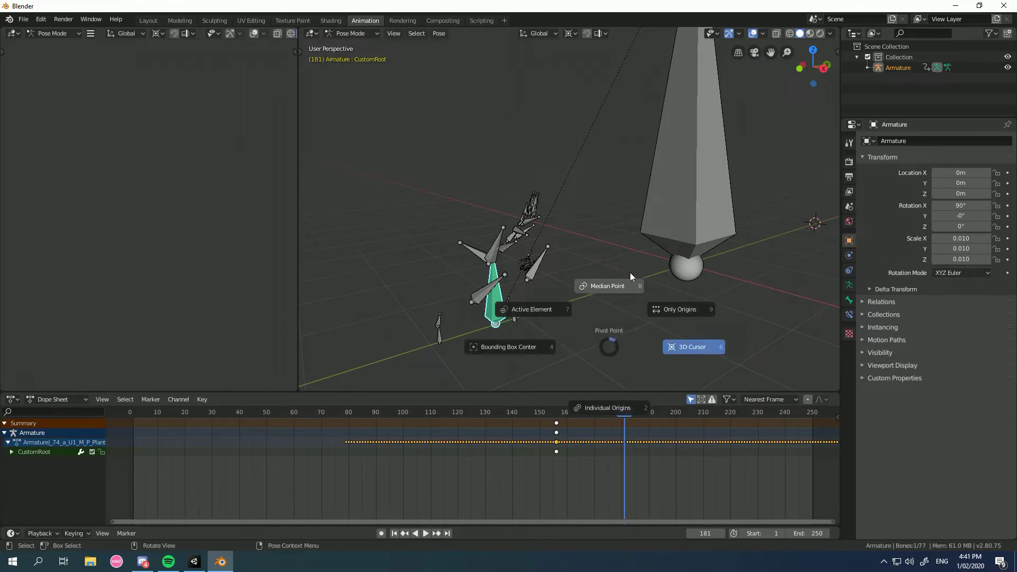
{"action": "left_click", "coordinate": [618, 285]}
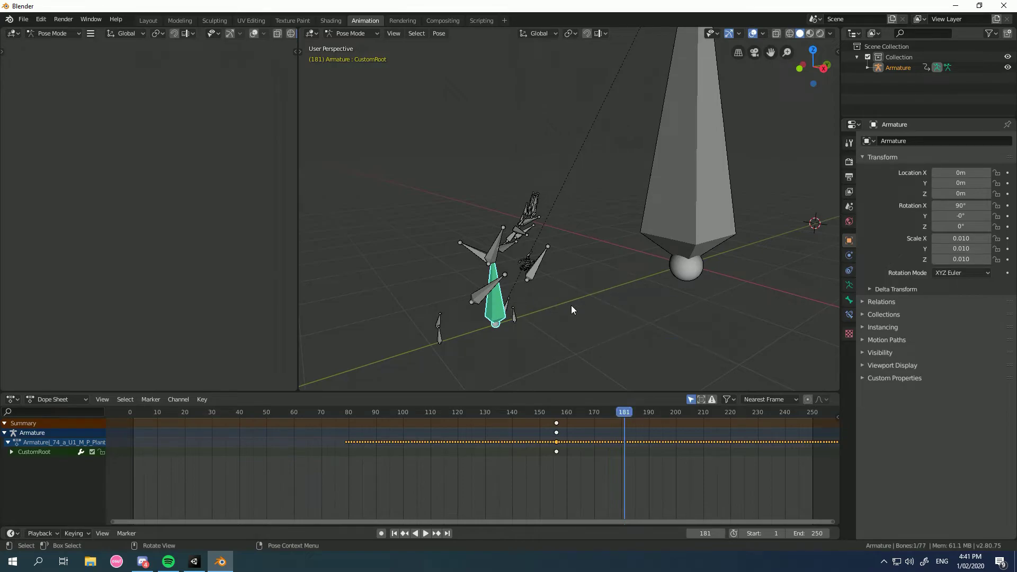
Rotate the CustomRoot bone about the global Z axis at frame 181 and insert a Rotation keyframe.
{"action": "key", "text": "r"}
{"action": "key", "text": "x"}
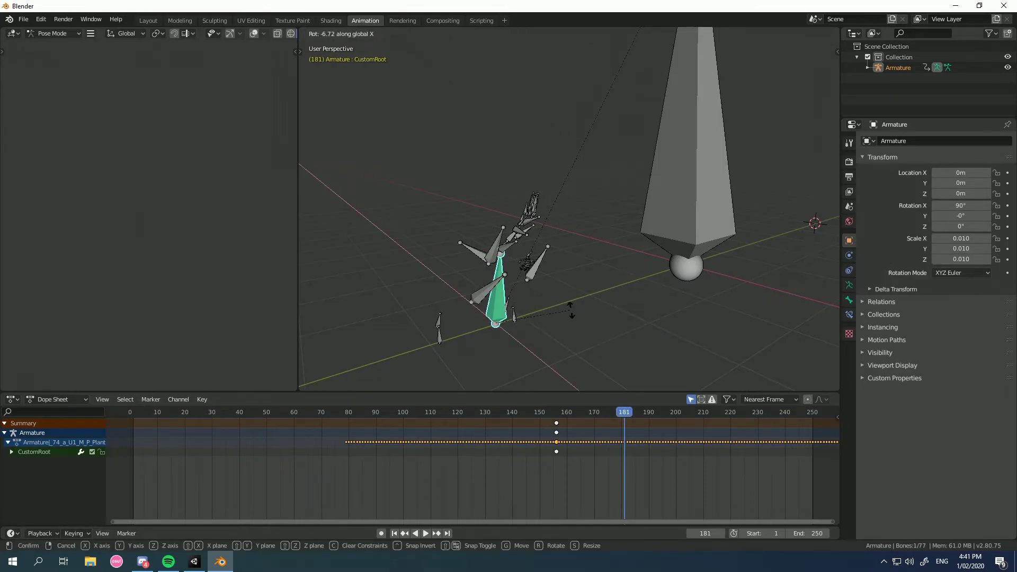
{"action": "key", "text": "z"}
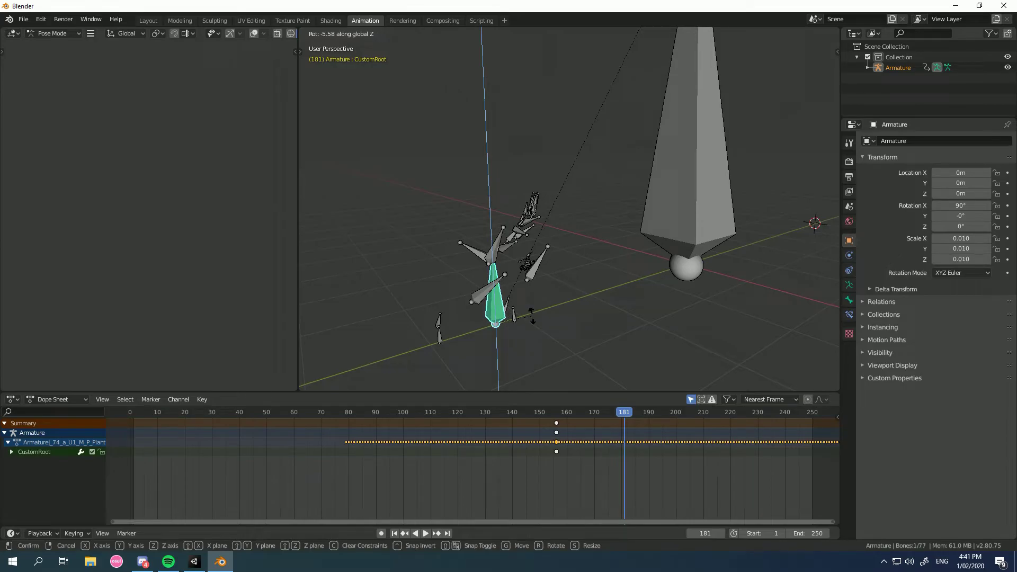
{"action": "key", "text": "Return"}
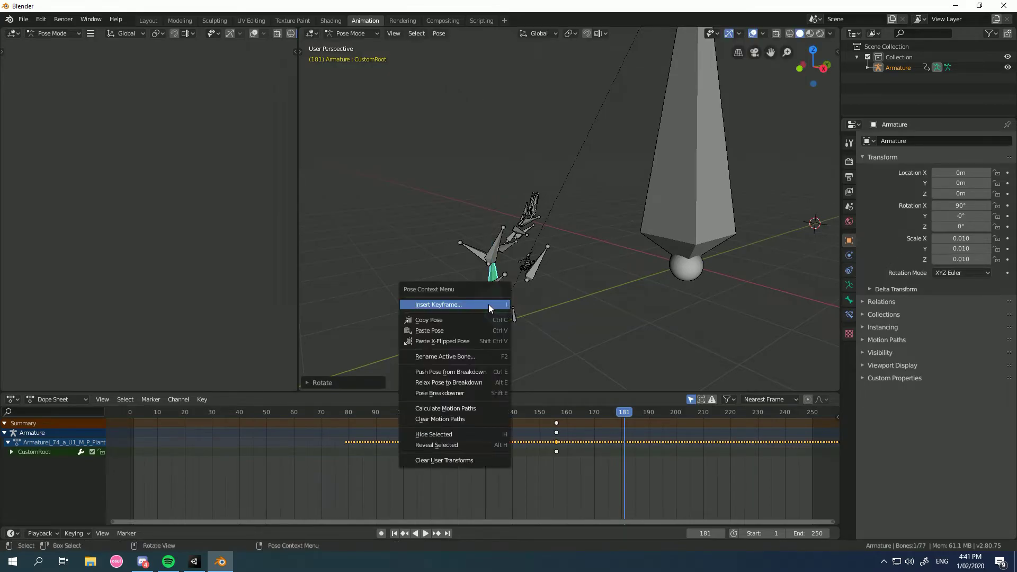
{"action": "right_click", "coordinate": [454, 306]}
{"action": "left_click", "coordinate": [481, 305]}
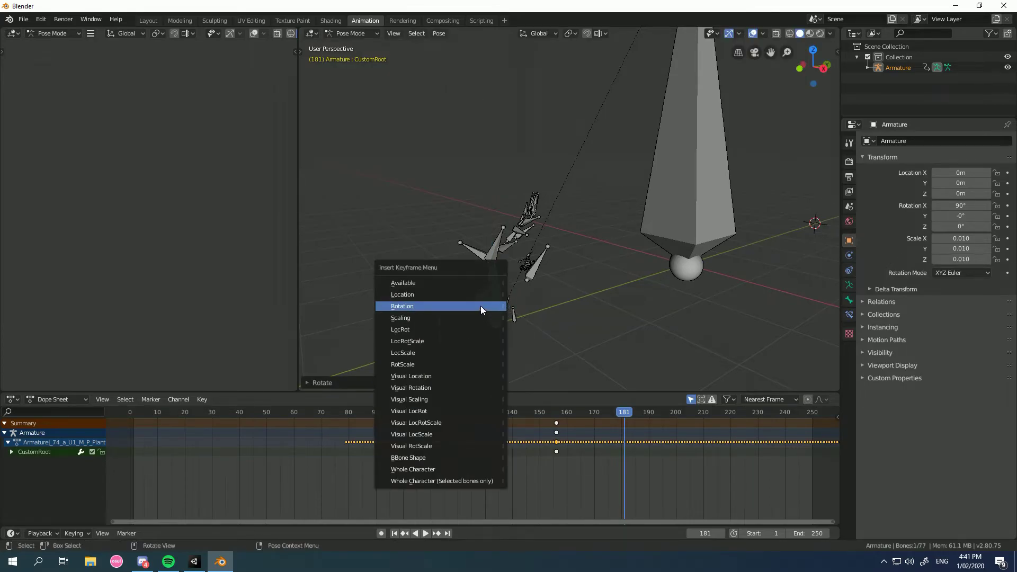
{"action": "left_click", "coordinate": [432, 305]}
Check the re-keyed CustomRoot bone in the viewport and scrub the animation back to frame 143.
{"action": "middle_click_drag", "start_coordinate": [558, 325], "coordinate": [583, 324]}
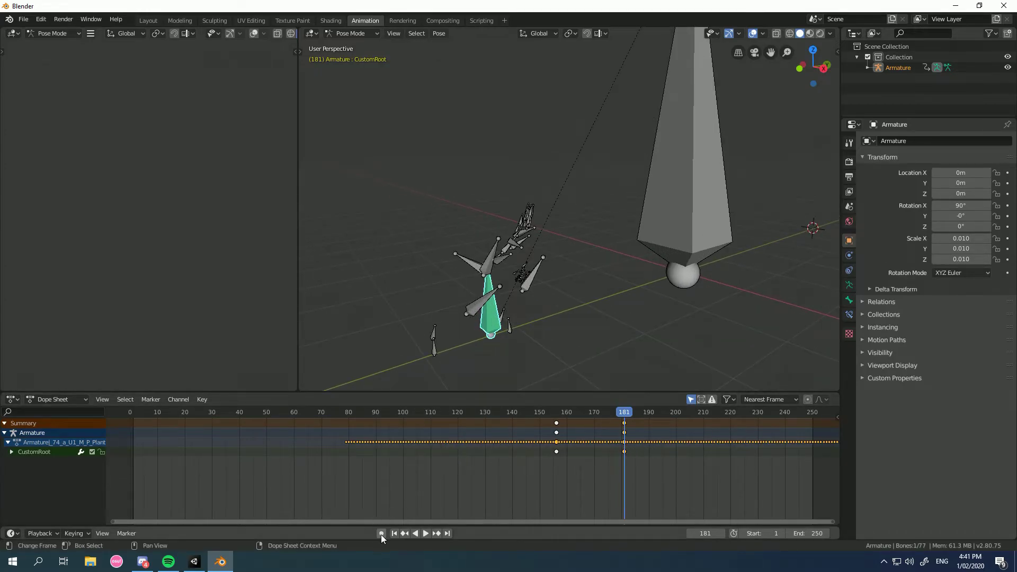
{"action": "mouse_move", "coordinate": [546, 318]}
{"action": "middle_mouse_down"}
{"action": "mouse_move", "coordinate": [572, 312]}
{"action": "mouse_move", "coordinate": [553, 314]}
{"action": "middle_mouse_up"}
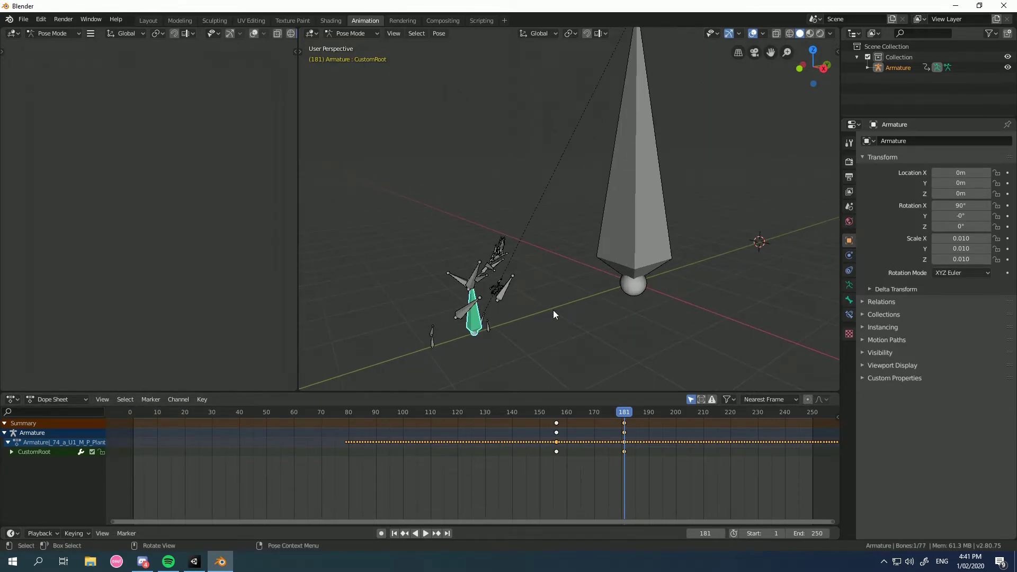
{"action": "left_click", "coordinate": [22, 20]}
{"action": "mouse_move", "coordinate": [45, 171]}
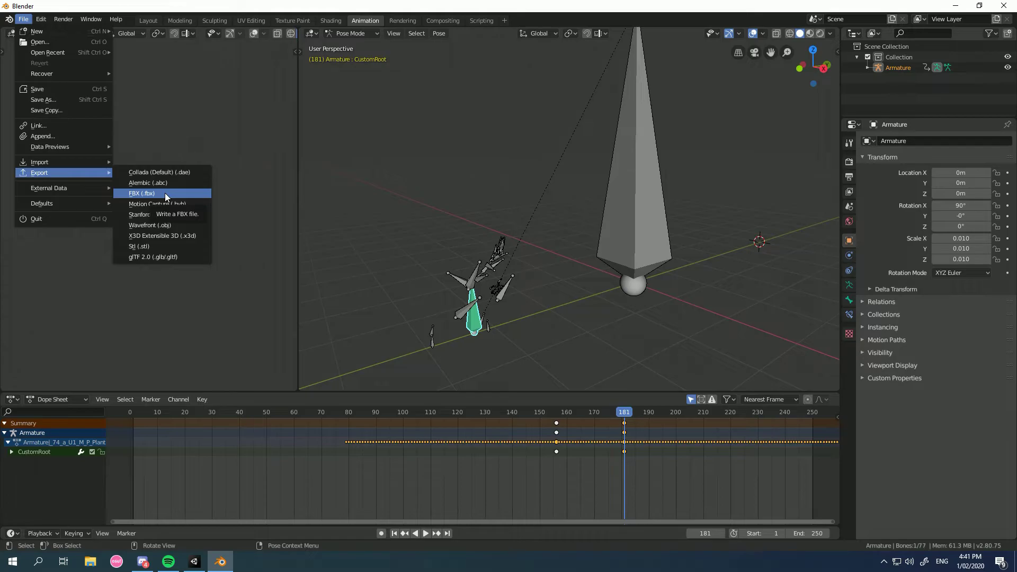
{"action": "key", "text": "space"}
{"action": "left_click_drag", "start_coordinate": [621, 414], "coordinate": [520, 421]}
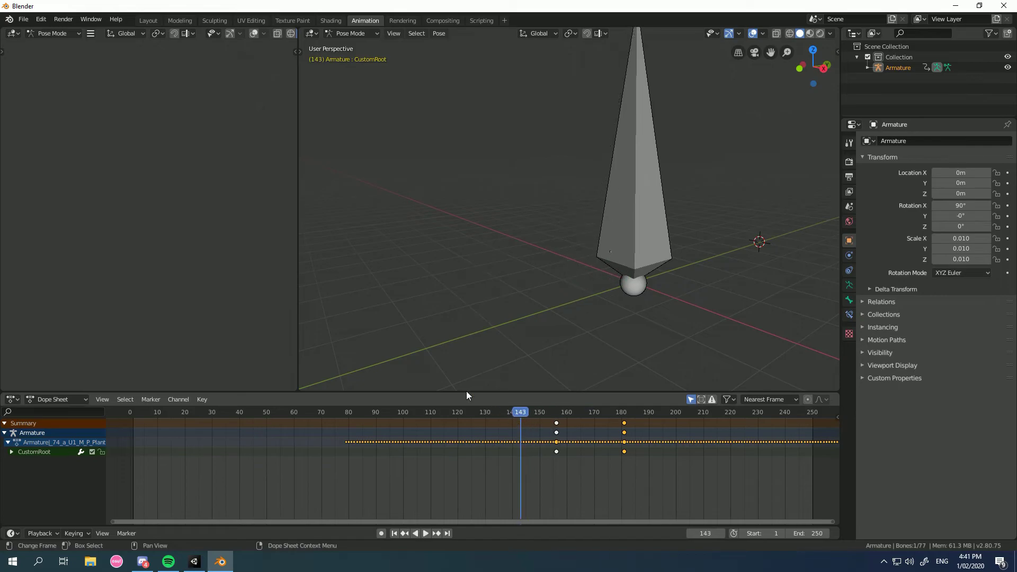
Export the animation as FBX, overwriting PlantNTurn180_Run_R_2.fbx in the ThirdParty Animations folder.
{"action": "left_click", "coordinate": [23, 19]}
{"action": "mouse_move", "coordinate": [62, 176]}
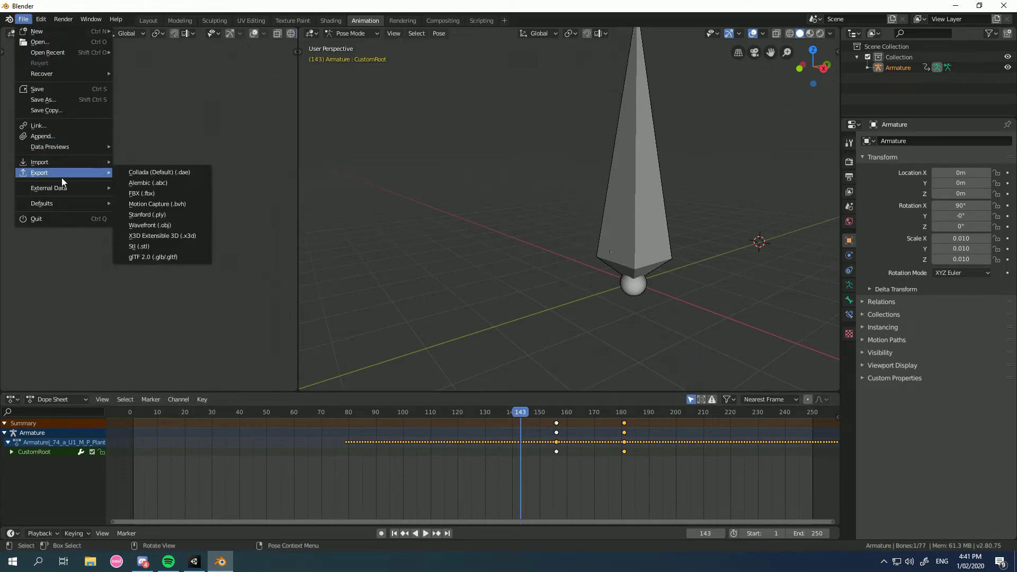
{"action": "left_click", "coordinate": [161, 193]}
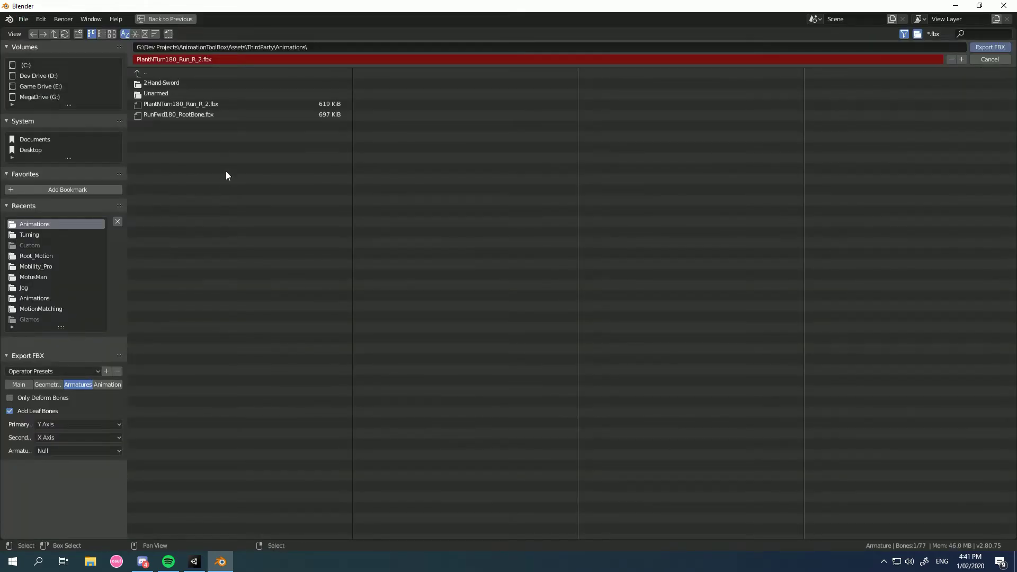
{"action": "left_click", "coordinate": [184, 104]}
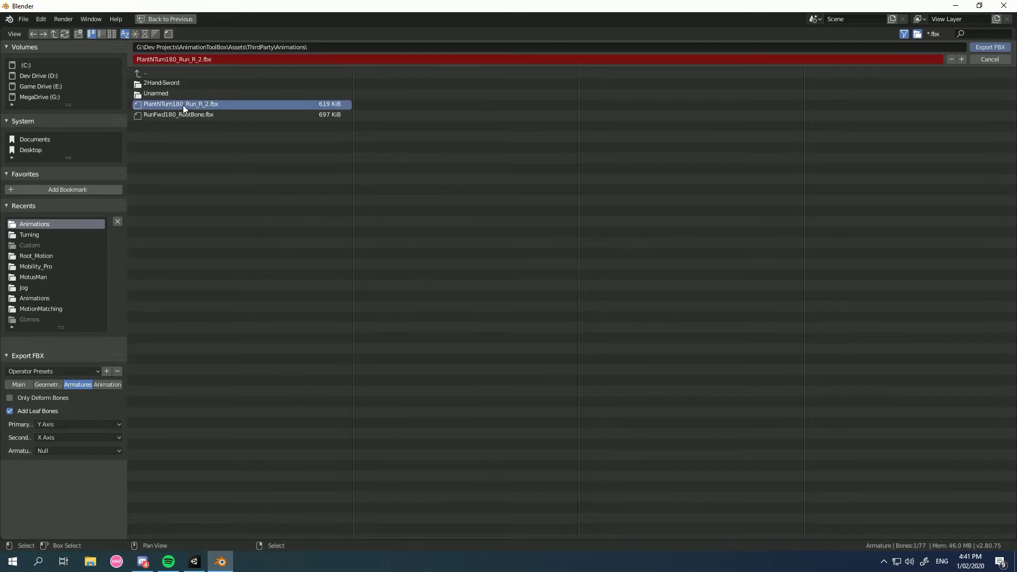
{"action": "double_click", "coordinate": [183, 105]}
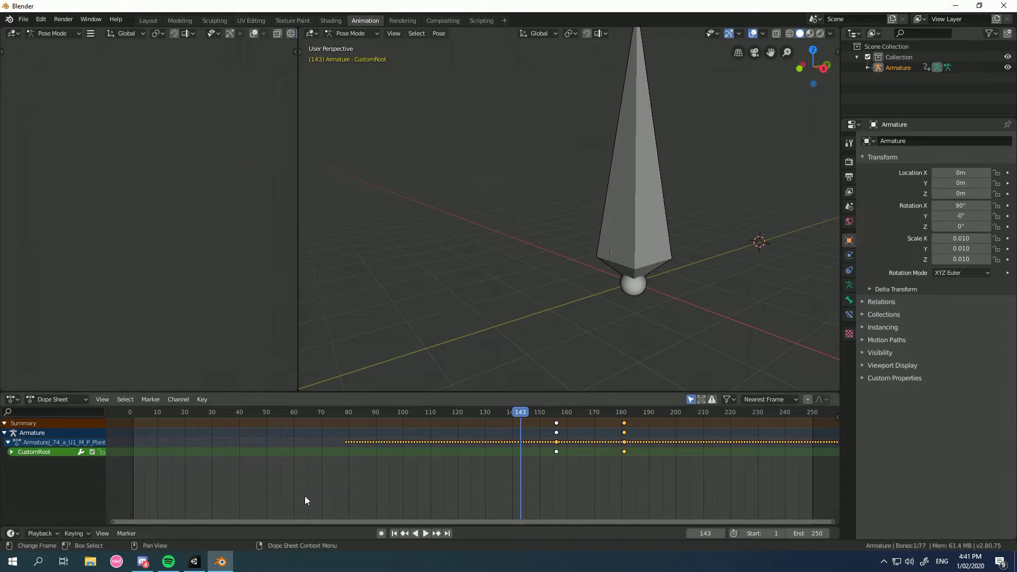
Switch to Unity and play the preview of the reimported PlantNTurn180_Run_R_2 clip.
{"action": "left_click", "coordinate": [194, 562]}
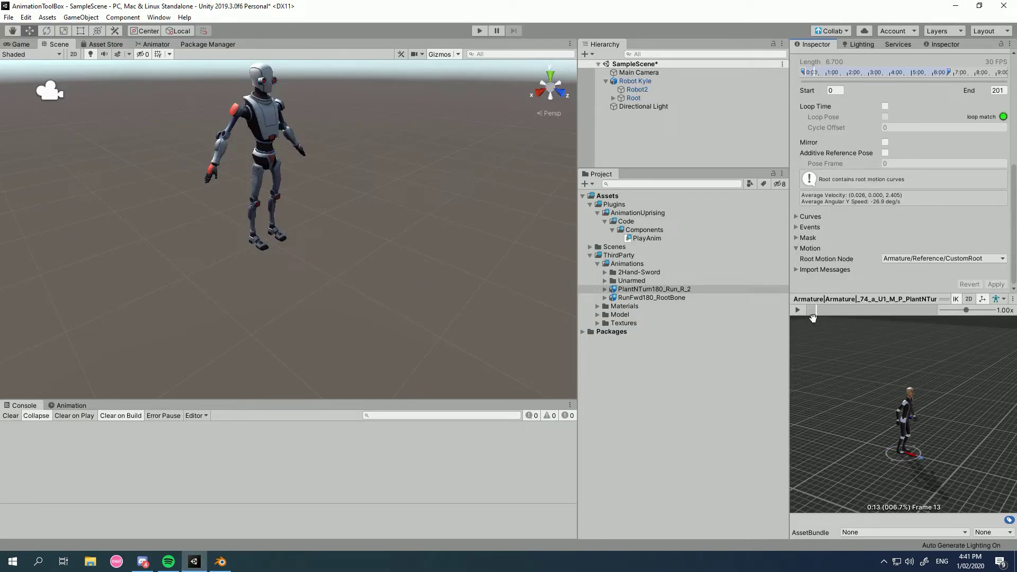
{"action": "left_click", "coordinate": [798, 310]}
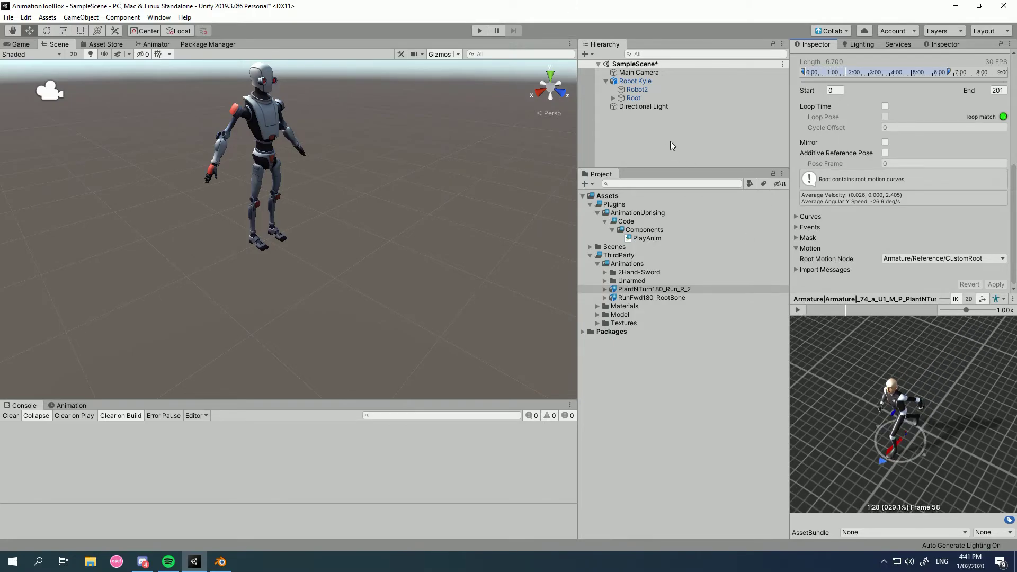
Assign the animation clip inside PlantNTurn180_Run_R_2 as the Clip of Robot Kyle's Play Anim component.
{"action": "left_click", "coordinate": [639, 81]}
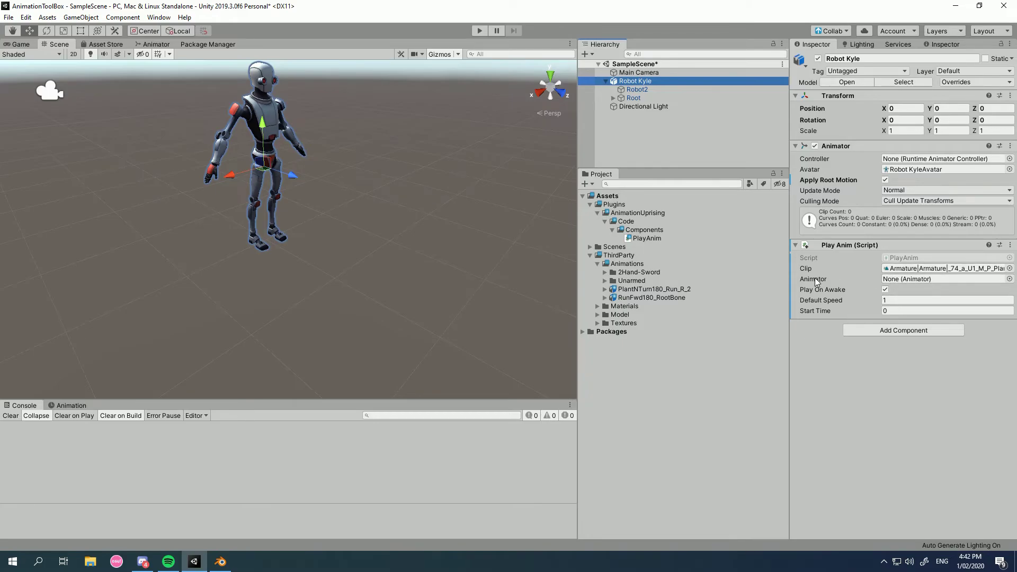
{"action": "left_click_drag", "start_coordinate": [654, 294], "coordinate": [920, 269]}
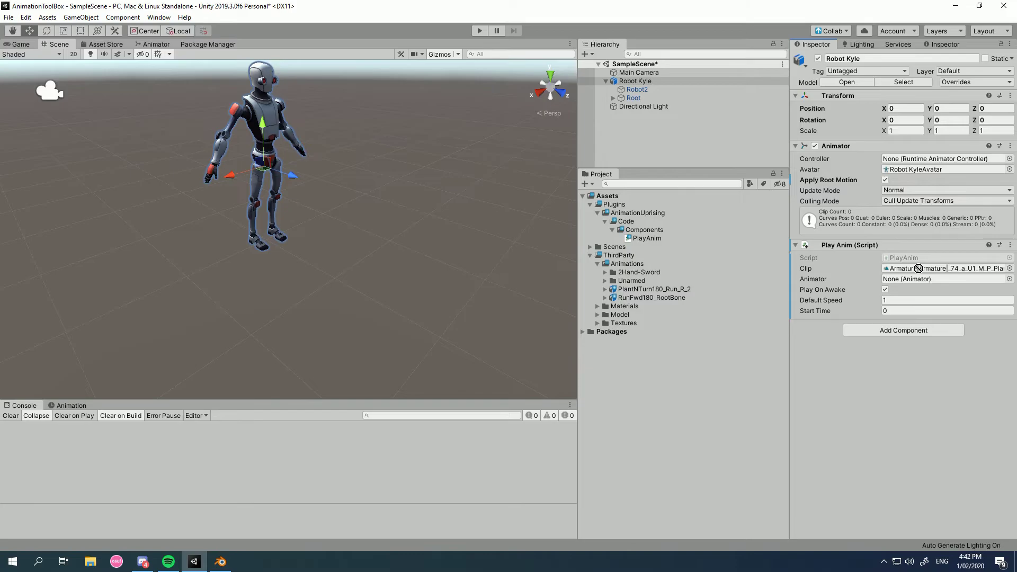
{"action": "left_click", "coordinate": [920, 270]}
{"action": "left_click", "coordinate": [606, 290]}
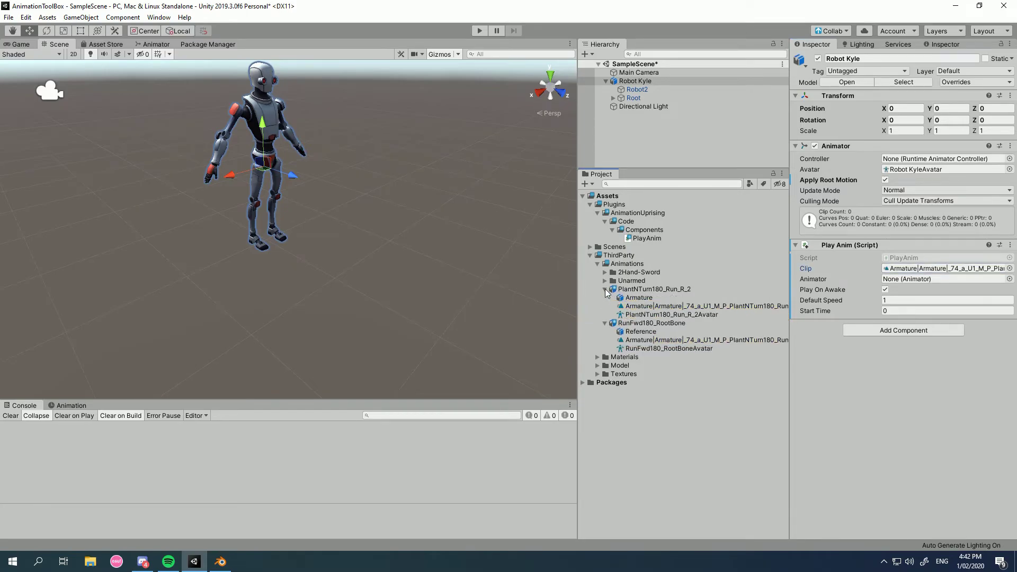
{"action": "left_click_drag", "start_coordinate": [650, 308], "coordinate": [907, 271]}
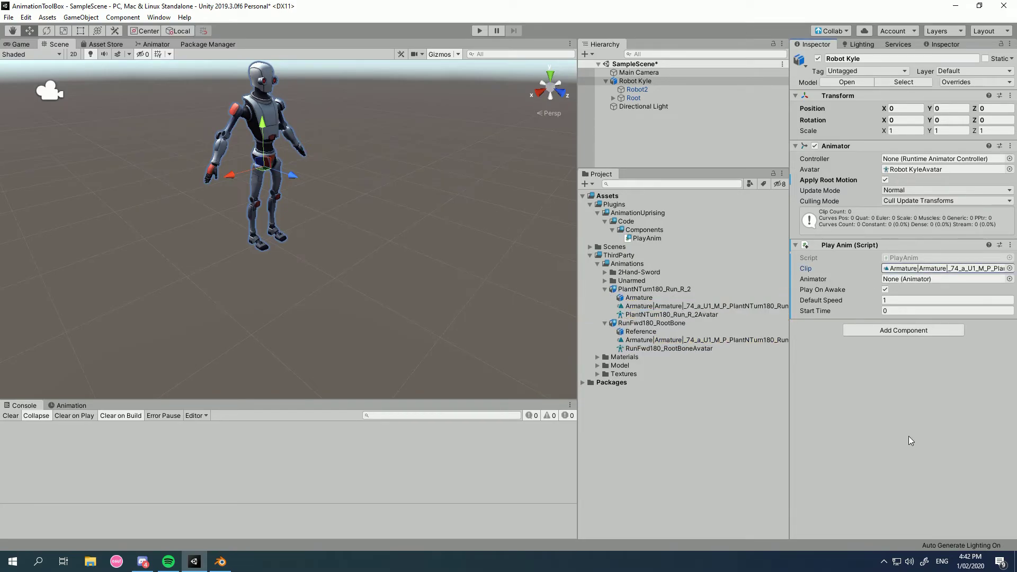
Run the scene, examine Robot Kyle's pose and root motion in the Scene view, and stop play mode.
{"action": "left_click", "coordinate": [480, 31]}
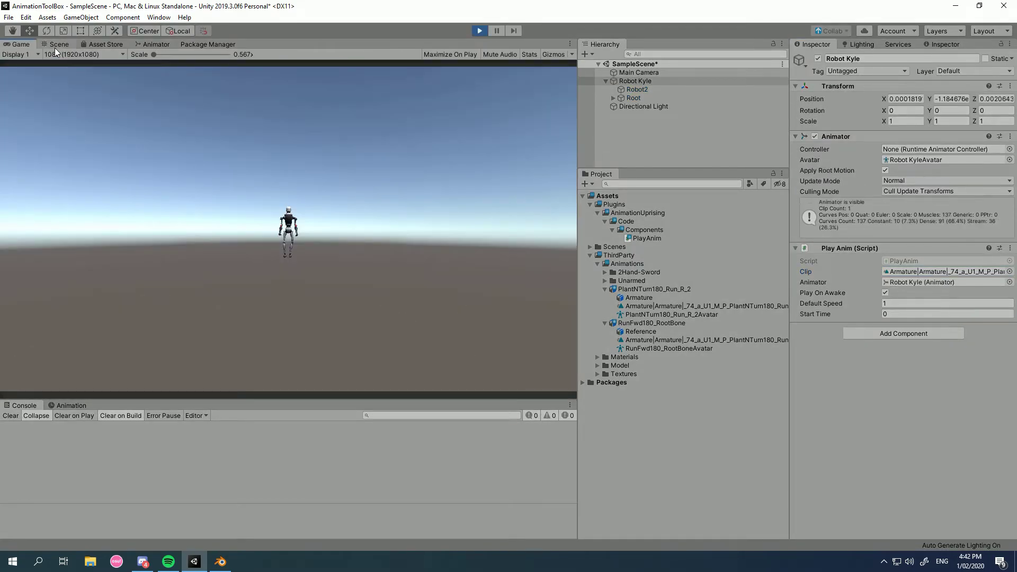
{"action": "left_click_drag", "start_coordinate": [370, 223], "coordinate": [508, 139], "text": "alt"}
{"action": "scroll", "coordinate": [509, 159], "scroll_direction": "up", "scroll_amount": 8}
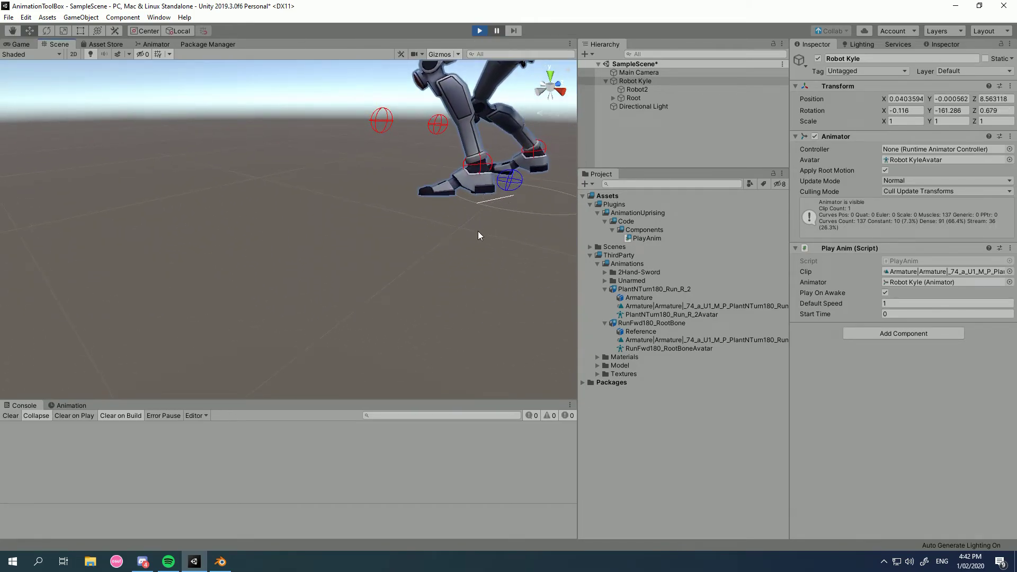
{"action": "left_click_drag", "start_coordinate": [478, 235], "coordinate": [472, 260], "text": "alt"}
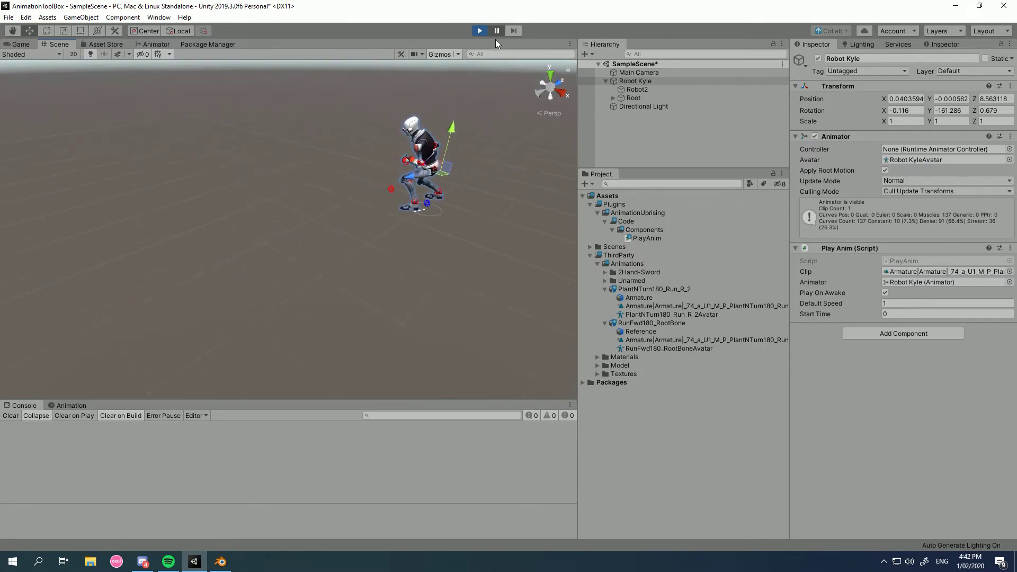
{"action": "key", "text": "ctrl+p"}
{"action": "key", "text": "ctrl+p"}
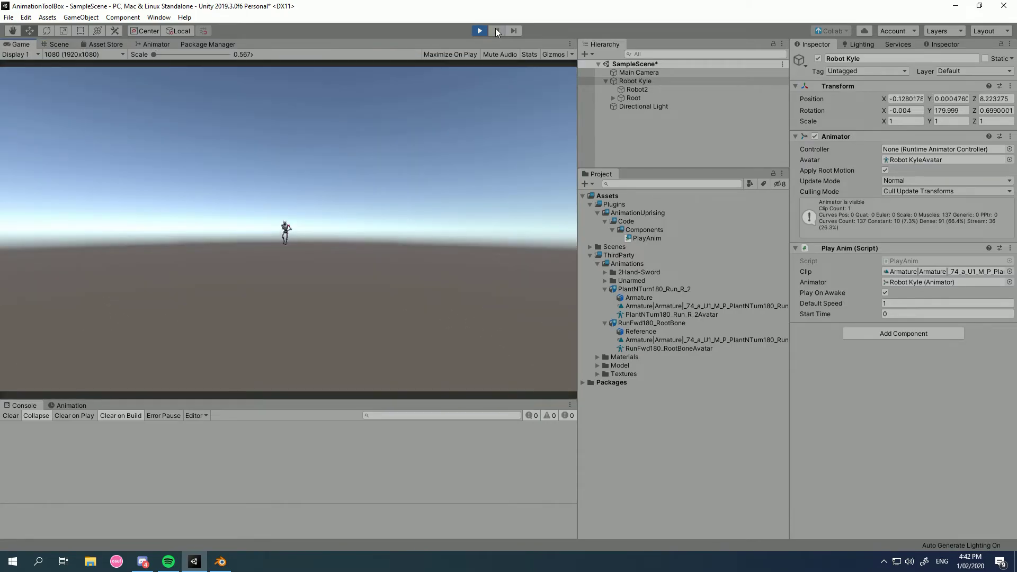
{"action": "left_click", "coordinate": [66, 45]}
{"action": "left_click", "coordinate": [478, 30]}
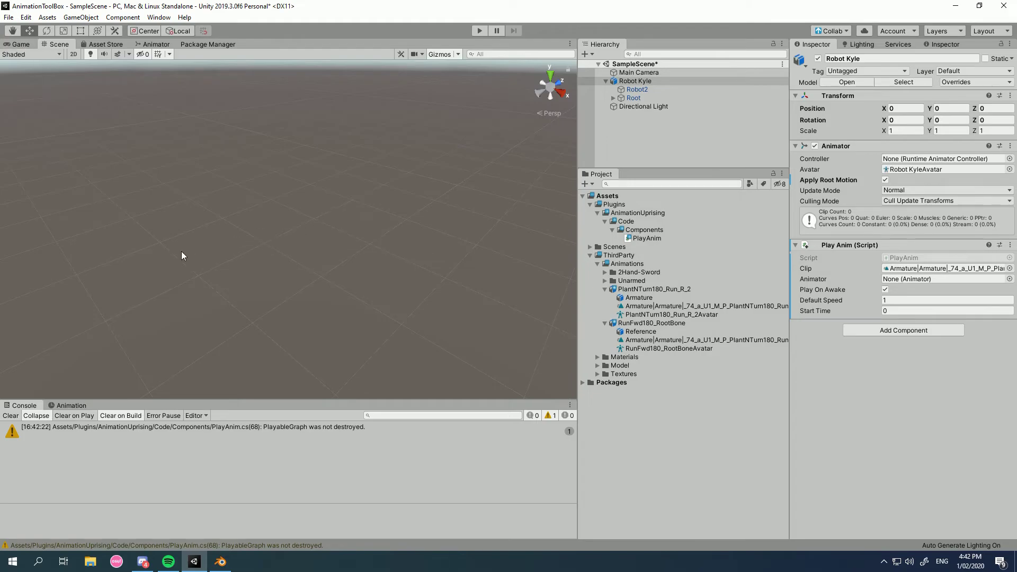
Reframe Robot Kyle in the Scene view, replay the scene to watch the full run and turn, and stop it.
{"action": "right_click_drag", "start_coordinate": [182, 251], "coordinate": [143, 222]}
{"action": "scroll", "coordinate": [143, 221], "scroll_direction": "down", "scroll_amount": 5}
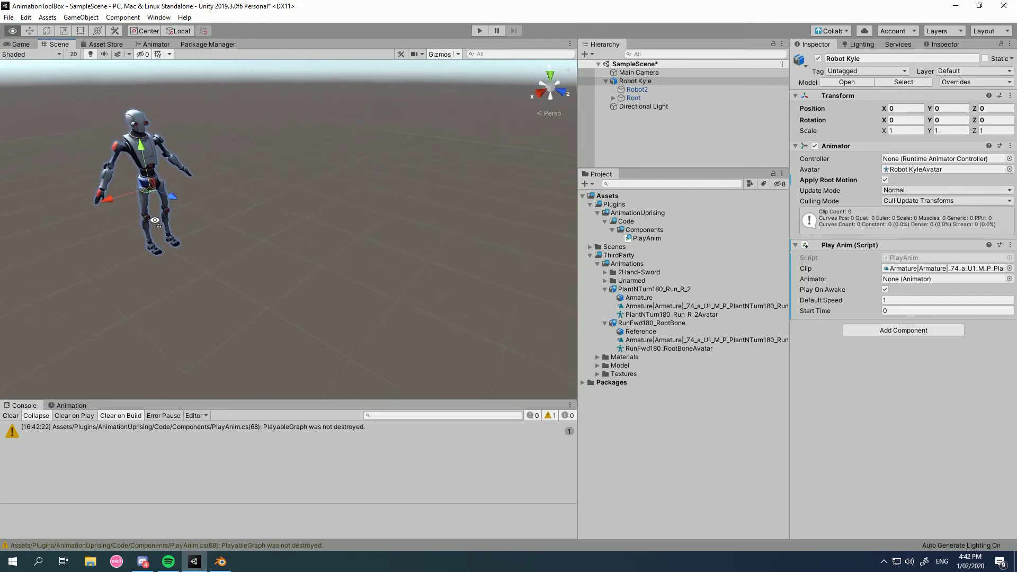
{"action": "key", "text": "ctrl+p"}
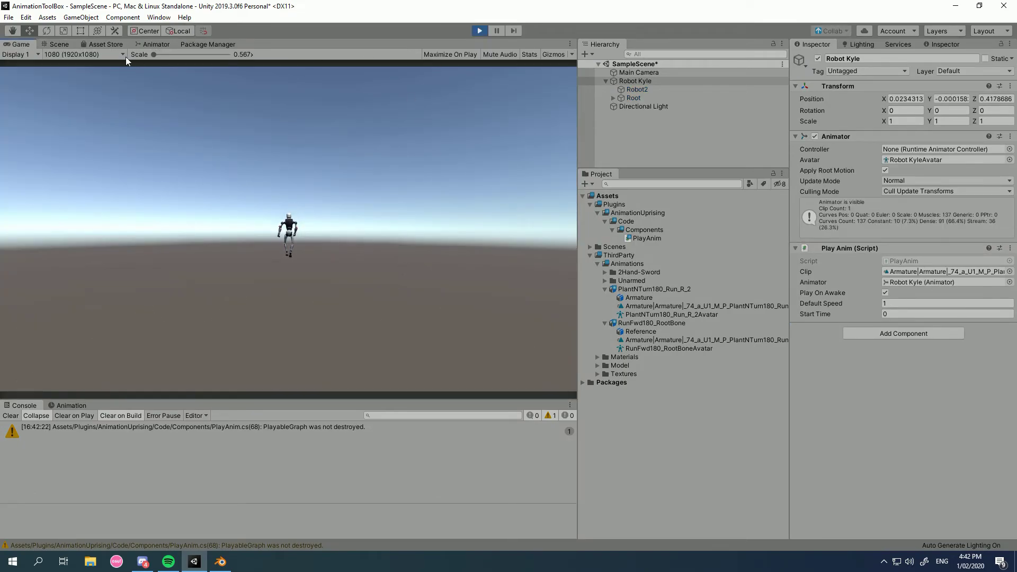
{"action": "left_click", "coordinate": [58, 44]}
{"action": "right_click_drag", "start_coordinate": [304, 258], "coordinate": [222, 249]}
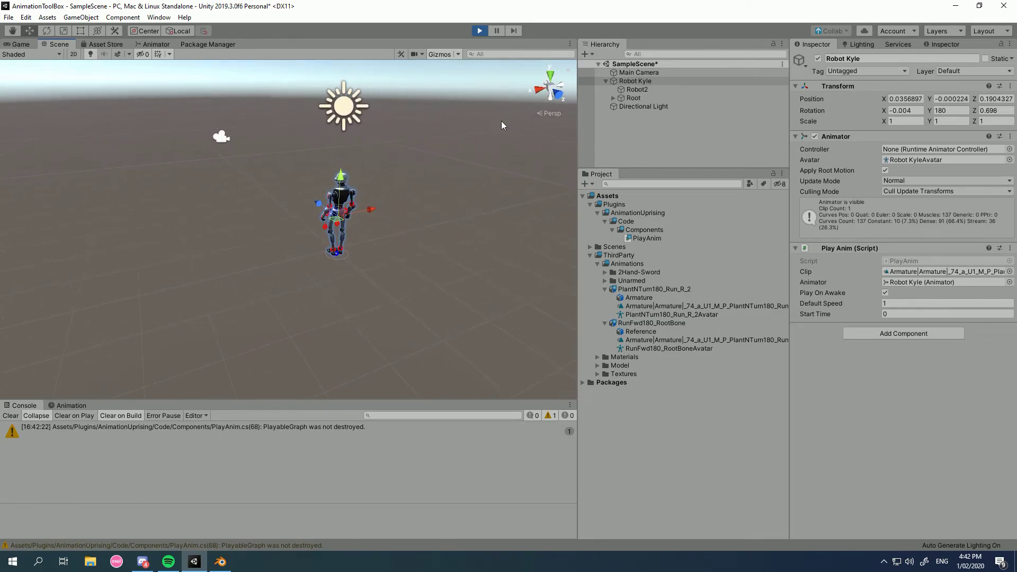
{"action": "left_click", "coordinate": [480, 30]}
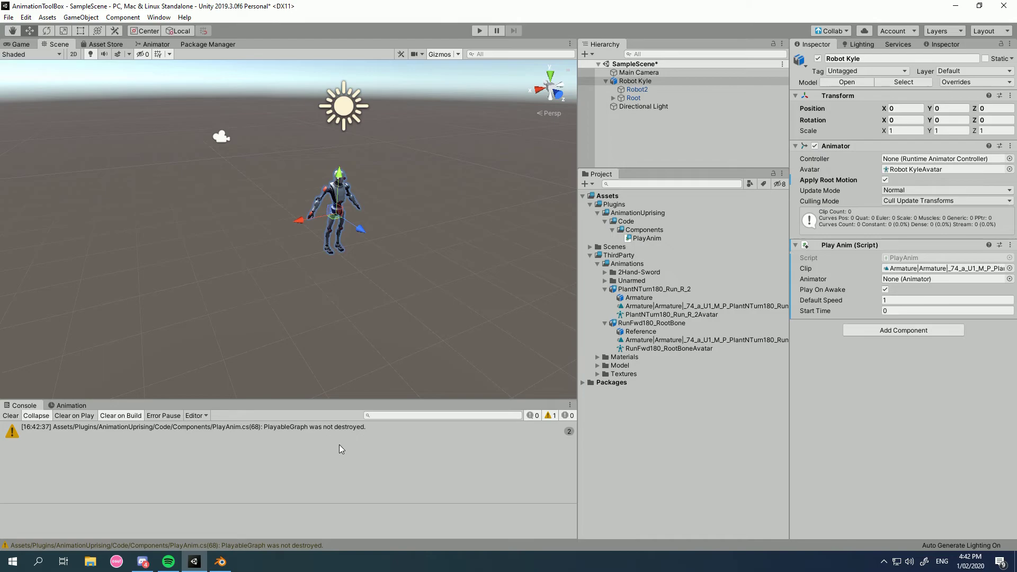
Switch to Blender, go to frame 121 with the CustomRoot bone in view, and show its Copy Location constraint.
{"action": "left_click", "coordinate": [220, 562]}
{"action": "scroll", "coordinate": [617, 236], "scroll_direction": "down", "scroll_amount": 3}
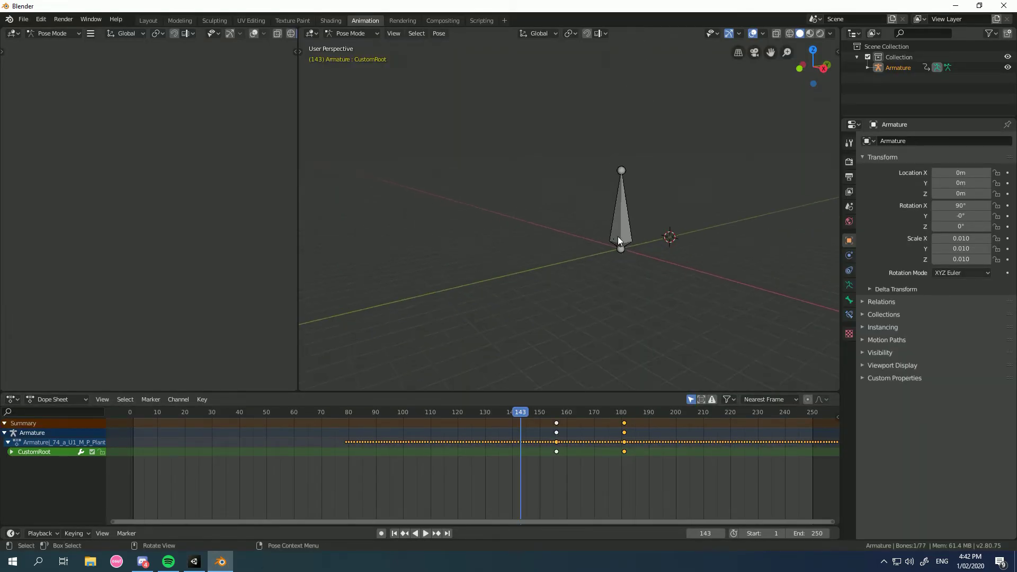
{"action": "scroll", "coordinate": [618, 237], "scroll_direction": "up", "scroll_amount": 2}
{"action": "left_click_drag", "start_coordinate": [508, 412], "coordinate": [461, 413]}
{"action": "key", "text": "KP_Decimal"}
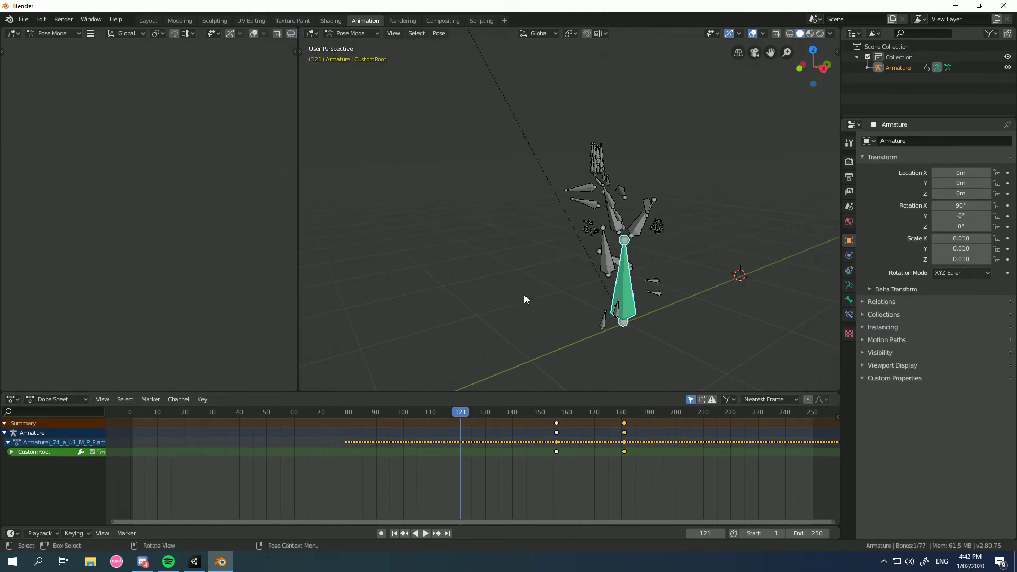
{"action": "left_click", "coordinate": [849, 301]}
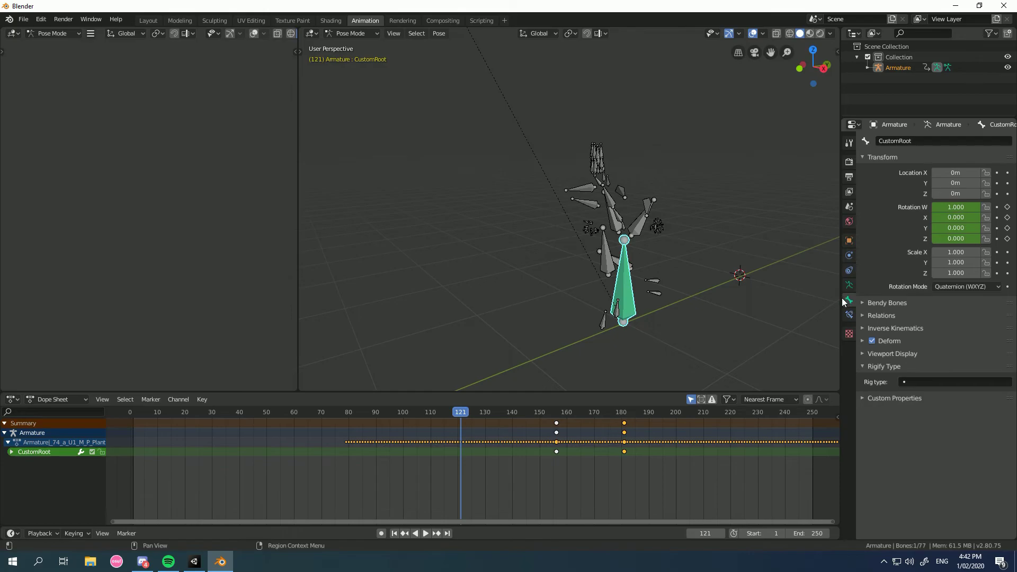
{"action": "left_click", "coordinate": [849, 314]}
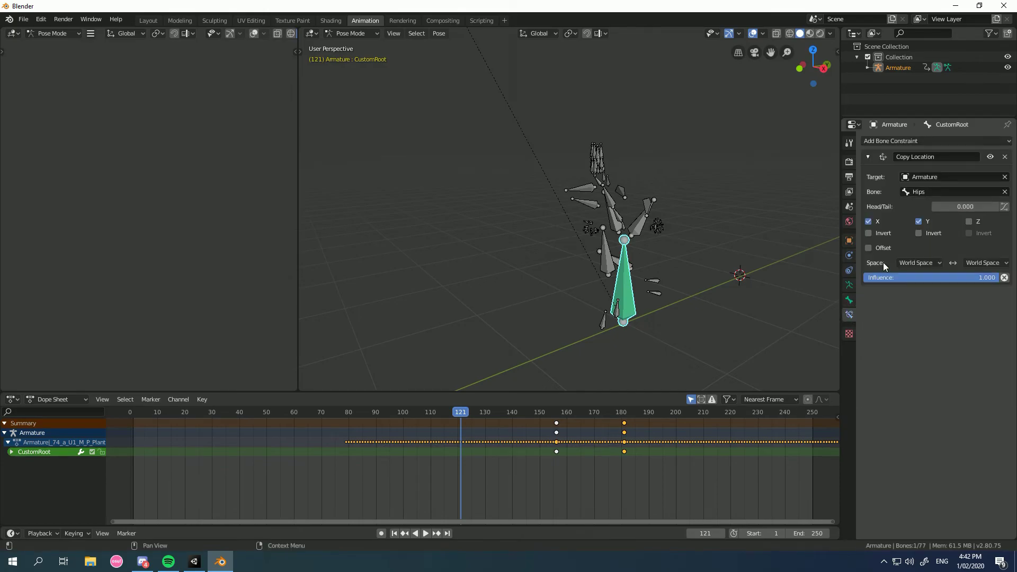
Try CustomRoot's Copy Location constraint without the X axis while scrubbing to frame 128, then re-enable X and switch back to Unity.
{"action": "left_click", "coordinate": [871, 221]}
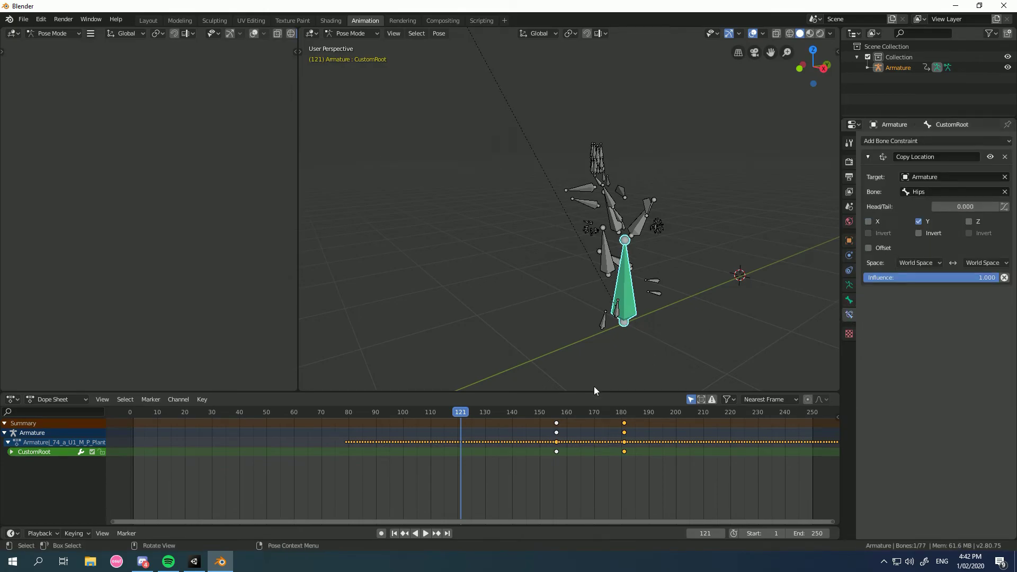
{"action": "mouse_move", "coordinate": [462, 418]}
{"action": "left_mouse_down"}
{"action": "mouse_move", "coordinate": [422, 415]}
{"action": "mouse_move", "coordinate": [505, 420]}
{"action": "mouse_move", "coordinate": [457, 420]}
{"action": "mouse_move", "coordinate": [479, 420]}
{"action": "left_mouse_up"}
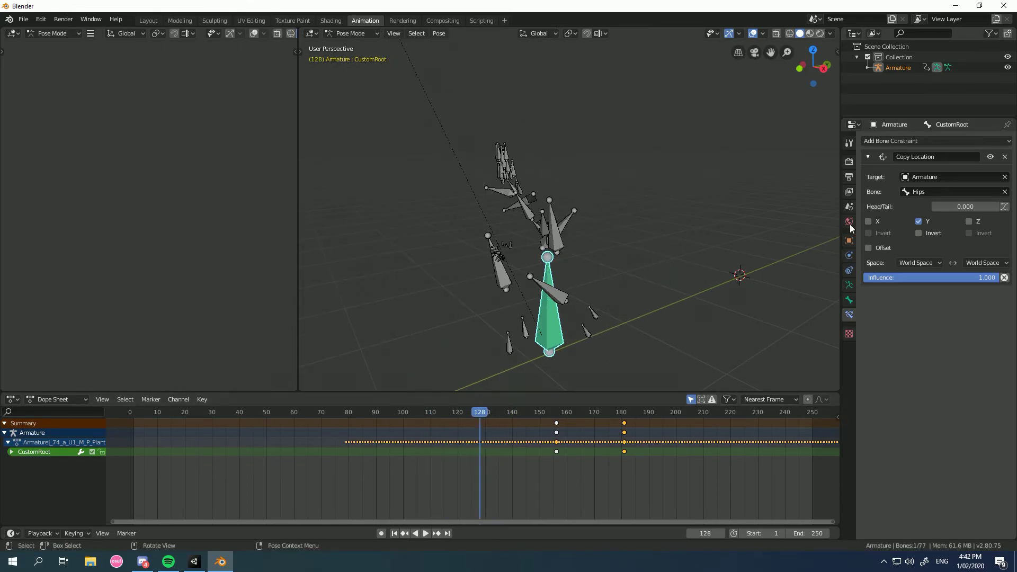
{"action": "left_click", "coordinate": [869, 222]}
{"action": "mouse_move", "coordinate": [635, 285]}
{"action": "middle_mouse_down"}
{"action": "mouse_move", "coordinate": [602, 288]}
{"action": "mouse_move", "coordinate": [650, 290]}
{"action": "middle_mouse_up"}
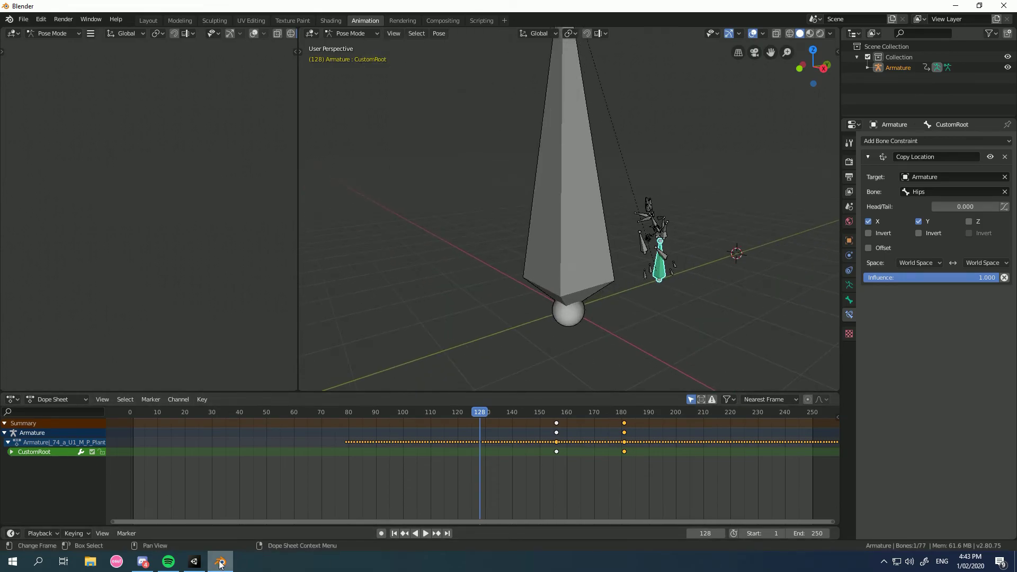
{"action": "left_click", "coordinate": [194, 562]}
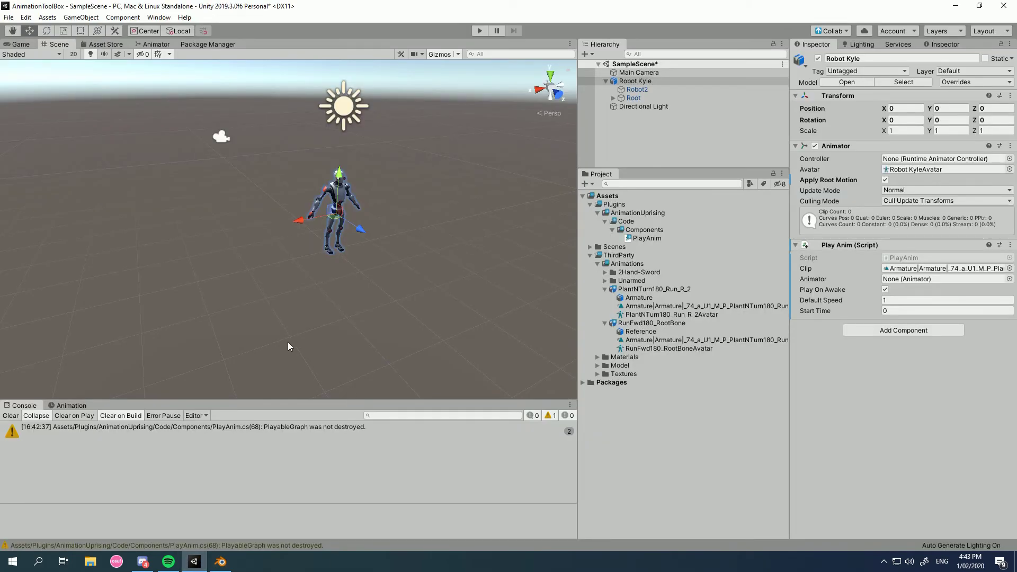